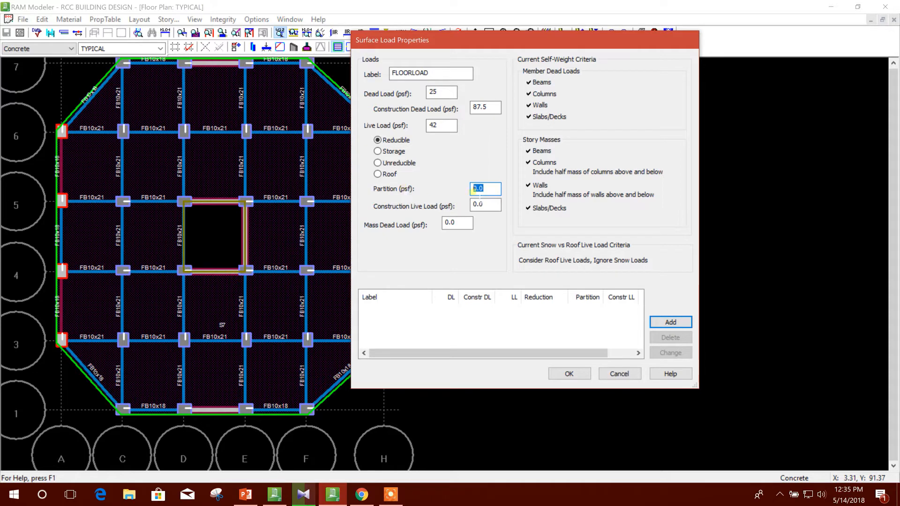
Set the floor load's partition load to 15 psf and its construction live load to 25 psf.
{"action": "key", "text": "Tab"}
{"action": "left_click_drag", "start_coordinate": [491, 205], "coordinate": [468, 211]}
{"action": "left_click", "coordinate": [459, 225]}
{"action": "left_click_drag", "start_coordinate": [483, 206], "coordinate": [447, 207]}
{"action": "key", "text": "Tab"}
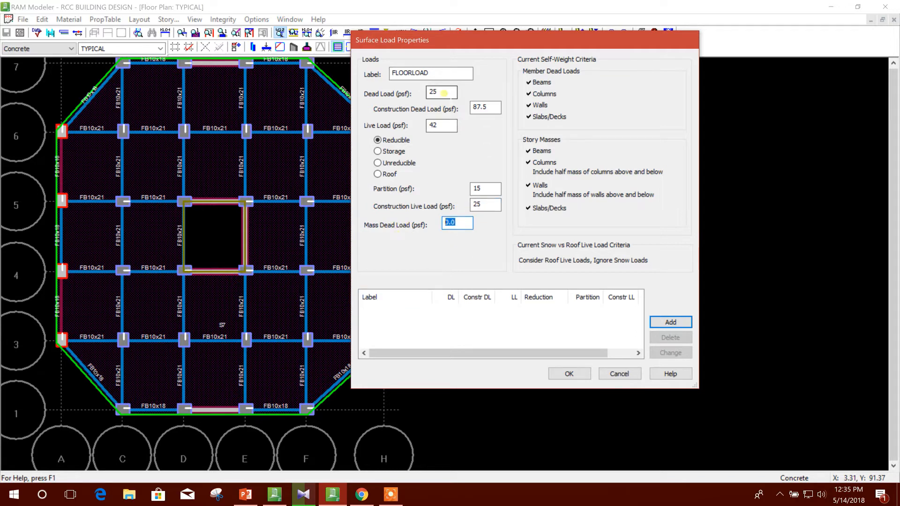
Set the floor load's mass dead load to 25 psf.
{"action": "left_click_drag", "start_coordinate": [442, 92], "coordinate": [417, 93]}
{"action": "left_click_drag", "start_coordinate": [457, 223], "coordinate": [418, 234]}
{"action": "type", "text": "25"}
{"action": "left_click", "coordinate": [487, 206]}
{"action": "left_click", "coordinate": [483, 191]}
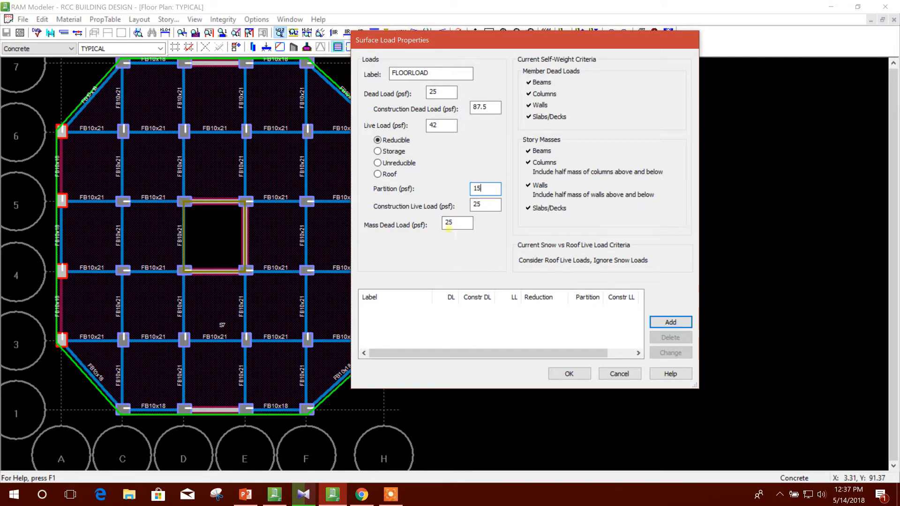
Try to add the FLOORLOAD surface load with a construction dead load of 87.5 psf.
{"action": "double_click", "coordinate": [482, 107]}
{"action": "left_click", "coordinate": [489, 108]}
{"action": "double_click", "coordinate": [450, 92]}
{"action": "left_click", "coordinate": [670, 322]}
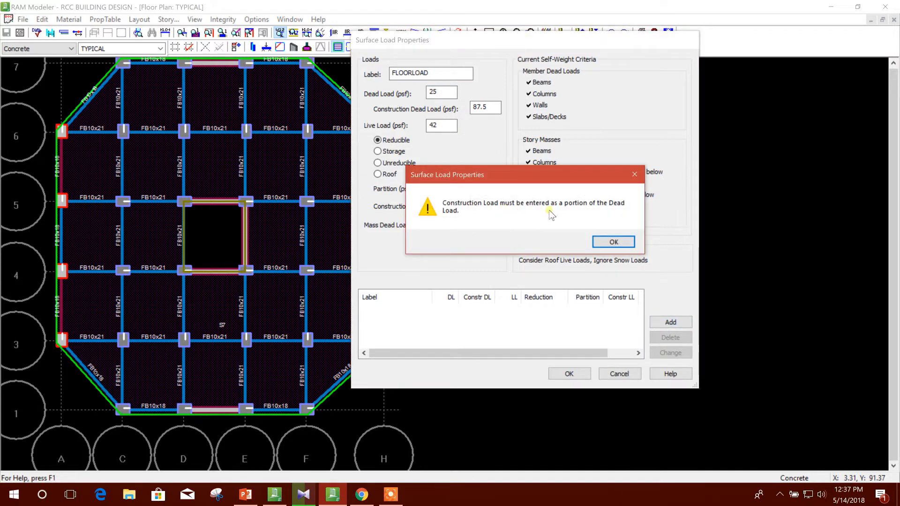
{"action": "left_click", "coordinate": [609, 242]}
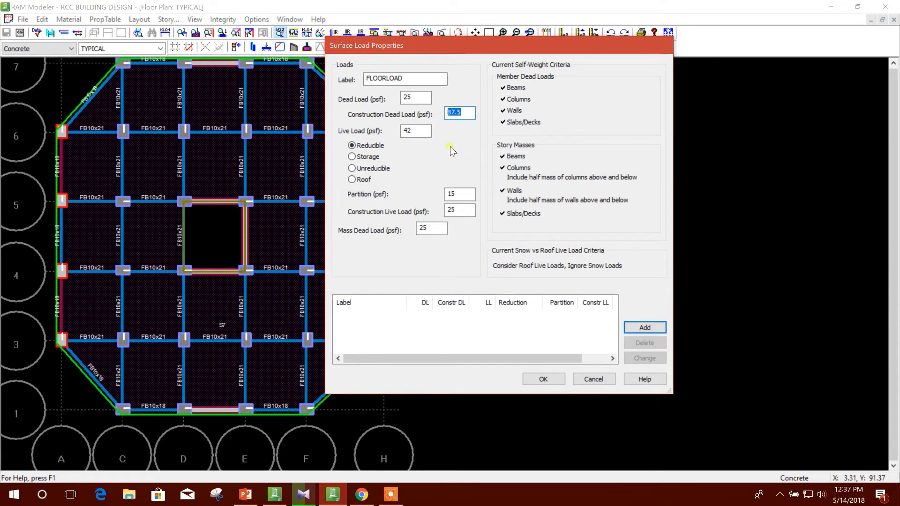
Set the construction dead load of FLOORLOAD to 20 psf.
{"action": "left_click", "coordinate": [457, 193]}
{"action": "left_click_drag", "start_coordinate": [462, 113], "coordinate": [430, 115]}
{"action": "left_click_drag", "start_coordinate": [467, 112], "coordinate": [391, 130]}
{"action": "left_click", "coordinate": [414, 97]}
{"action": "left_click_drag", "start_coordinate": [457, 116], "coordinate": [412, 132]}
{"action": "left_click", "coordinate": [419, 97]}
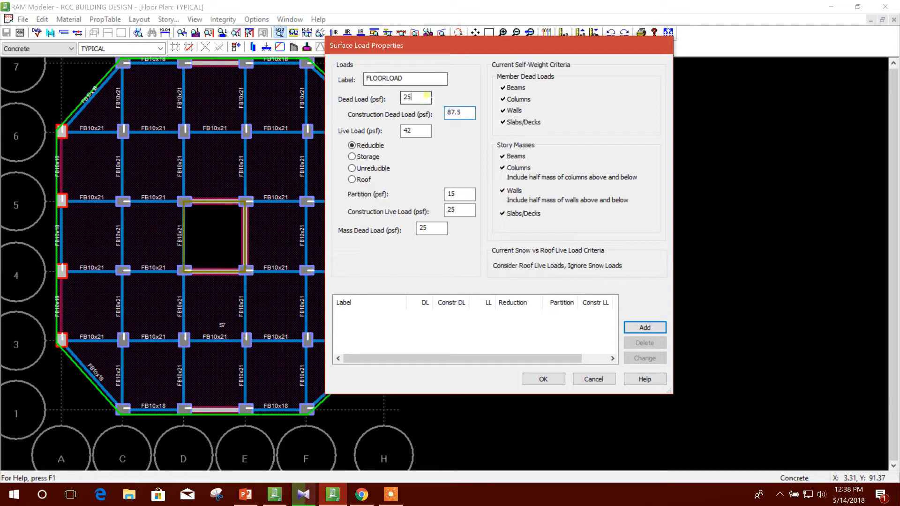
{"action": "left_click_drag", "start_coordinate": [462, 110], "coordinate": [435, 120]}
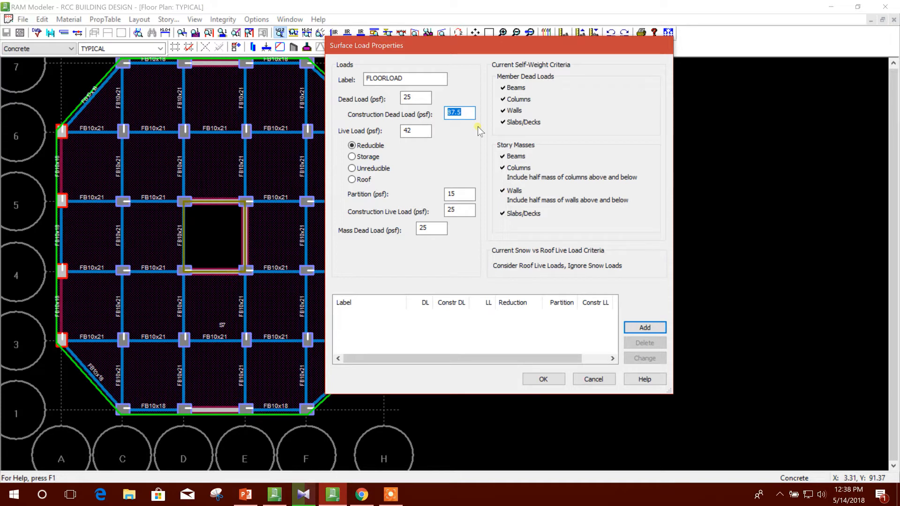
{"action": "mouse_move", "coordinate": [392, 111]}
{"action": "left_mouse_down"}
{"action": "mouse_move", "coordinate": [463, 116]}
{"action": "mouse_move", "coordinate": [396, 99]}
{"action": "left_mouse_up"}
{"action": "key", "text": "Tab"}
{"action": "type", "text": "20"}
Add FLOORLOAD to the list of surface load properties and accept the definitions.
{"action": "left_click_drag", "start_coordinate": [459, 113], "coordinate": [436, 117]}
{"action": "left_click", "coordinate": [420, 98]}
{"action": "left_click", "coordinate": [462, 194]}
{"action": "left_click", "coordinate": [420, 97]}
{"action": "left_click_drag", "start_coordinate": [473, 113], "coordinate": [367, 100]}
{"action": "left_click", "coordinate": [435, 228]}
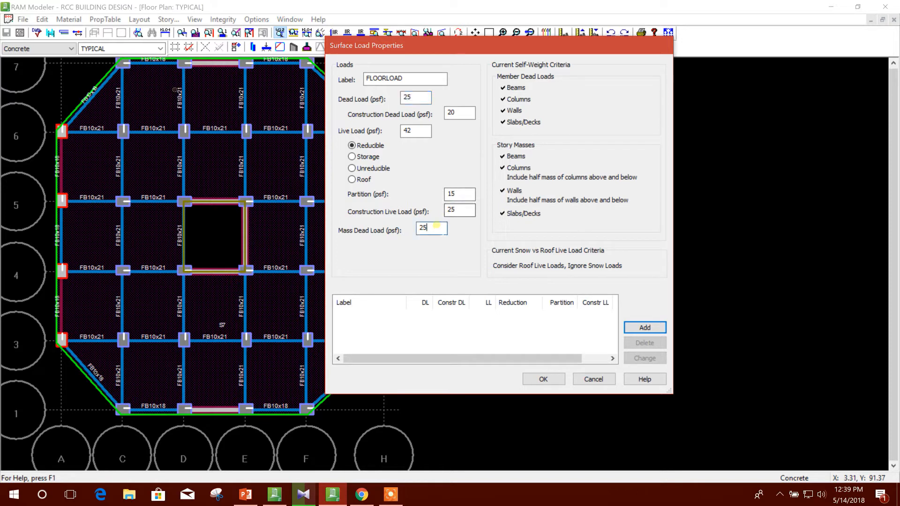
{"action": "left_click", "coordinate": [469, 209]}
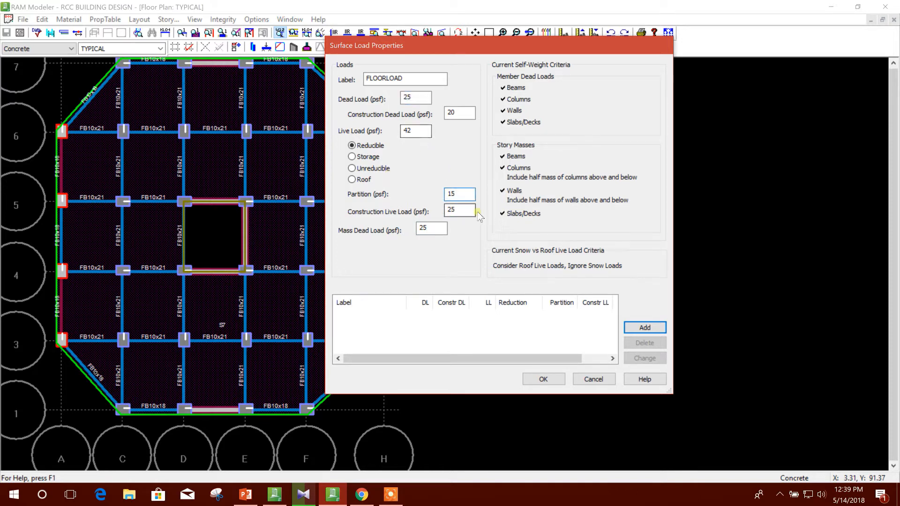
{"action": "left_click", "coordinate": [438, 228]}
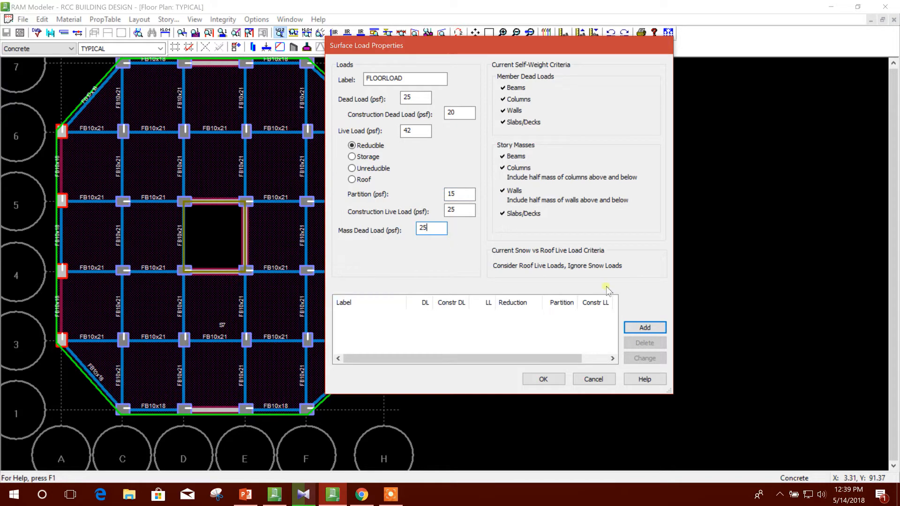
{"action": "left_click", "coordinate": [644, 327]}
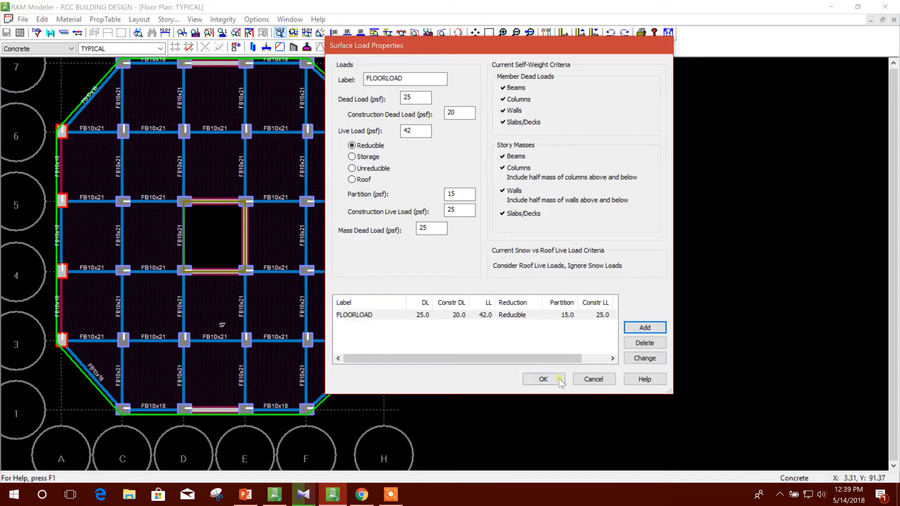
{"action": "left_click", "coordinate": [544, 379]}
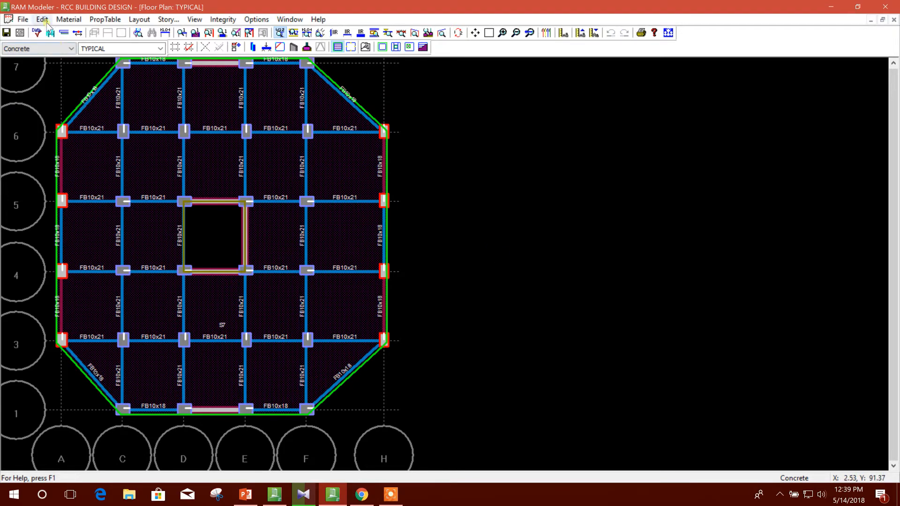
Open the line load properties and label the new load WALLLOAD.
{"action": "left_click", "coordinate": [65, 20]}
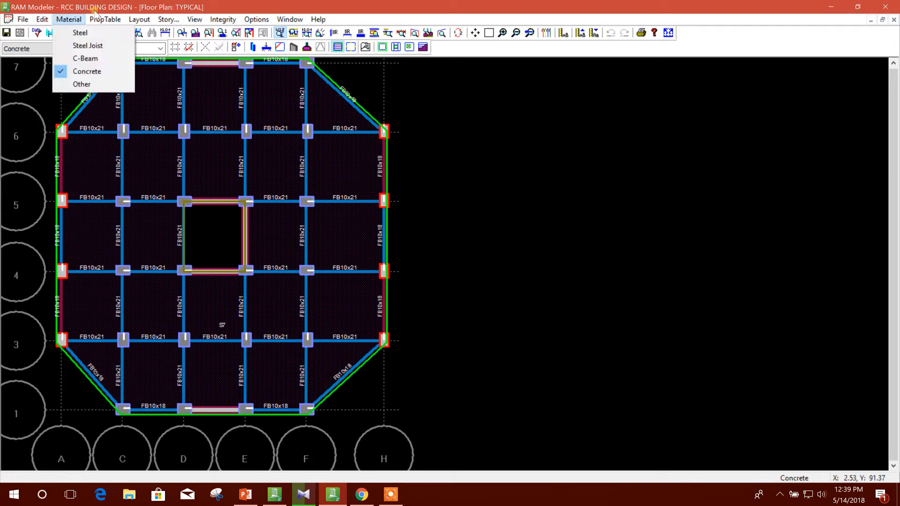
{"action": "left_click", "coordinate": [66, 21]}
{"action": "left_click", "coordinate": [107, 20]}
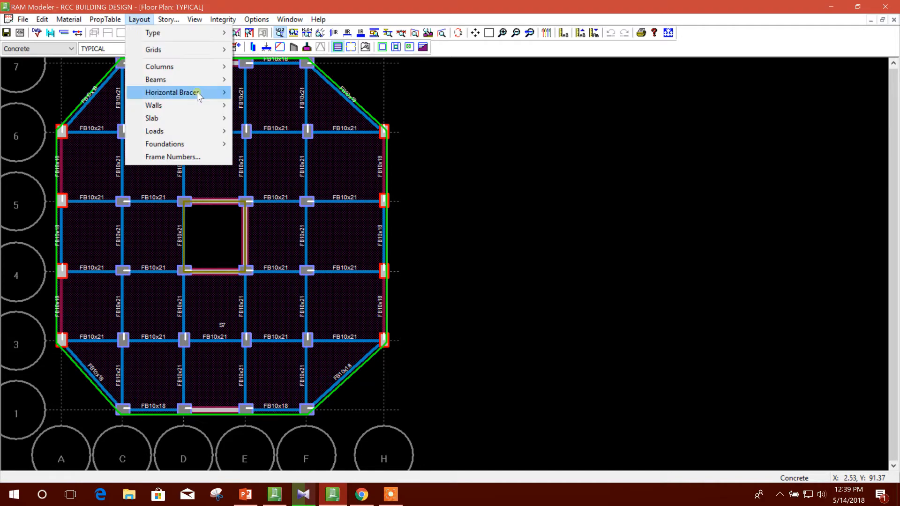
{"action": "mouse_move", "coordinate": [122, 75]}
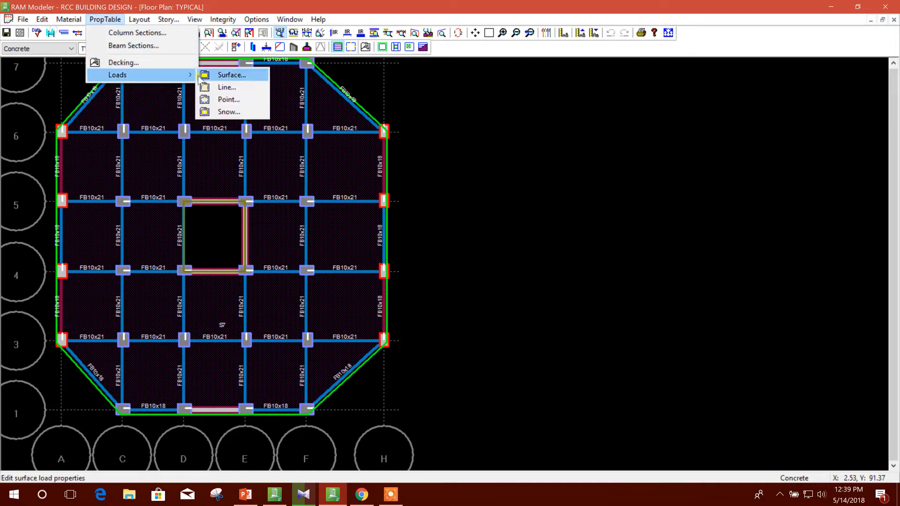
{"action": "left_click", "coordinate": [221, 88]}
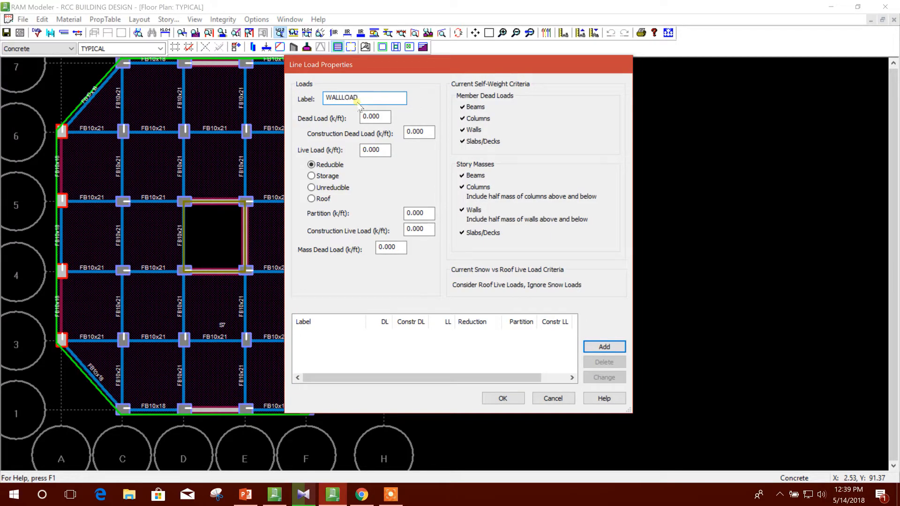
Switch to PowerPoint and review the slide's notes on the mass dead load and line loads for permanent peripheral walls.
{"action": "left_click", "coordinate": [245, 495]}
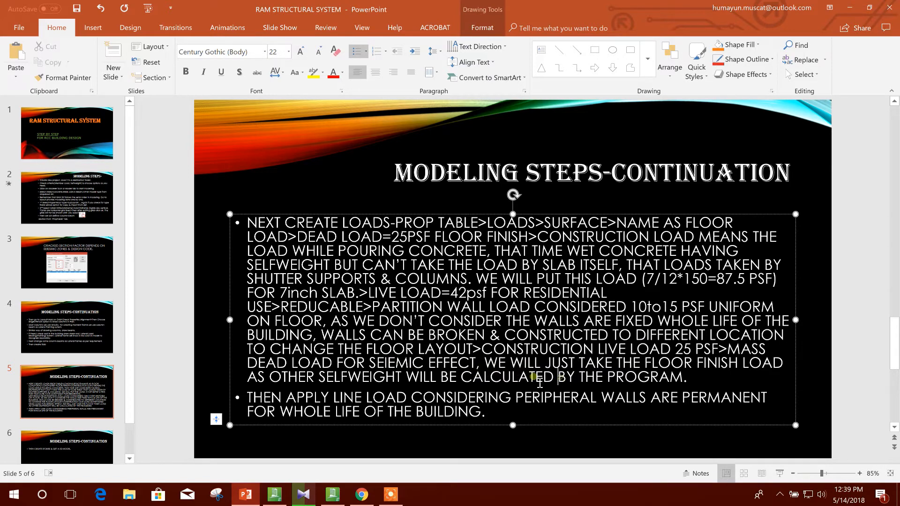
{"action": "left_click_drag", "start_coordinate": [484, 364], "coordinate": [758, 370]}
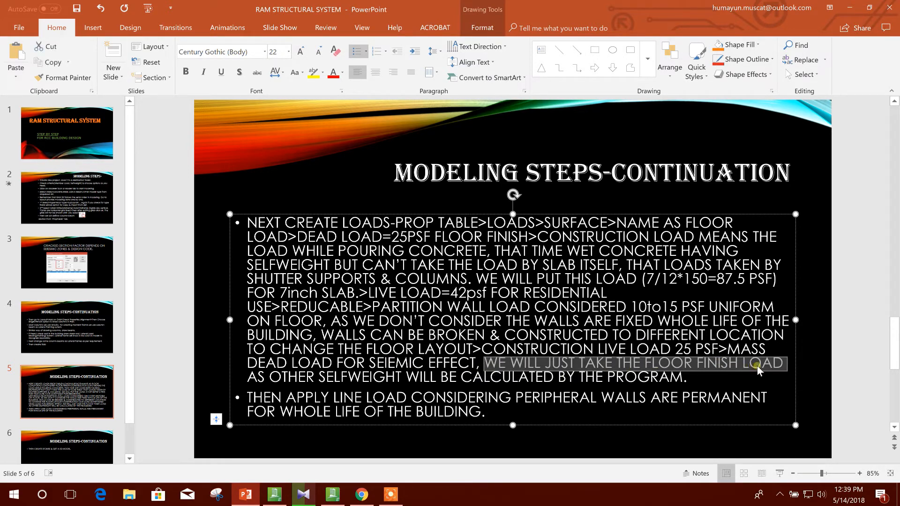
{"action": "left_click_drag", "start_coordinate": [269, 378], "coordinate": [706, 380]}
{"action": "left_click", "coordinate": [706, 381]}
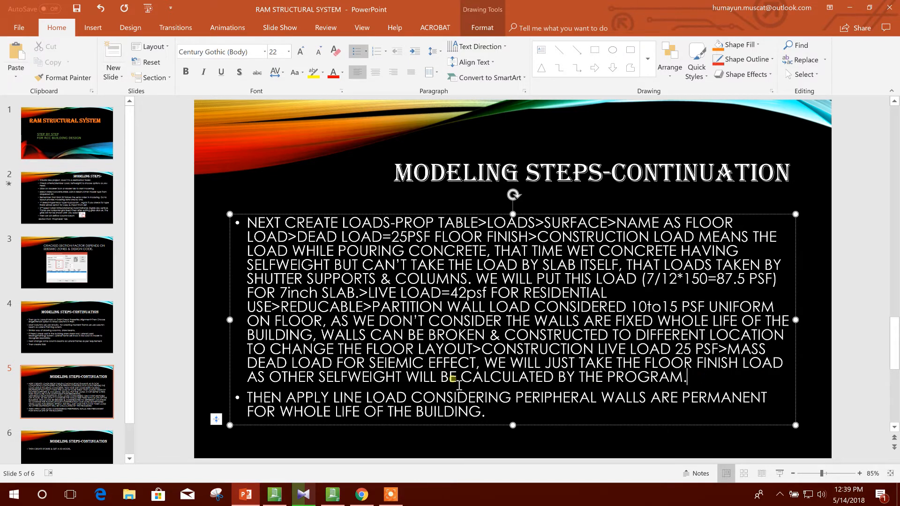
{"action": "left_click", "coordinate": [249, 402]}
{"action": "left_click", "coordinate": [439, 402]}
{"action": "left_click_drag", "start_coordinate": [282, 417], "coordinate": [417, 419]}
{"action": "left_click", "coordinate": [516, 418]}
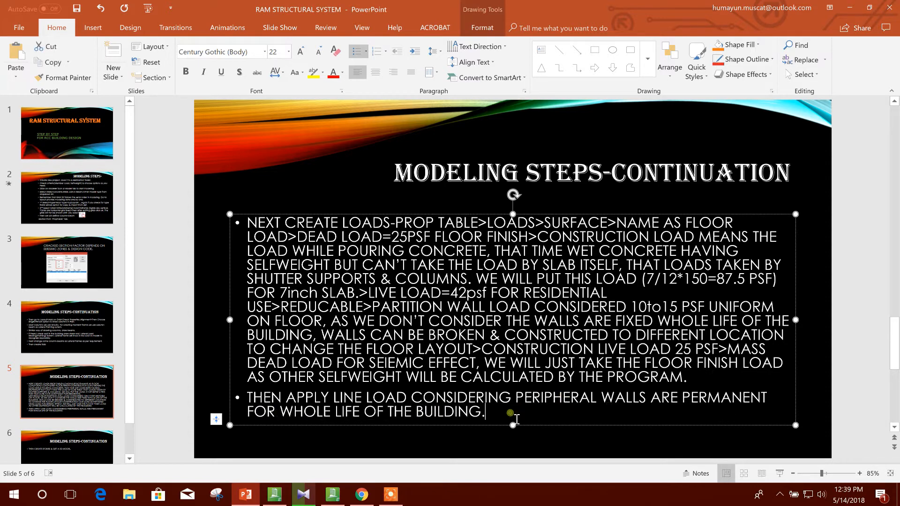
Return to RAM Modeler and give WALLLOAD a dead load of 0.5 k/ft with the live load type Unreducible.
{"action": "left_click", "coordinate": [332, 494]}
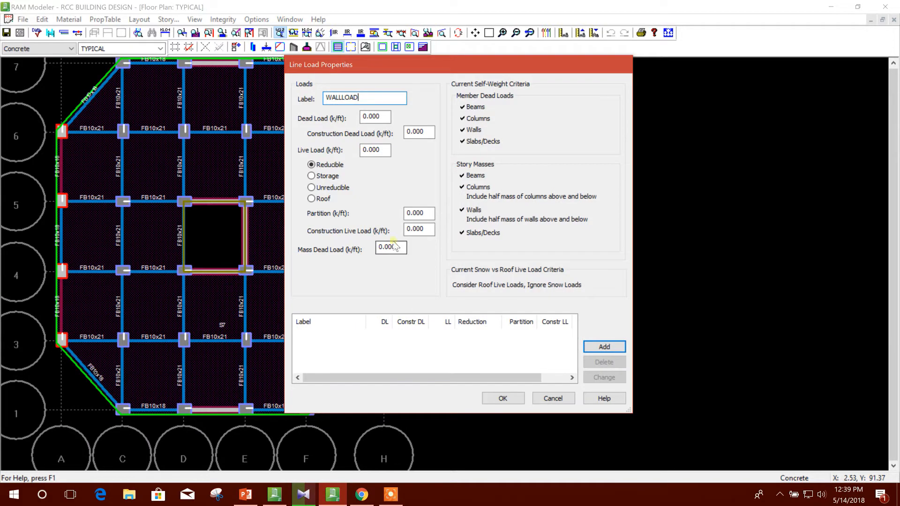
{"action": "left_click_drag", "start_coordinate": [382, 117], "coordinate": [297, 131]}
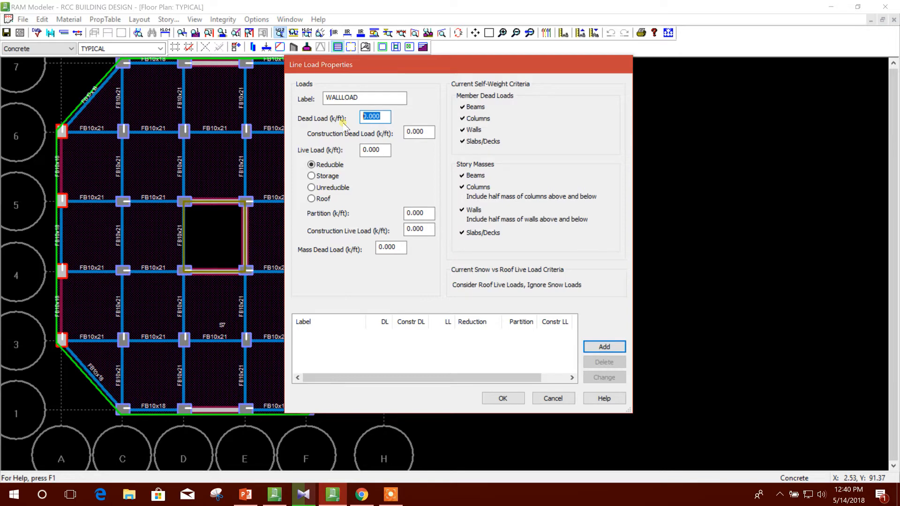
{"action": "type", "text": "0.5"}
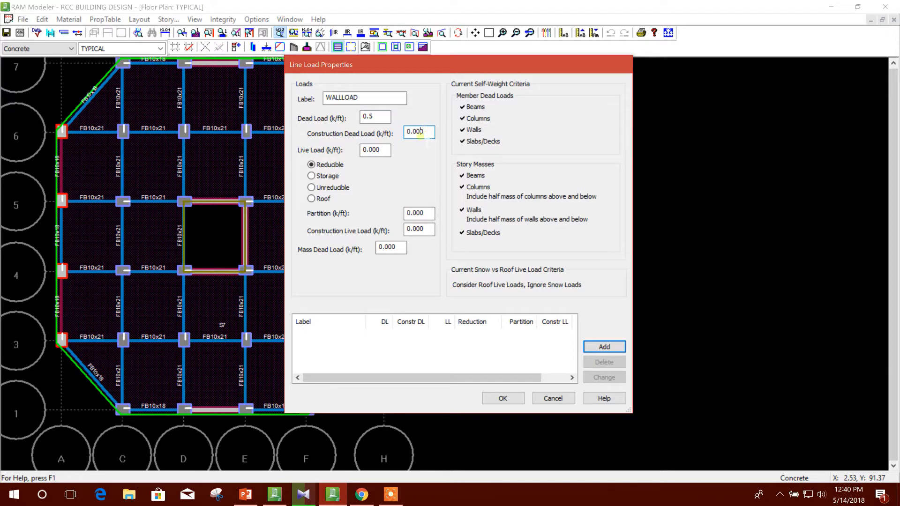
{"action": "left_click_drag", "start_coordinate": [429, 133], "coordinate": [397, 136]}
{"action": "left_click", "coordinate": [383, 153]}
{"action": "left_click", "coordinate": [323, 188]}
{"action": "left_click_drag", "start_coordinate": [432, 214], "coordinate": [348, 218]}
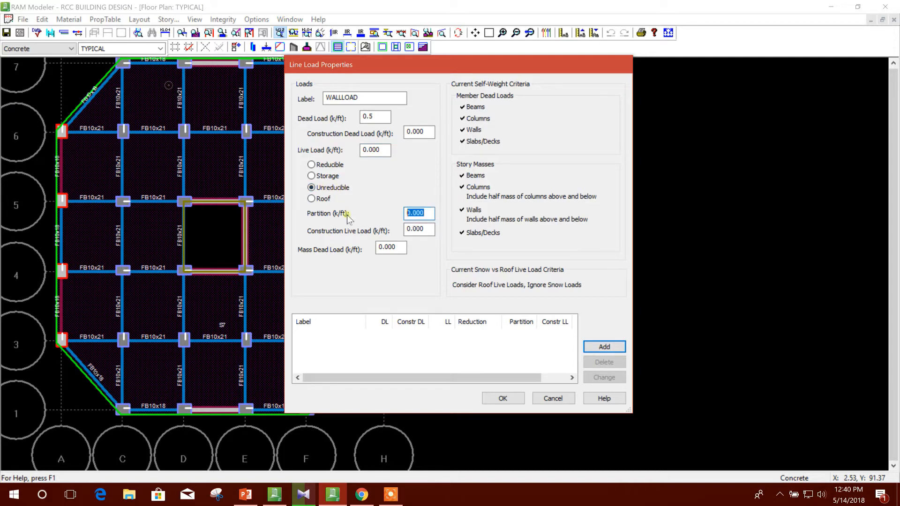
Set WALLLOAD's mass dead load to 0.5 k/ft, then add the line load to the list and accept it.
{"action": "left_click", "coordinate": [420, 229]}
{"action": "double_click", "coordinate": [415, 229]}
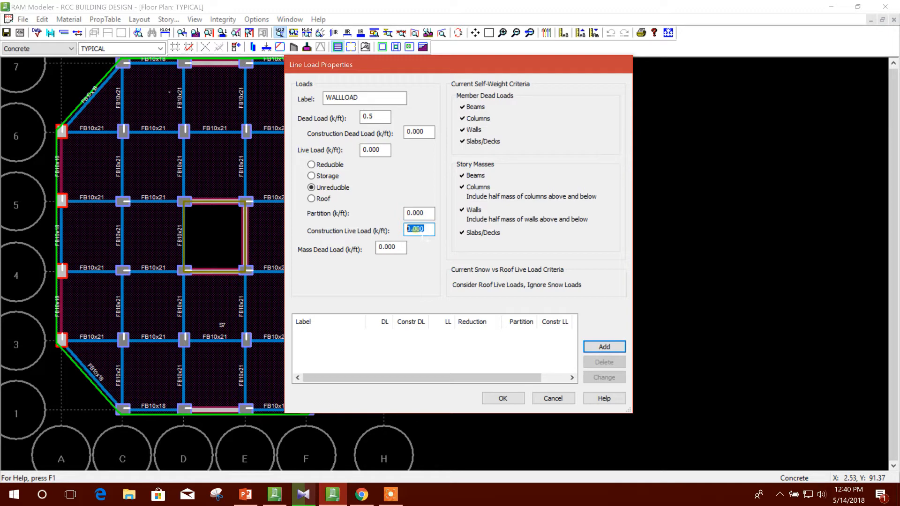
{"action": "left_click", "coordinate": [398, 248]}
{"action": "double_click", "coordinate": [399, 248]}
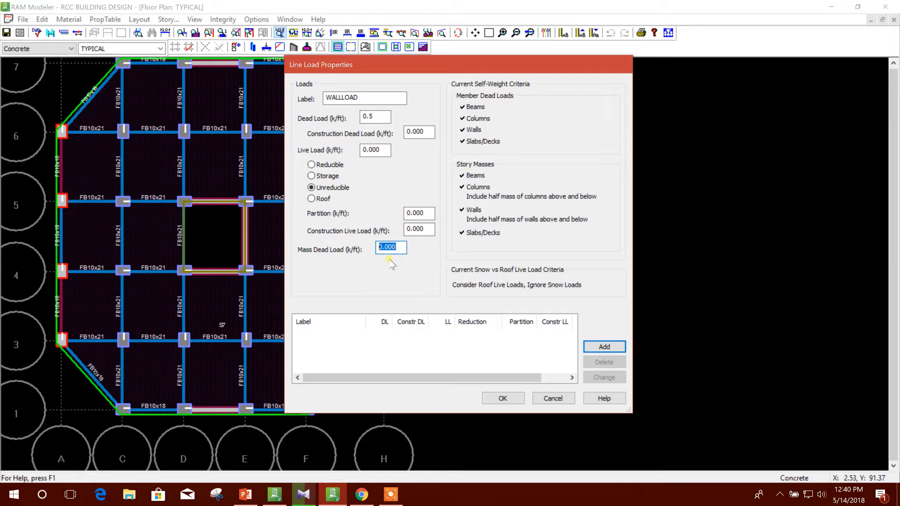
{"action": "type", "text": "0.5"}
{"action": "left_click", "coordinate": [618, 347]}
{"action": "left_click", "coordinate": [504, 398]}
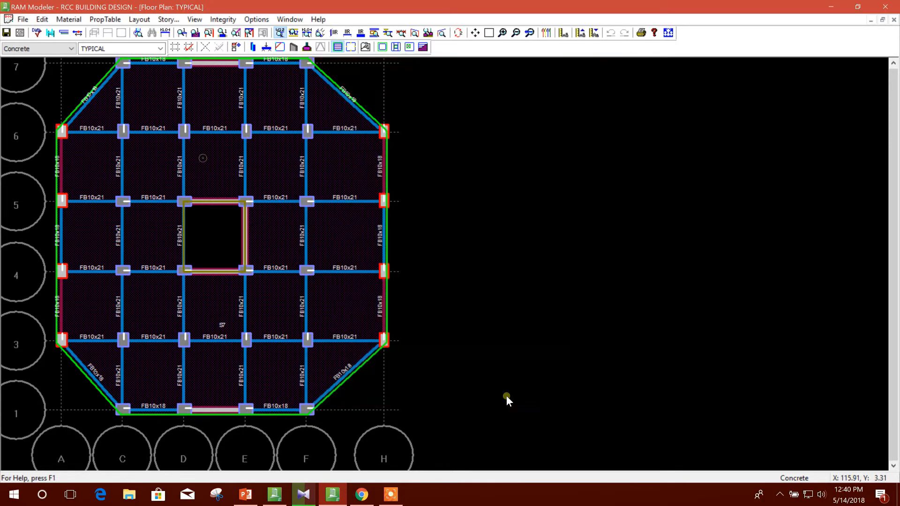
Apply the FLOORLOAD surface load to the whole floor of the TYPICAL plan.
{"action": "left_click", "coordinate": [140, 19]}
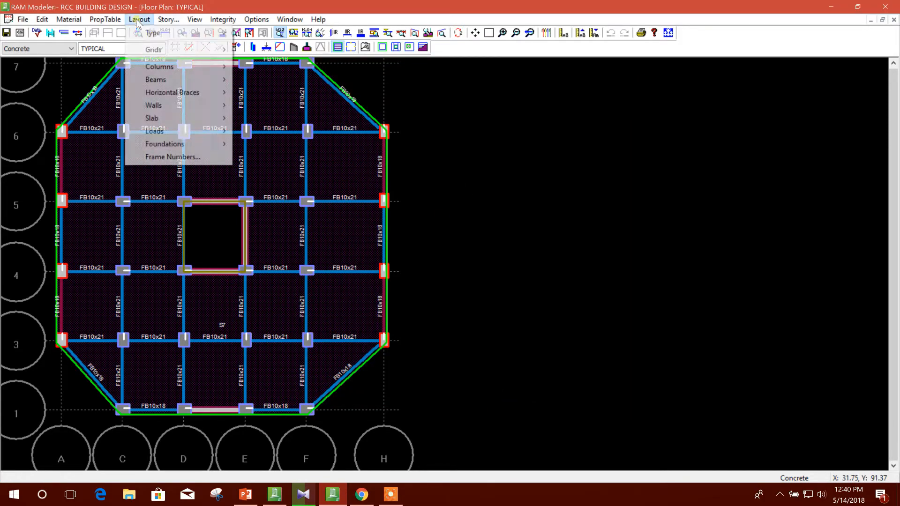
{"action": "mouse_move", "coordinate": [177, 132]}
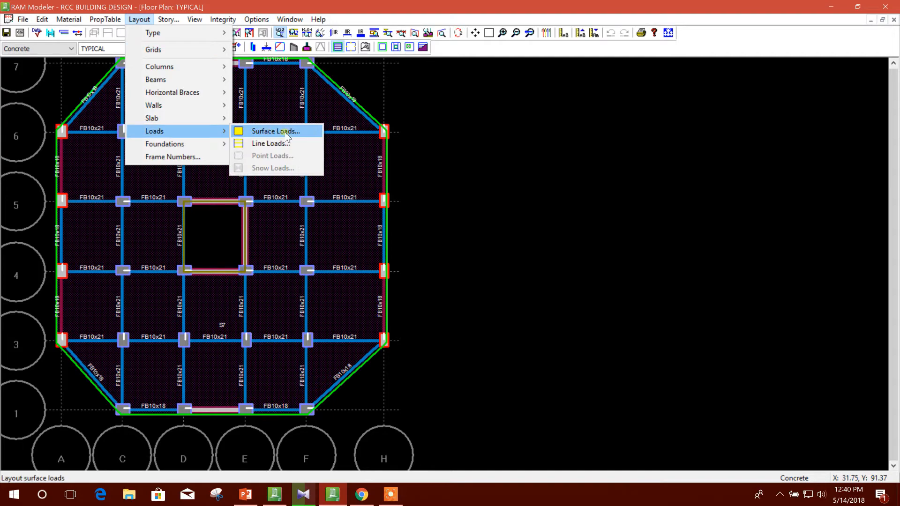
{"action": "left_click", "coordinate": [296, 131]}
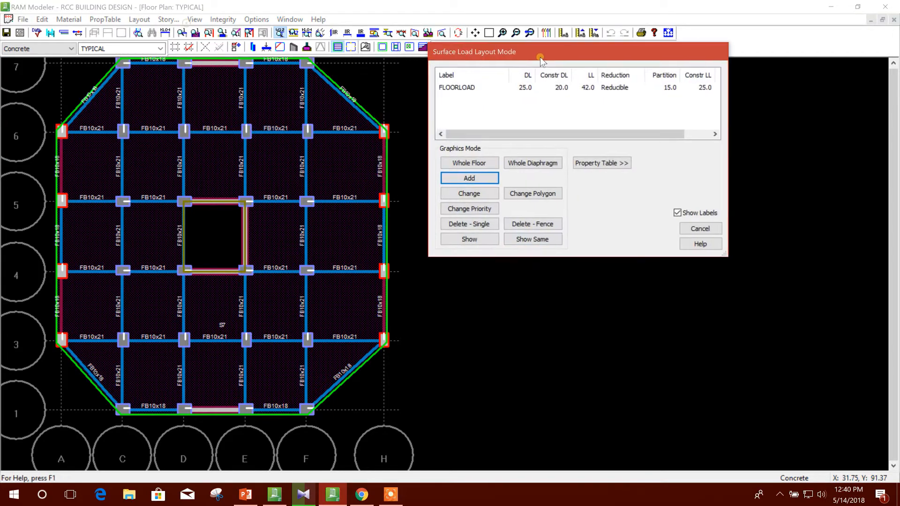
{"action": "left_click", "coordinate": [470, 89]}
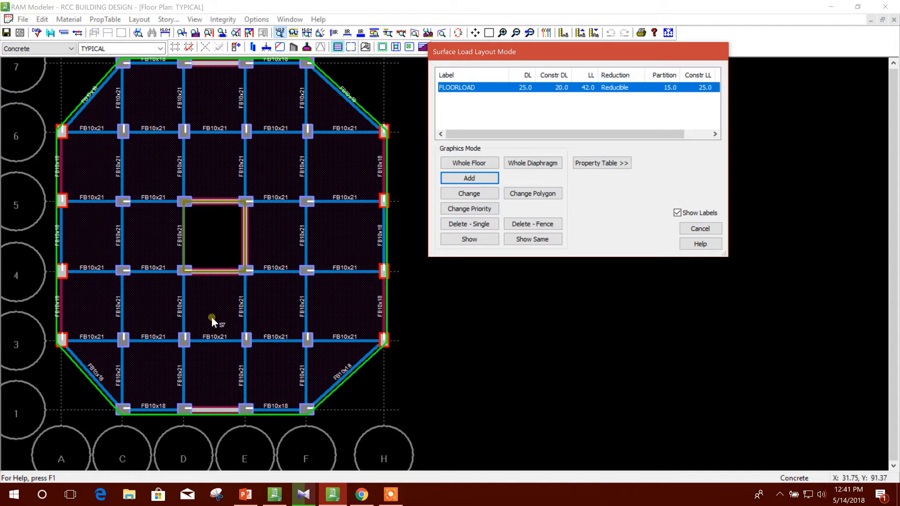
{"action": "left_click", "coordinate": [492, 165]}
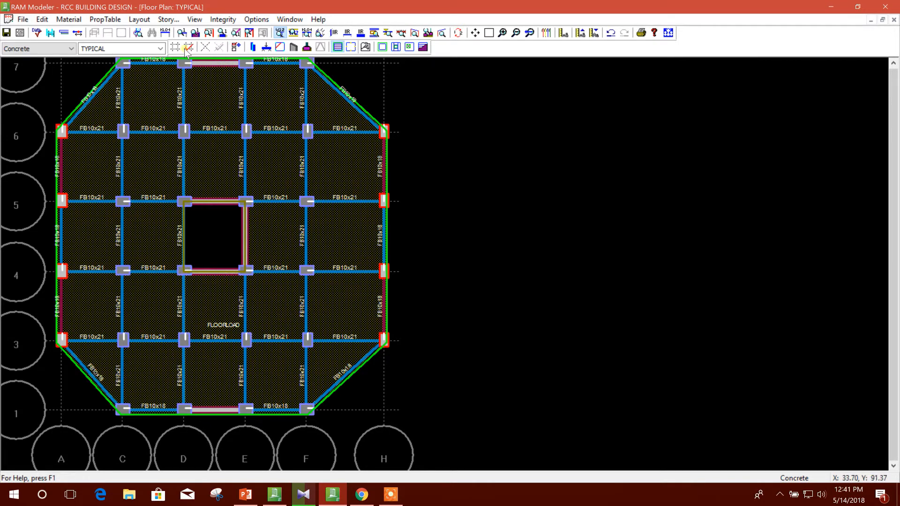
Apply the WALLLOAD line load to the TYPICAL beams on grid A from 4 to 6, diagonal A6–C7, and grid 7 spans C–D and E–F.
{"action": "left_click", "coordinate": [139, 20]}
{"action": "mouse_move", "coordinate": [193, 116]}
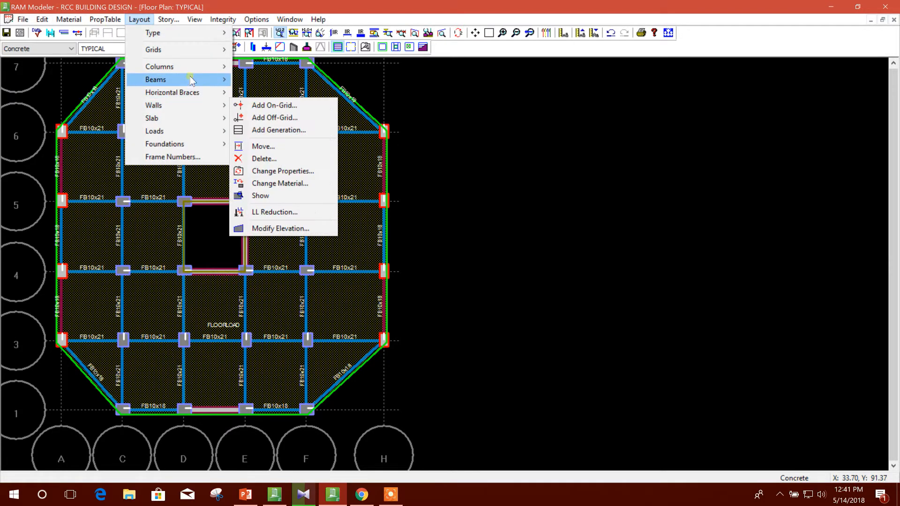
{"action": "mouse_move", "coordinate": [181, 132]}
{"action": "left_click", "coordinate": [273, 142]}
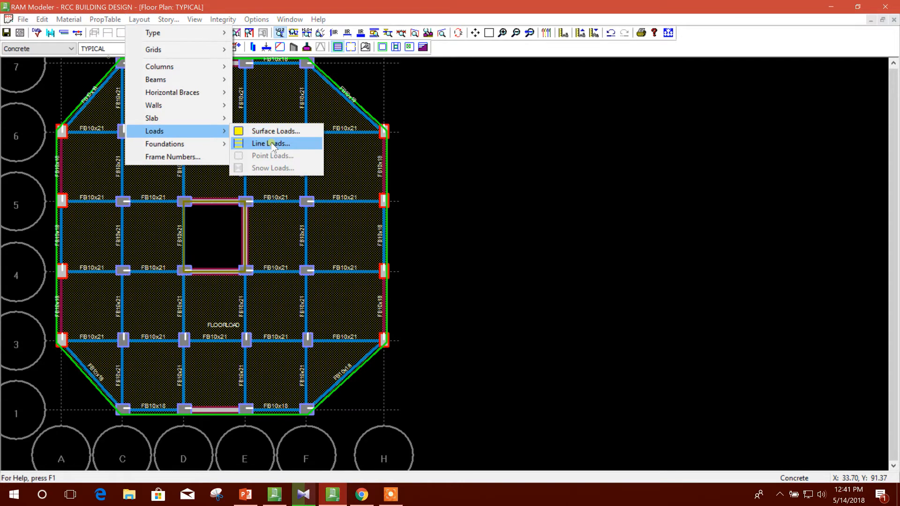
{"action": "left_click_drag", "start_coordinate": [160, 36], "coordinate": [532, 74]}
{"action": "left_click", "coordinate": [421, 108]}
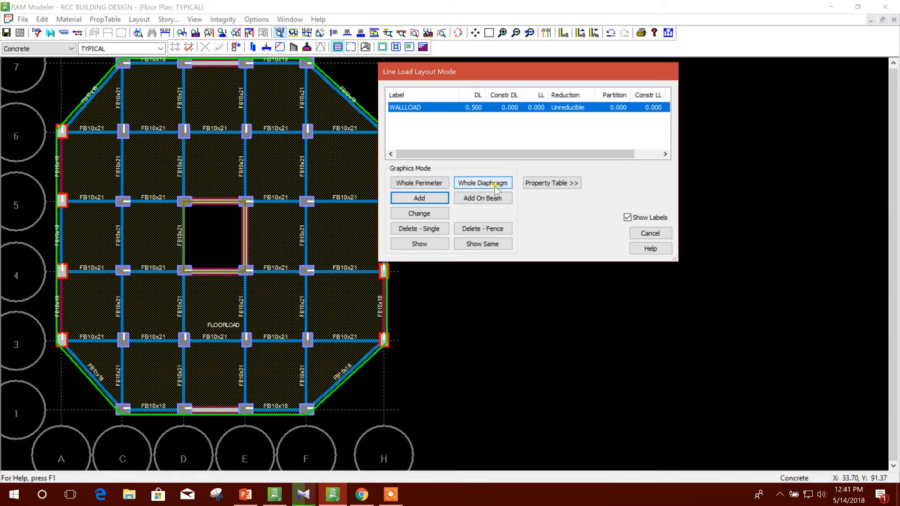
{"action": "left_click", "coordinate": [427, 200]}
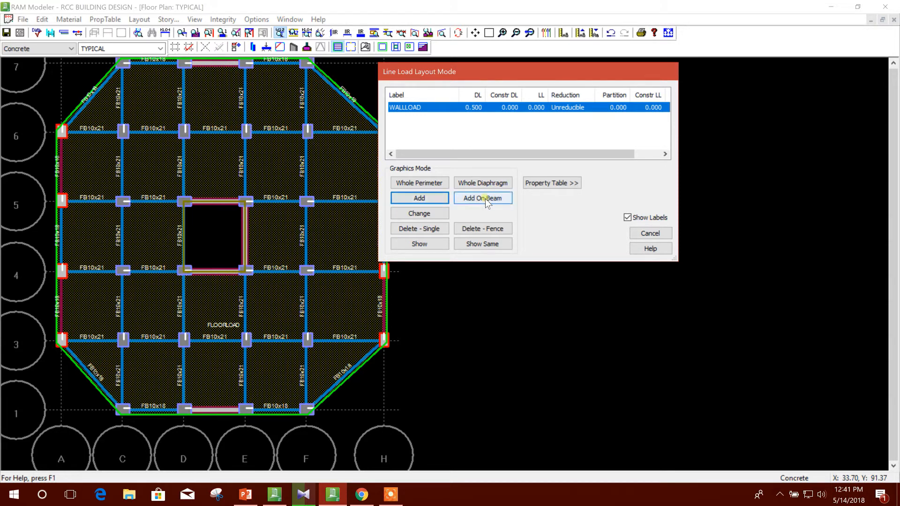
{"action": "left_click", "coordinate": [486, 199]}
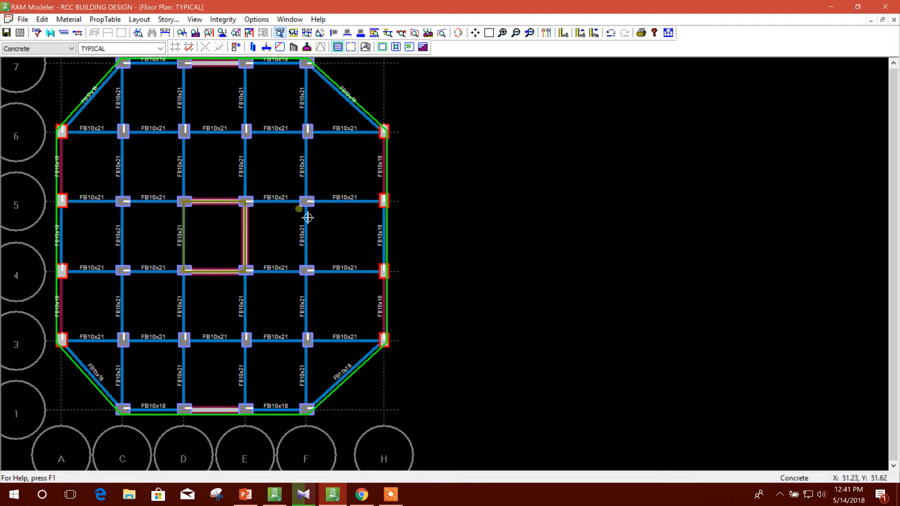
{"action": "left_click", "coordinate": [68, 246]}
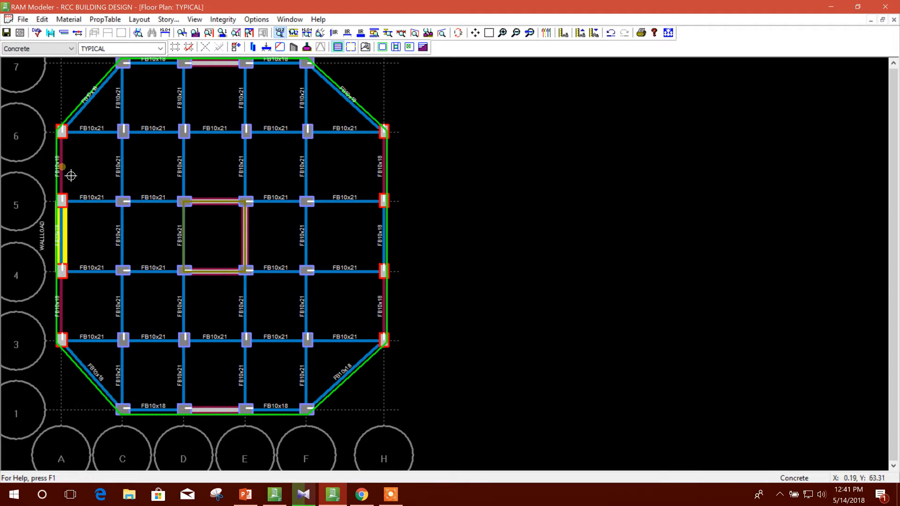
{"action": "left_click", "coordinate": [70, 175]}
{"action": "left_click", "coordinate": [91, 96]}
{"action": "left_click", "coordinate": [155, 70]}
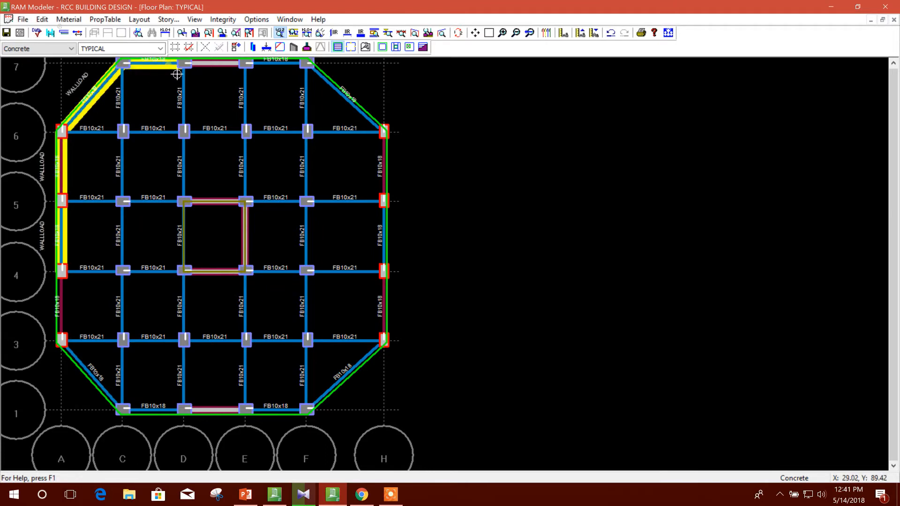
{"action": "left_click", "coordinate": [279, 69]}
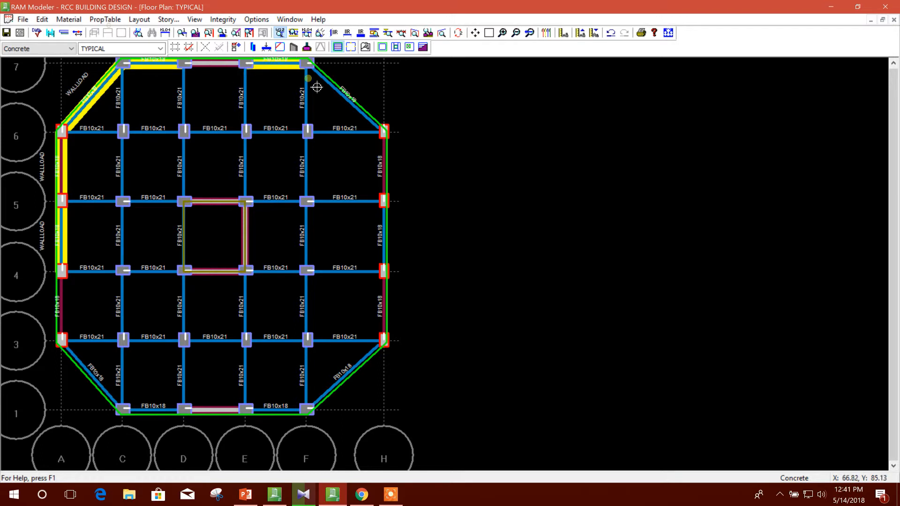
Apply WALLLOAD to the remaining perimeter beams: diagonals F7–H6, H3–F1 and C1–A3, grid H, grid 1 spans C–D and E–F, and A3–A4.
{"action": "left_click", "coordinate": [341, 92]}
{"action": "left_click", "coordinate": [391, 172]}
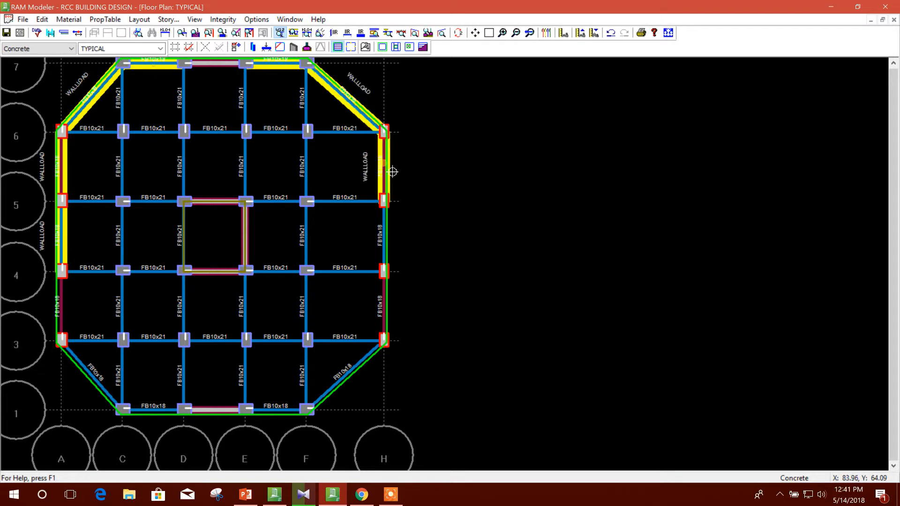
{"action": "left_click", "coordinate": [391, 249]}
{"action": "left_click", "coordinate": [397, 314]}
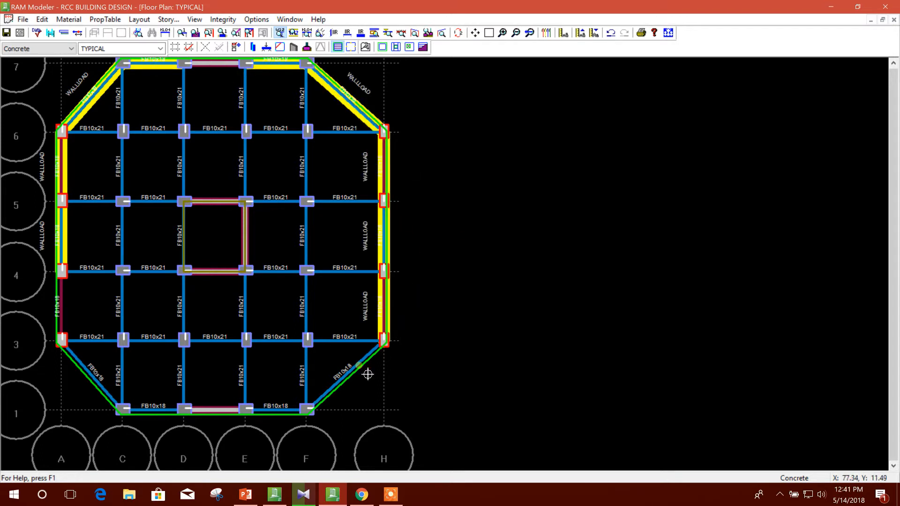
{"action": "left_click", "coordinate": [368, 374]}
{"action": "left_click", "coordinate": [280, 414]}
{"action": "left_click", "coordinate": [164, 416]}
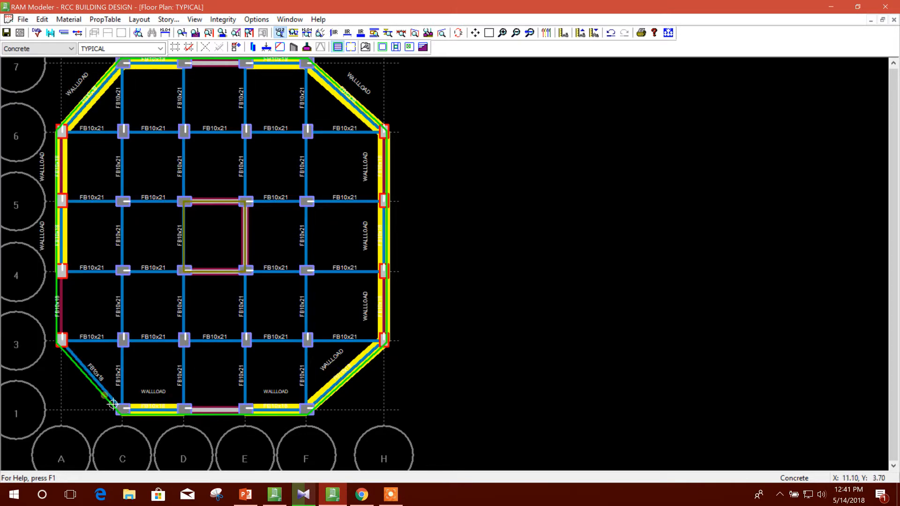
{"action": "left_click", "coordinate": [111, 398]}
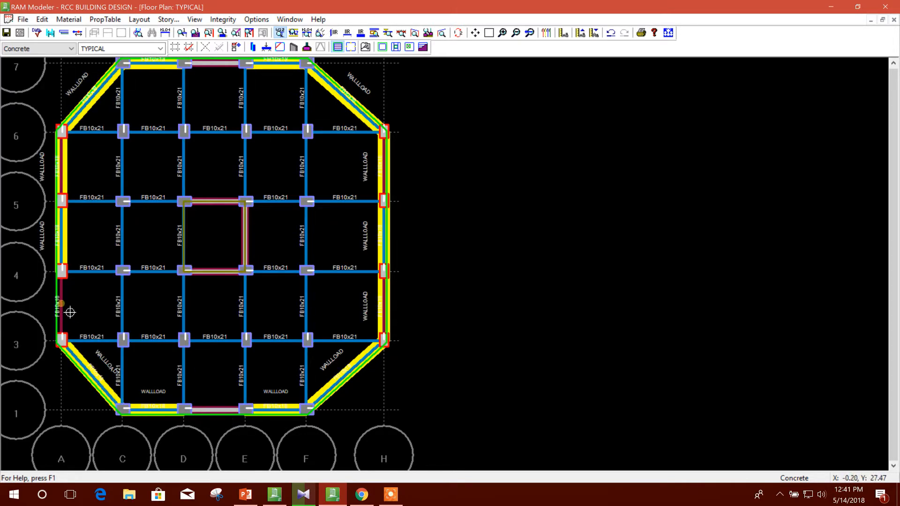
{"action": "left_click", "coordinate": [70, 313]}
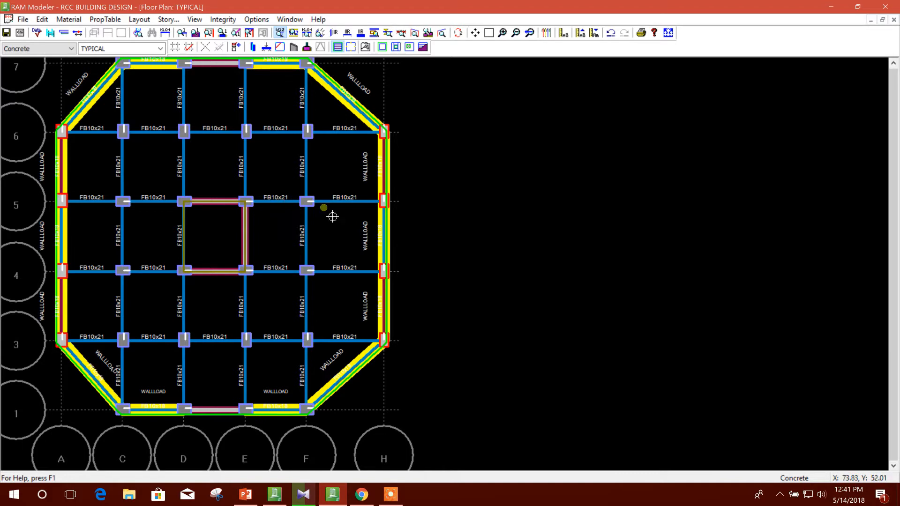
{"action": "left_click", "coordinate": [497, 184]}
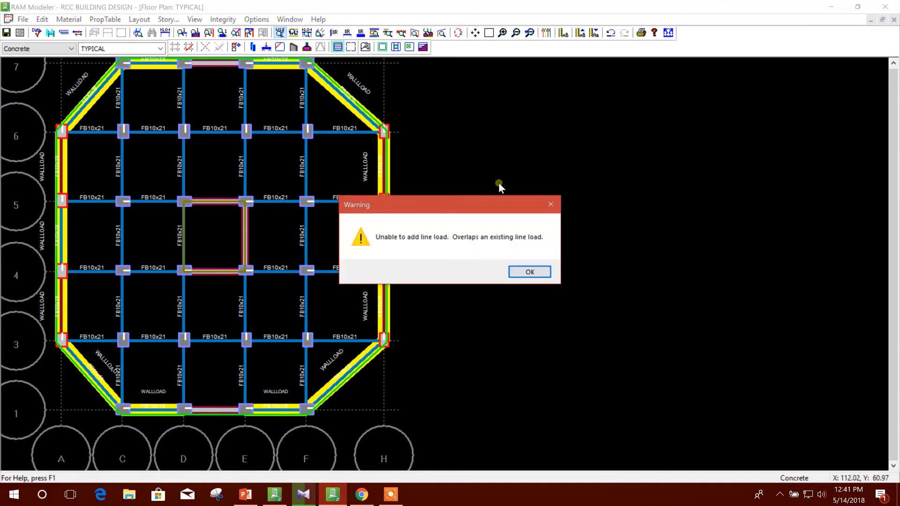
{"action": "left_click", "coordinate": [550, 205]}
{"action": "left_click", "coordinate": [518, 203]}
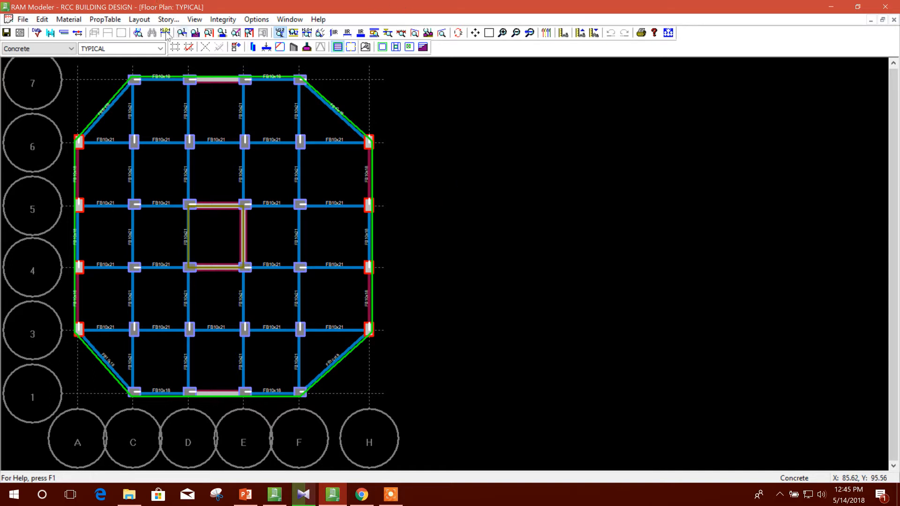
Delete the existing GB and ROOF floor types, keeping only TYPICAL.
{"action": "left_click", "coordinate": [135, 21]}
{"action": "mouse_move", "coordinate": [159, 32]}
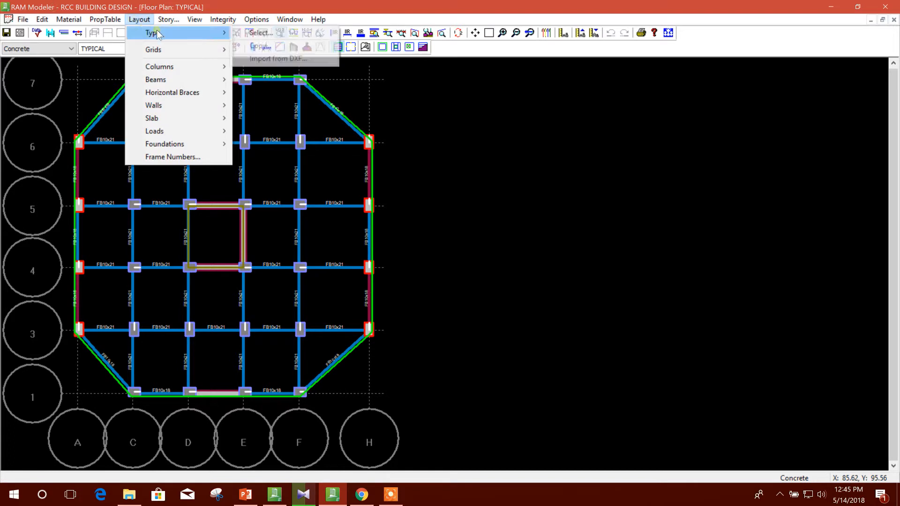
{"action": "left_click", "coordinate": [284, 36]}
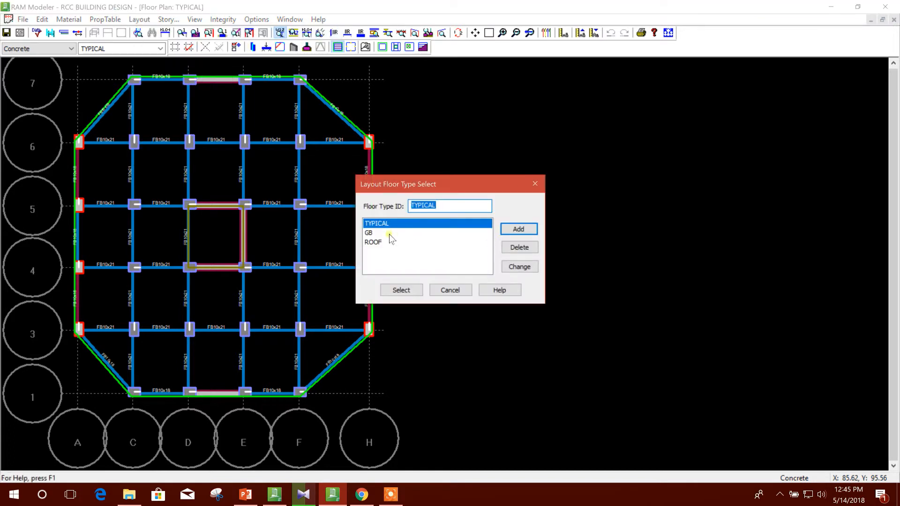
{"action": "left_click", "coordinate": [389, 233]}
{"action": "left_click", "coordinate": [519, 247]}
{"action": "left_click", "coordinate": [462, 271]}
{"action": "left_click", "coordinate": [415, 233]}
{"action": "left_click", "coordinate": [519, 247]}
{"action": "left_click", "coordinate": [463, 270]}
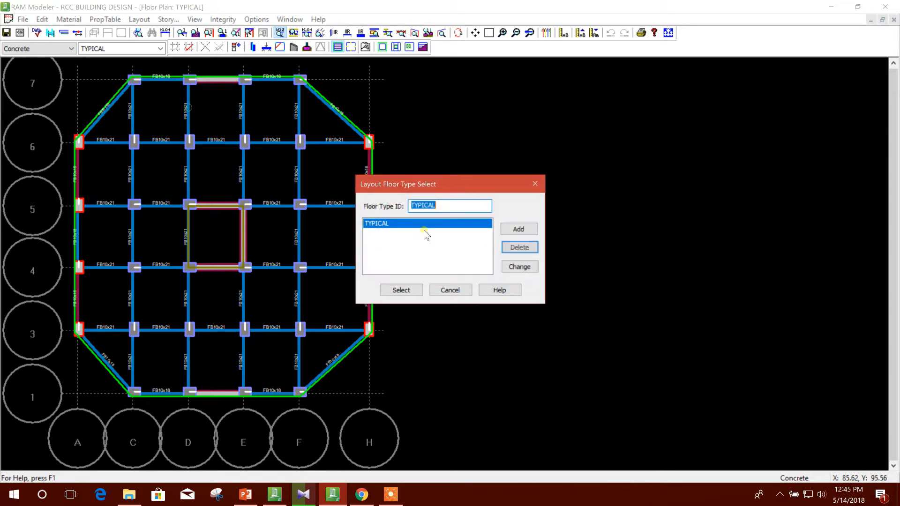
Add a new floor type named GB and select it as the current floor layout.
{"action": "type", "text": "g"}
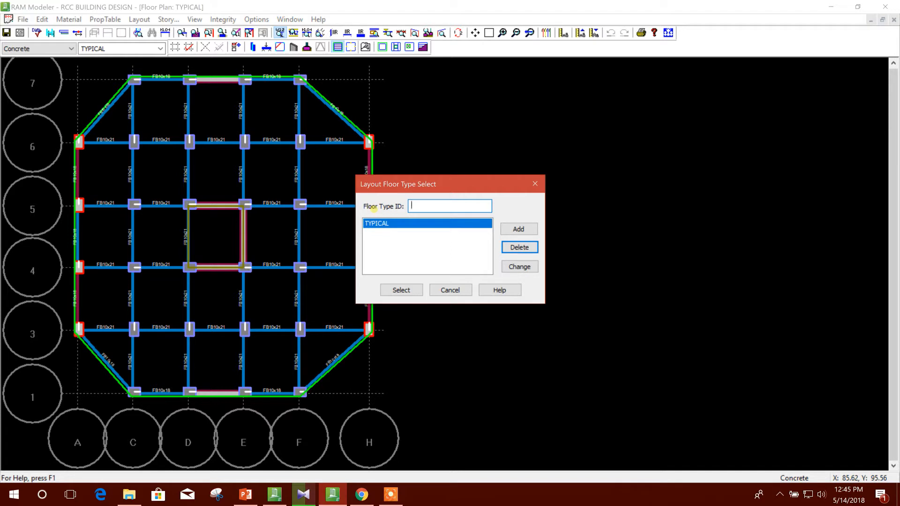
{"action": "left_click", "coordinate": [510, 227]}
{"action": "left_click", "coordinate": [401, 290]}
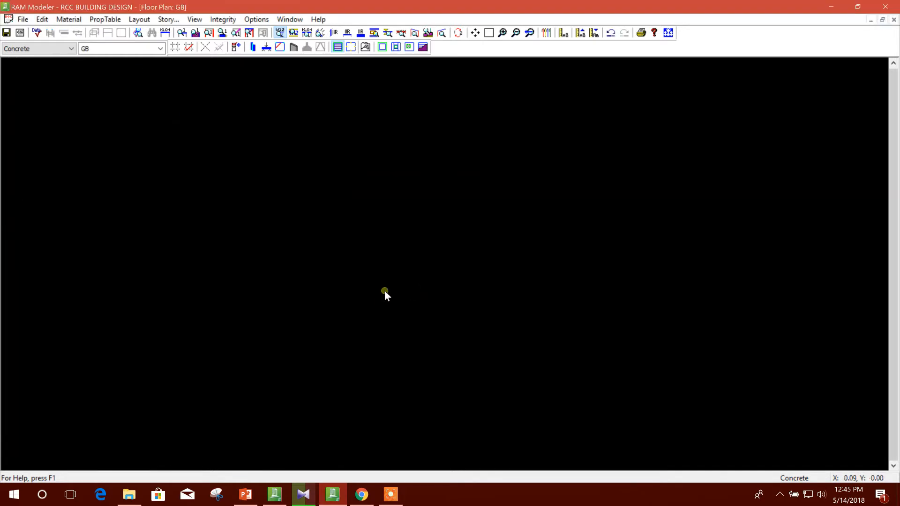
{"action": "left_click", "coordinate": [167, 20]}
{"action": "left_click", "coordinate": [584, 160]}
Copy the grid lines, beams/joists, columns and walls from the TYPICAL floor type to GB, leaving out decking and loads.
{"action": "left_click", "coordinate": [139, 19]}
{"action": "mouse_move", "coordinate": [162, 35]}
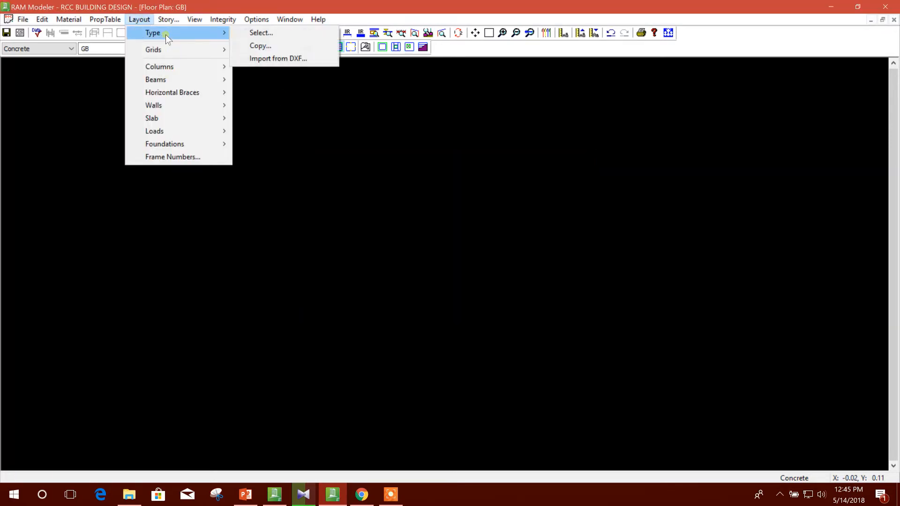
{"action": "left_click", "coordinate": [261, 44]}
{"action": "left_click_drag", "start_coordinate": [426, 165], "coordinate": [477, 147]}
{"action": "left_click", "coordinate": [389, 201]}
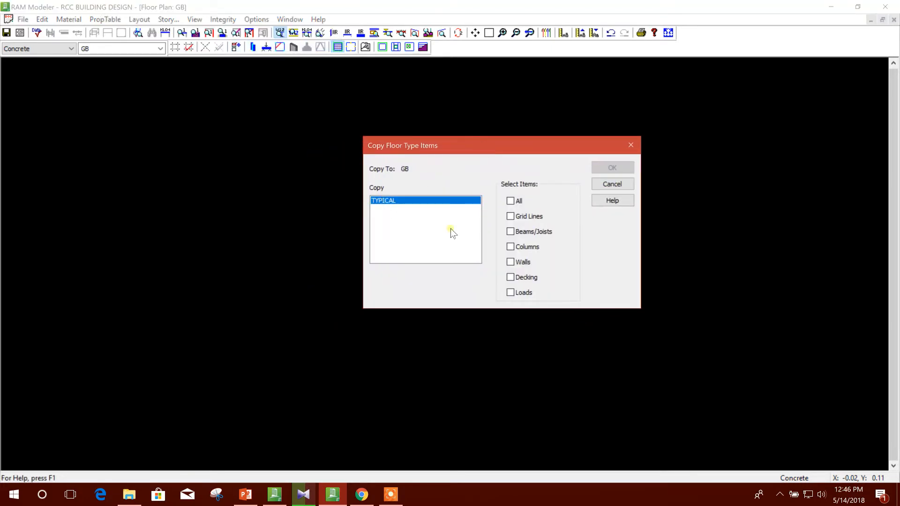
{"action": "left_click", "coordinate": [510, 201]}
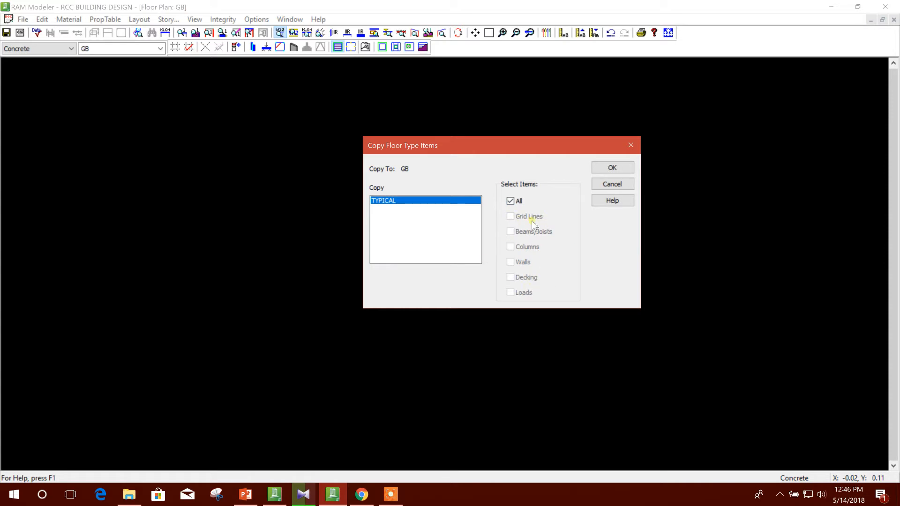
{"action": "left_click", "coordinate": [511, 201]}
{"action": "left_click", "coordinate": [510, 216]}
{"action": "left_click", "coordinate": [511, 232]}
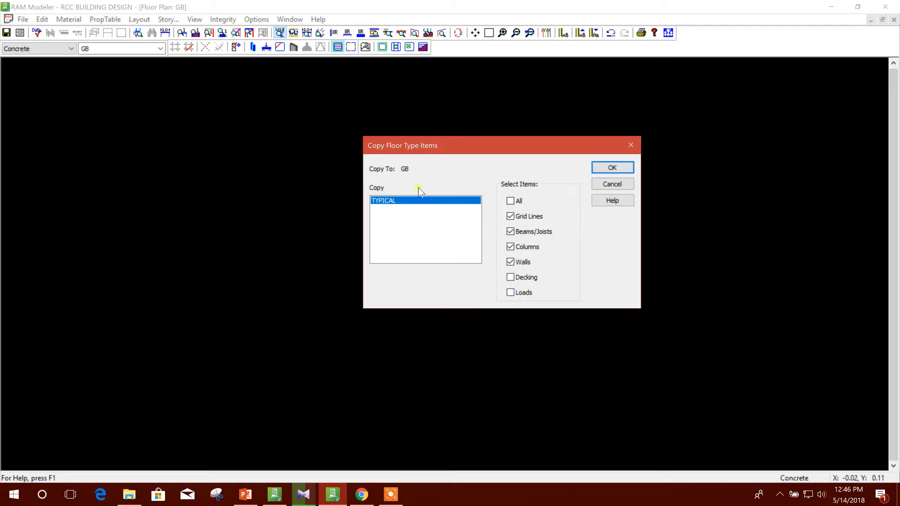
{"action": "left_click", "coordinate": [612, 168]}
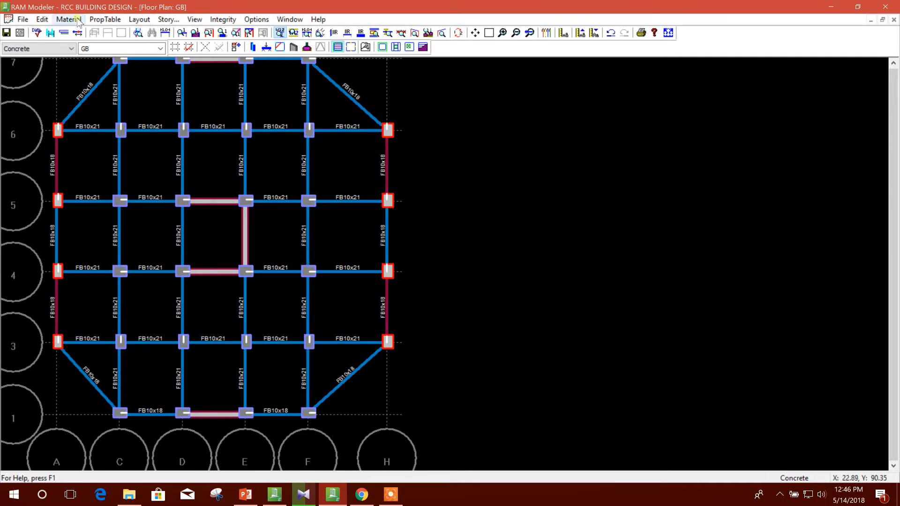
Apply the WALLLOAD line load on the GB plan to diagonal beam A6–C7, grid 7 span C–D, and the grid A beams from 4 to 6.
{"action": "left_click", "coordinate": [169, 20]}
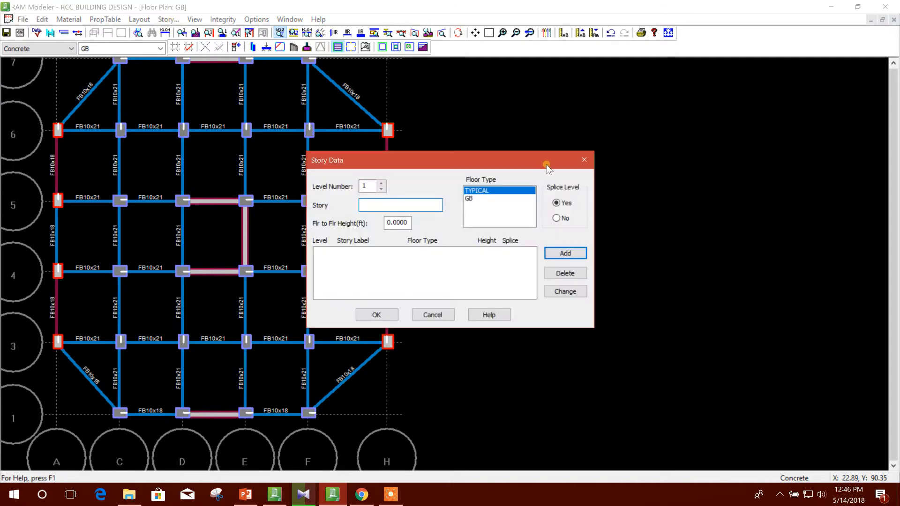
{"action": "left_click", "coordinate": [583, 158]}
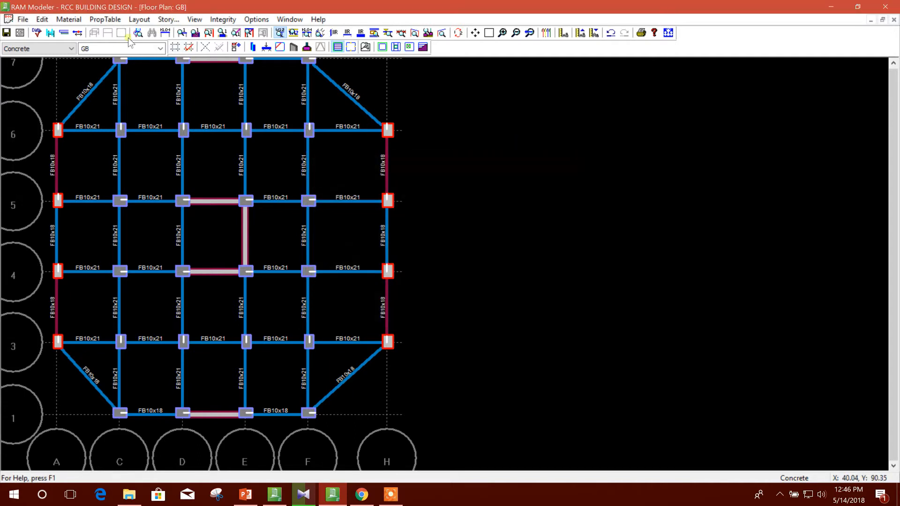
{"action": "left_click", "coordinate": [103, 20]}
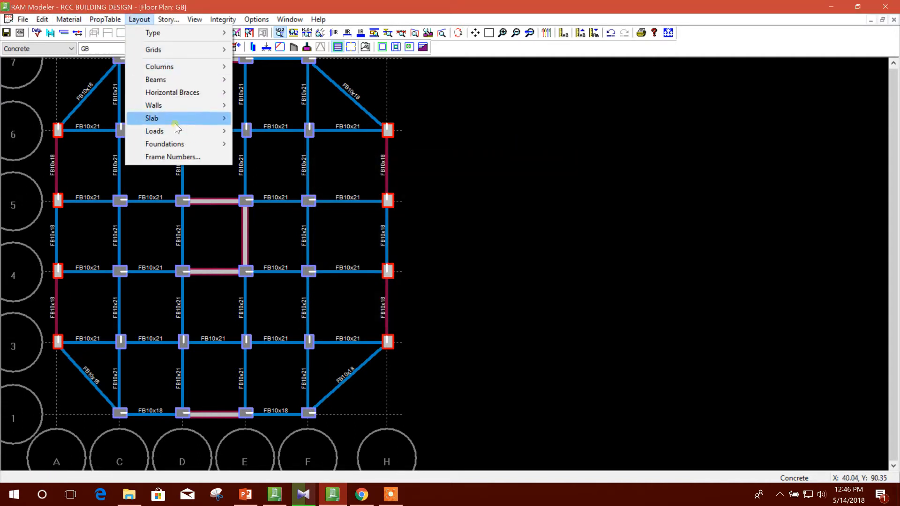
{"action": "mouse_move", "coordinate": [175, 134]}
{"action": "left_click", "coordinate": [274, 143]}
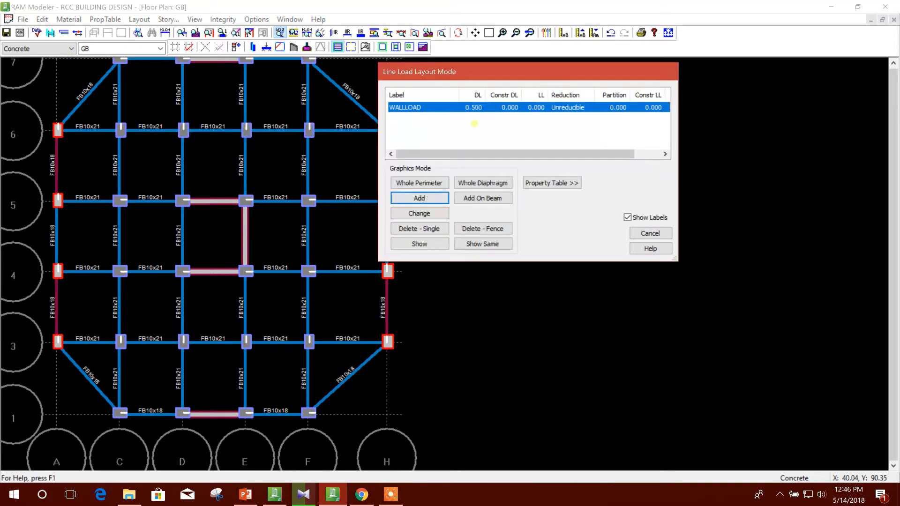
{"action": "left_click_drag", "start_coordinate": [500, 75], "coordinate": [596, 80]}
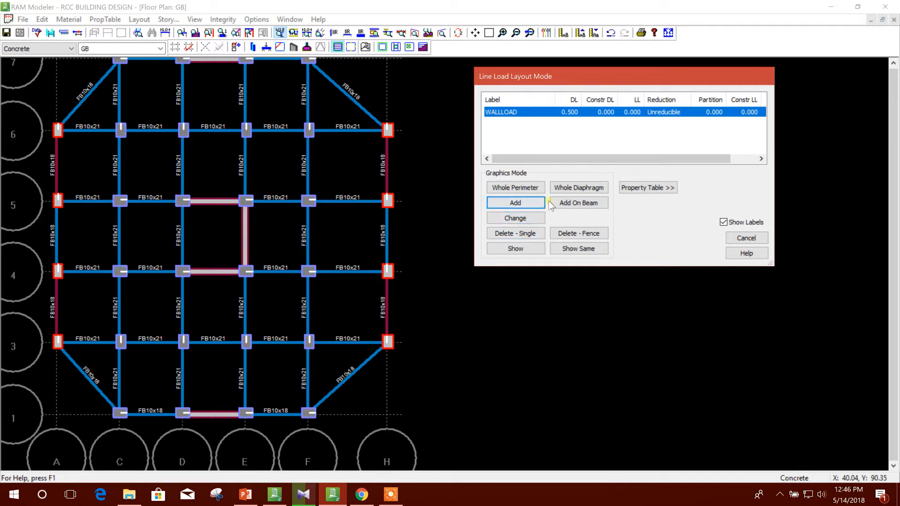
{"action": "left_click", "coordinate": [579, 203]}
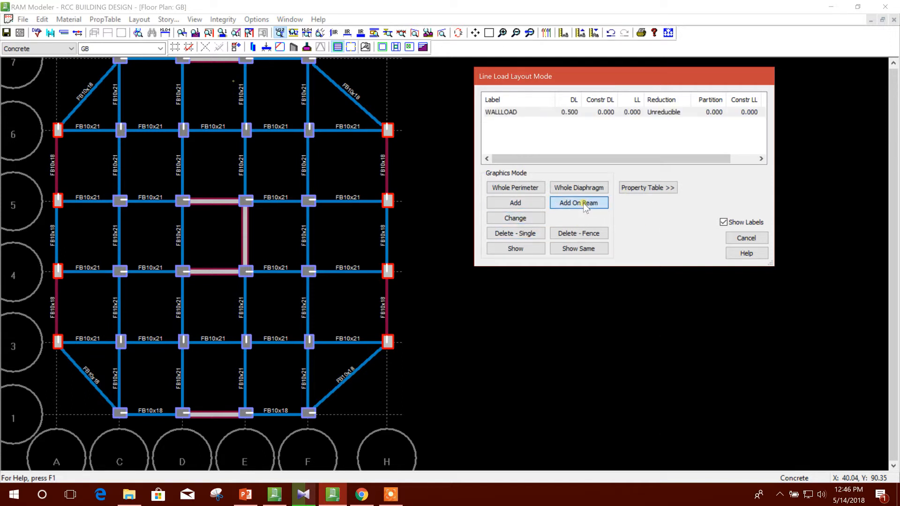
{"action": "left_click", "coordinate": [108, 91]}
{"action": "left_click", "coordinate": [154, 68]}
{"action": "left_click", "coordinate": [66, 170]}
{"action": "left_click", "coordinate": [68, 245]}
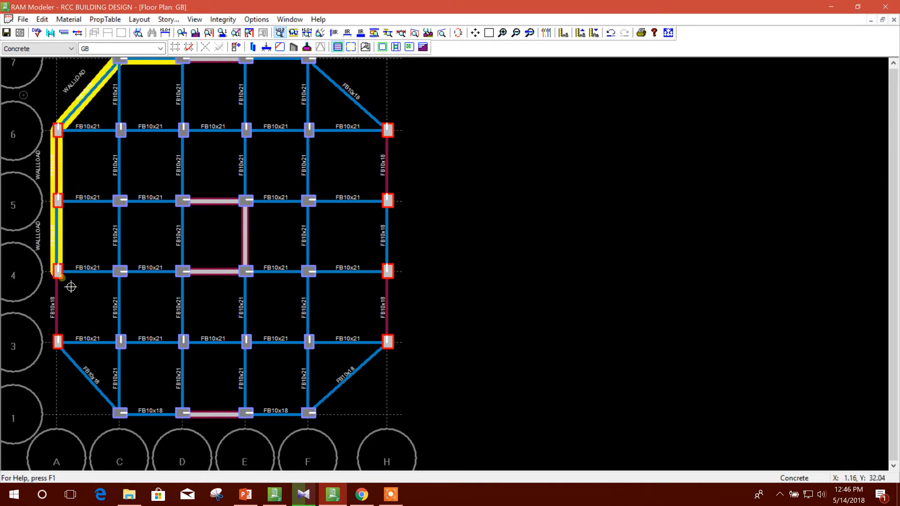
Apply WALLLOAD to beams A3–A4, A3–C1, C–D and E–F on grid 1, F1–H3, H4–H5, F7–H6, and E–F on grid 7.
{"action": "left_click", "coordinate": [66, 310]}
{"action": "left_click", "coordinate": [76, 362]}
{"action": "left_click", "coordinate": [169, 420]}
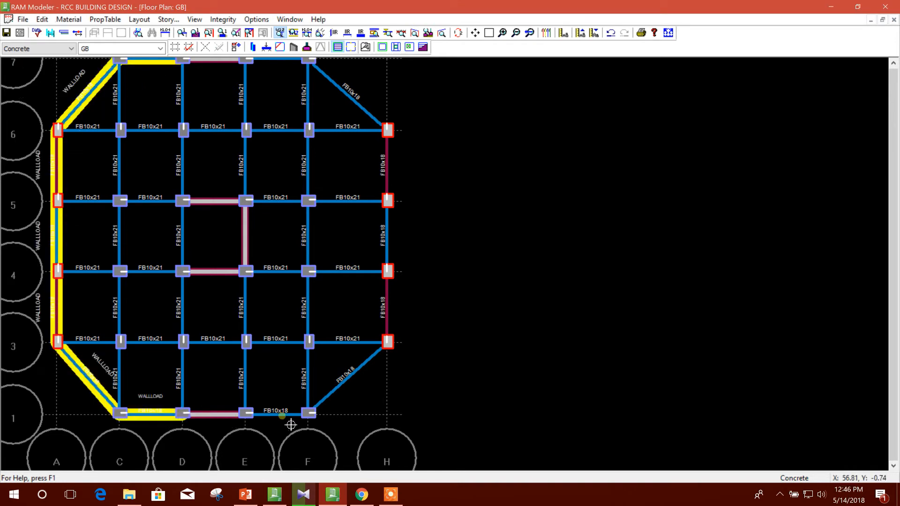
{"action": "left_click", "coordinate": [290, 422]}
{"action": "left_click", "coordinate": [344, 393]}
{"action": "left_click", "coordinate": [389, 229]}
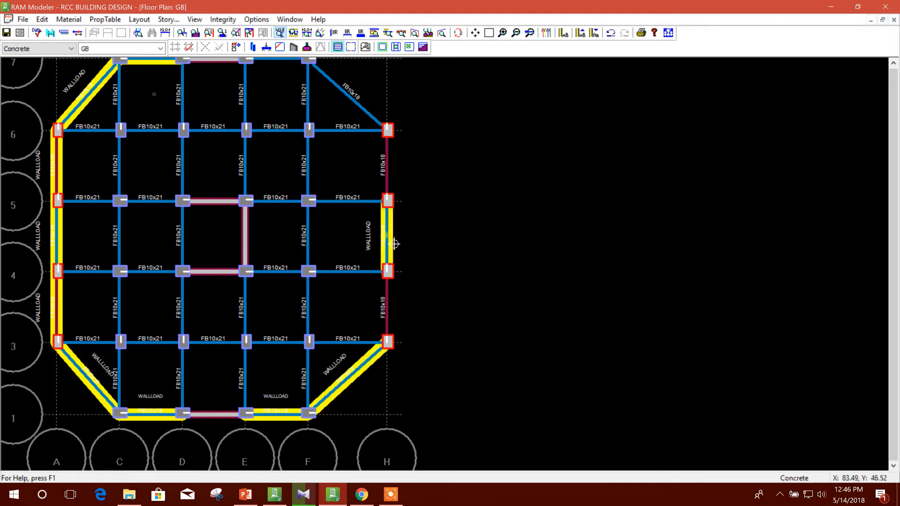
{"action": "left_click", "coordinate": [371, 118]}
{"action": "left_click", "coordinate": [287, 62]}
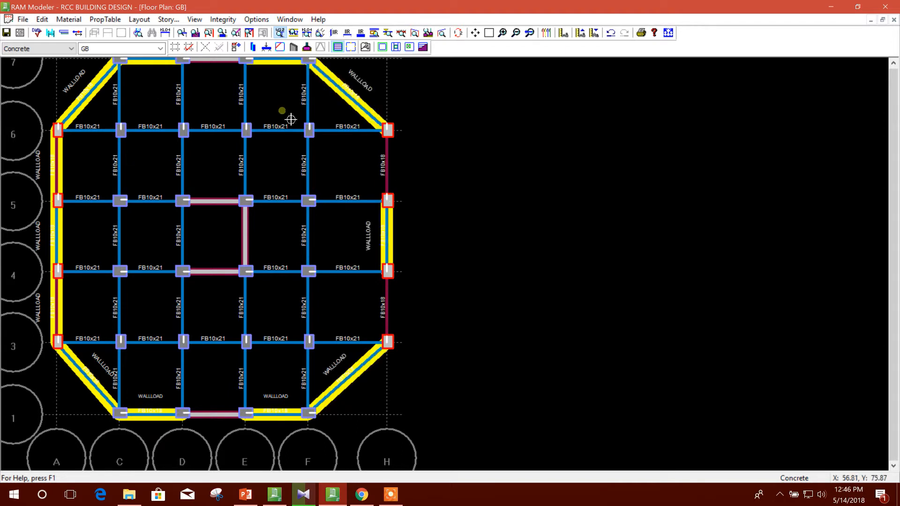
Apply WALLLOAD to the grid 6 beams from C to F and the beams between grids 5 and 6 on grids E, D and C.
{"action": "left_click", "coordinate": [279, 136]}
{"action": "left_click", "coordinate": [249, 176]}
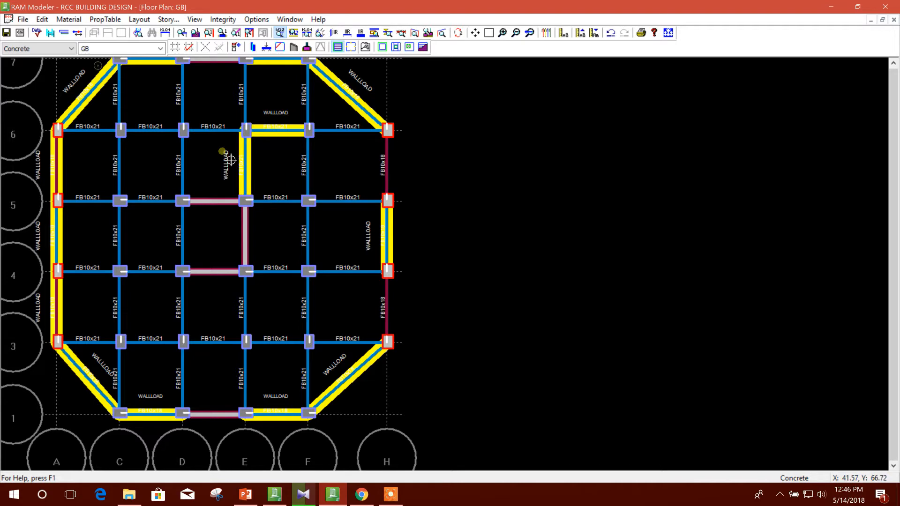
{"action": "left_click", "coordinate": [210, 142]}
{"action": "left_click", "coordinate": [171, 159]}
{"action": "left_click", "coordinate": [153, 139]}
{"action": "left_click", "coordinate": [123, 175]}
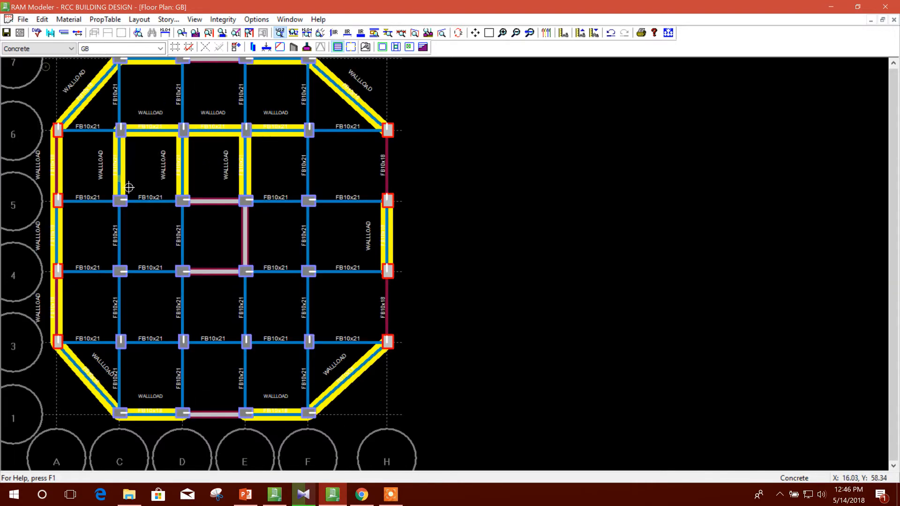
Apply WALLLOAD to the C–D beams on grids 5, 4 and 3 and to the grid D beams from 4 to 1.
{"action": "left_click", "coordinate": [158, 210]}
{"action": "left_click", "coordinate": [159, 283]}
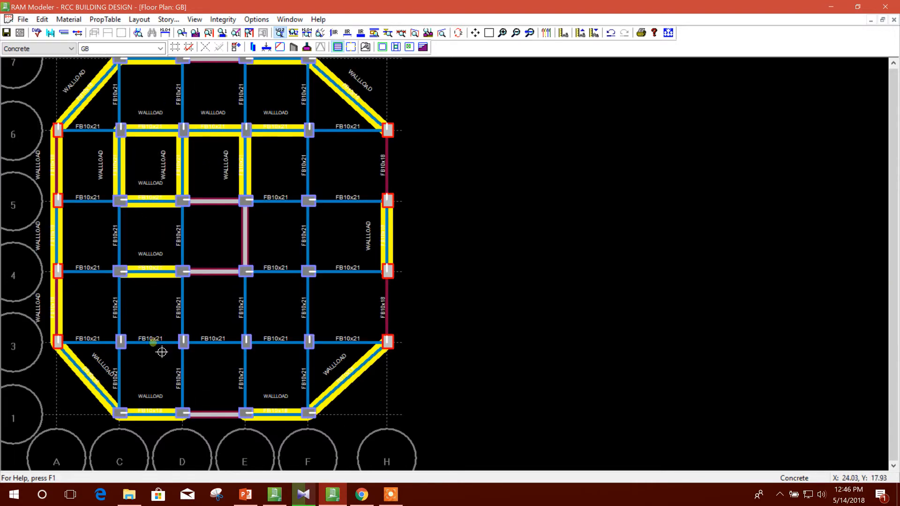
{"action": "left_click", "coordinate": [161, 345]}
{"action": "left_click", "coordinate": [195, 314]}
{"action": "left_click", "coordinate": [192, 379]}
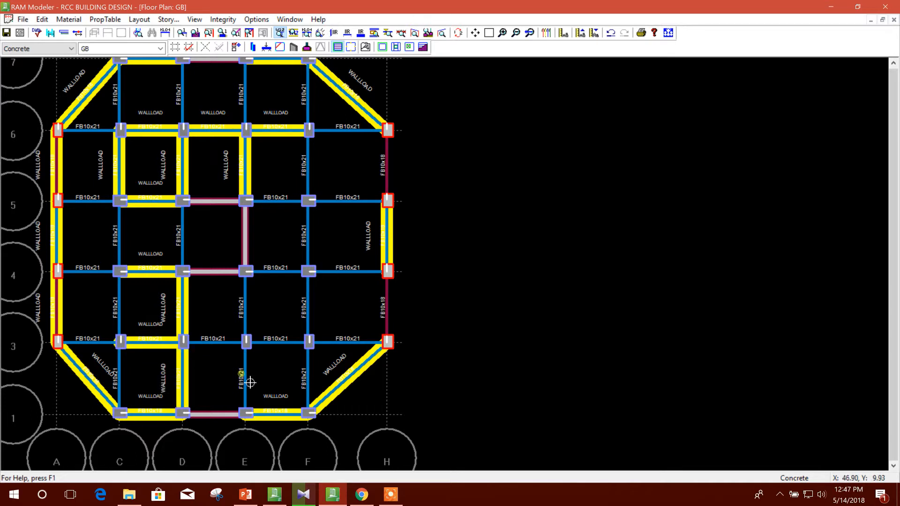
Apply WALLLOAD to the grid E beams from 1 to 4, the E–F beams on grids 4 and 5, and grid F spans 5–6, 3–4 and 1–3.
{"action": "left_click", "coordinate": [254, 380]}
{"action": "left_click", "coordinate": [253, 315]}
{"action": "left_click", "coordinate": [295, 273]}
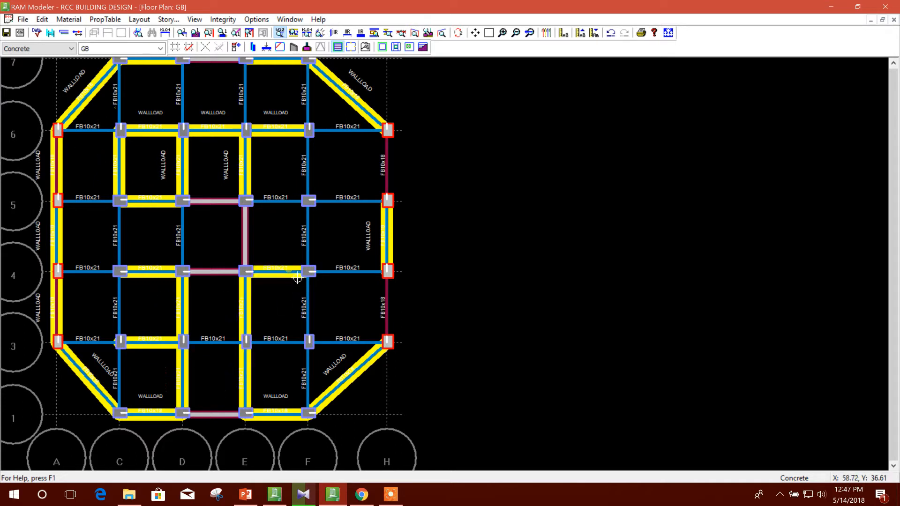
{"action": "left_click", "coordinate": [294, 202]}
{"action": "left_click", "coordinate": [310, 171]}
{"action": "left_click", "coordinate": [308, 324]}
{"action": "left_click", "coordinate": [308, 375]}
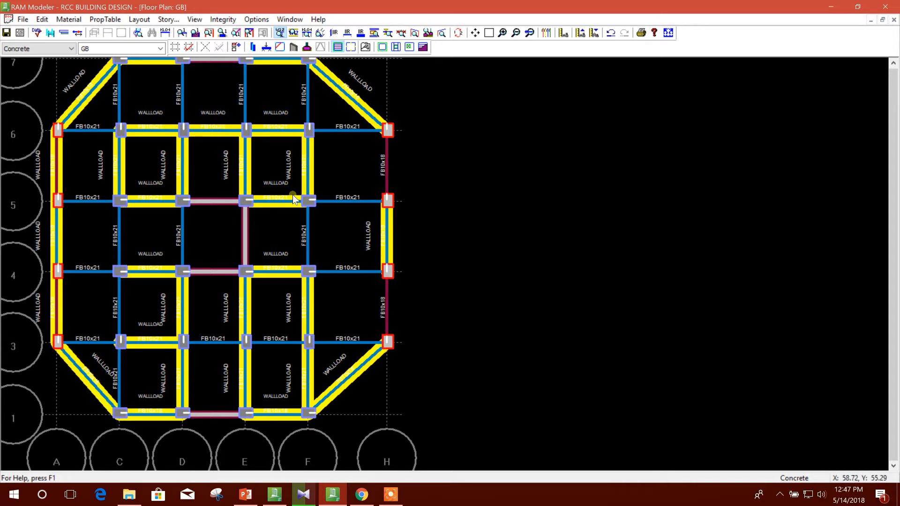
Add a new floor type named ROOF and select it as the current floor layout.
{"action": "left_click", "coordinate": [140, 19]}
{"action": "mouse_move", "coordinate": [174, 35]}
{"action": "left_click", "coordinate": [282, 32]}
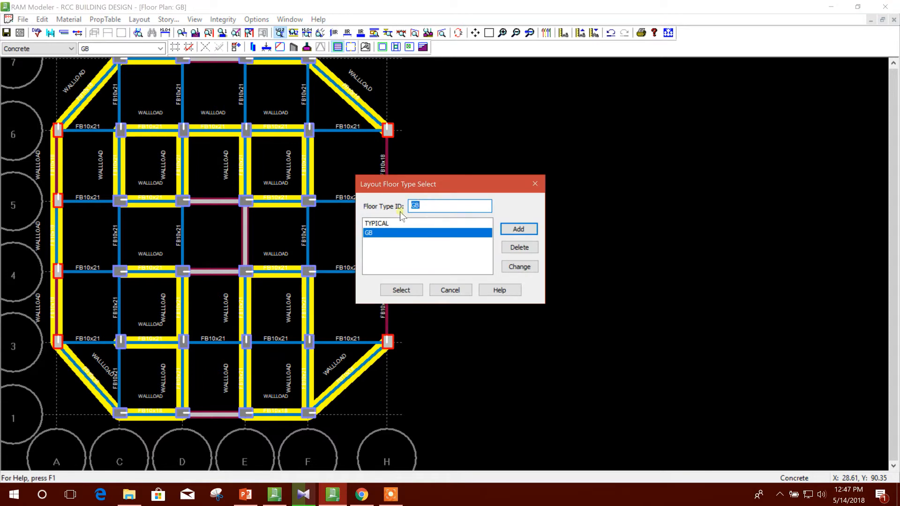
{"action": "type", "text": "ROOF"}
{"action": "left_click", "coordinate": [519, 228]}
{"action": "left_click", "coordinate": [403, 289]}
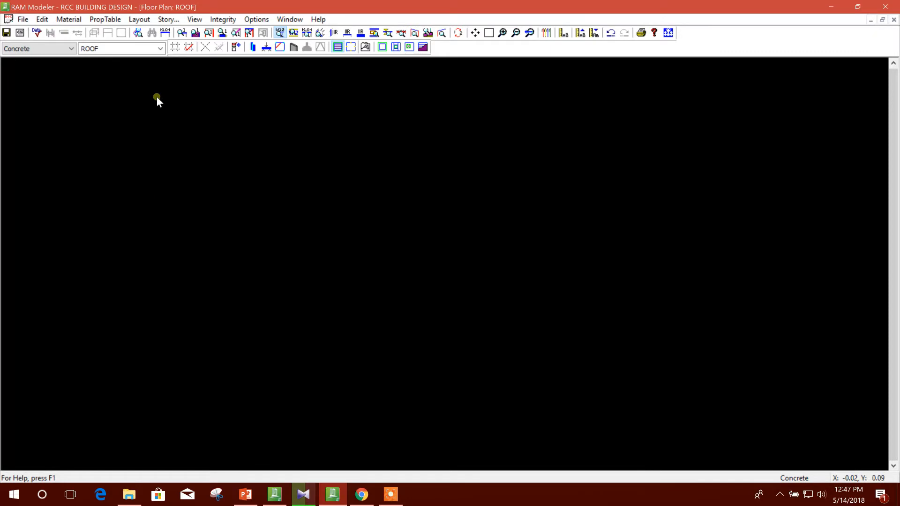
Copy all items from the TYPICAL floor type to ROOF.
{"action": "left_click", "coordinate": [140, 19]}
{"action": "mouse_move", "coordinate": [143, 32]}
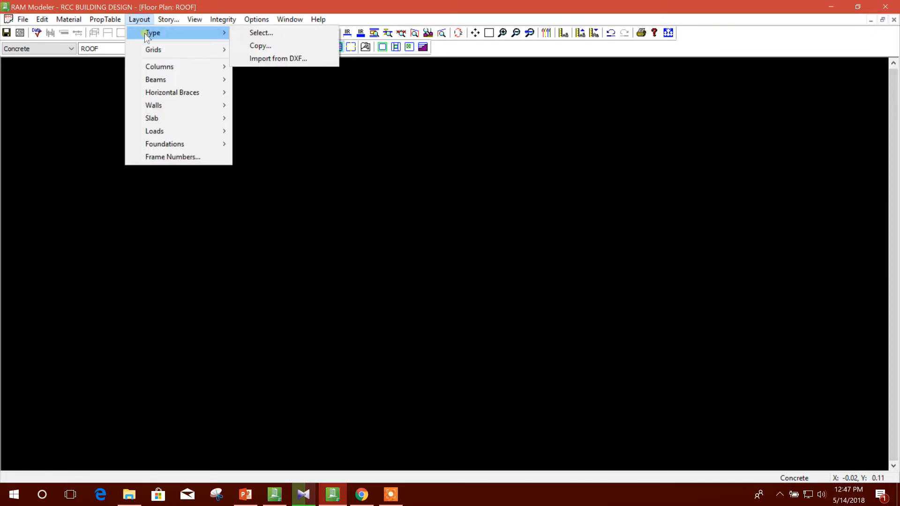
{"action": "left_click", "coordinate": [266, 44]}
{"action": "left_click", "coordinate": [463, 218]}
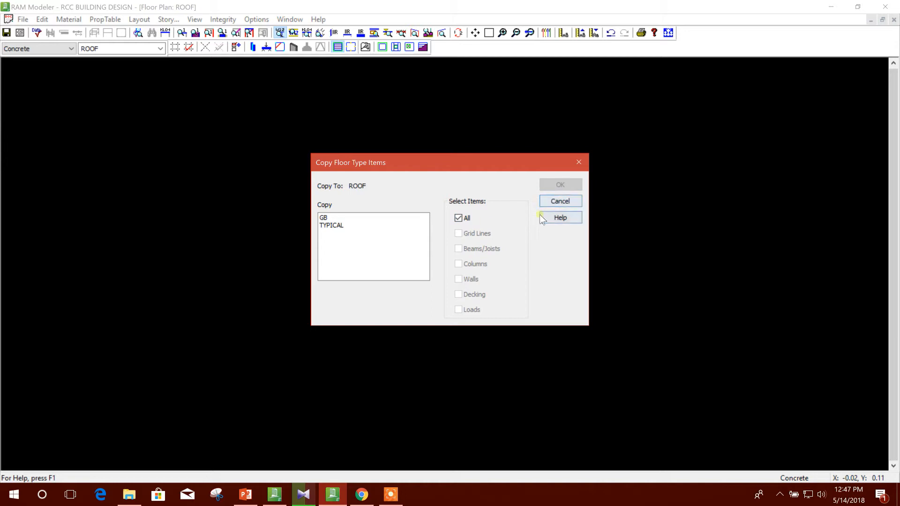
{"action": "left_click", "coordinate": [342, 224]}
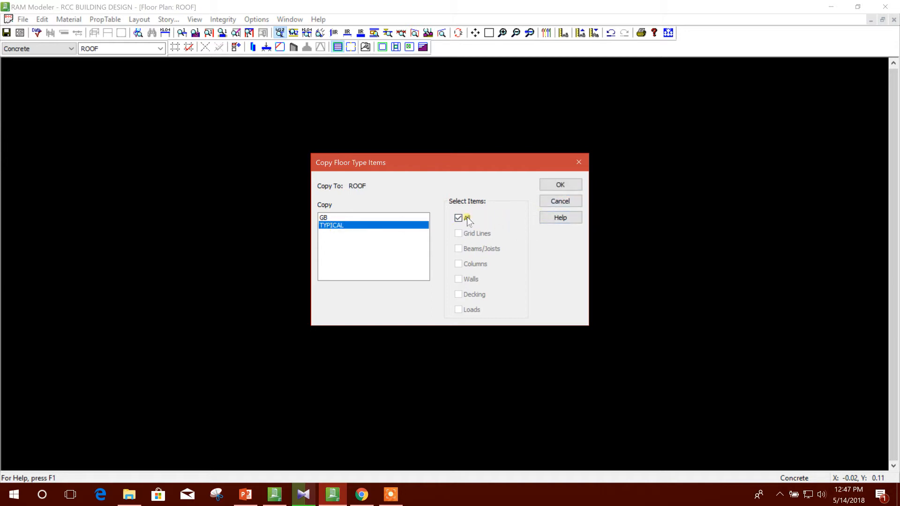
{"action": "left_click", "coordinate": [560, 185]}
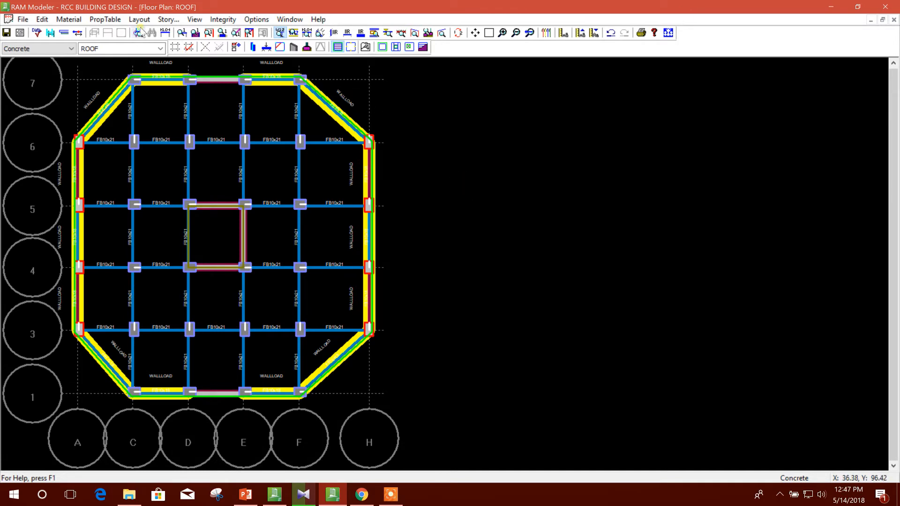
{"action": "left_click", "coordinate": [167, 21]}
{"action": "left_click", "coordinate": [431, 314]}
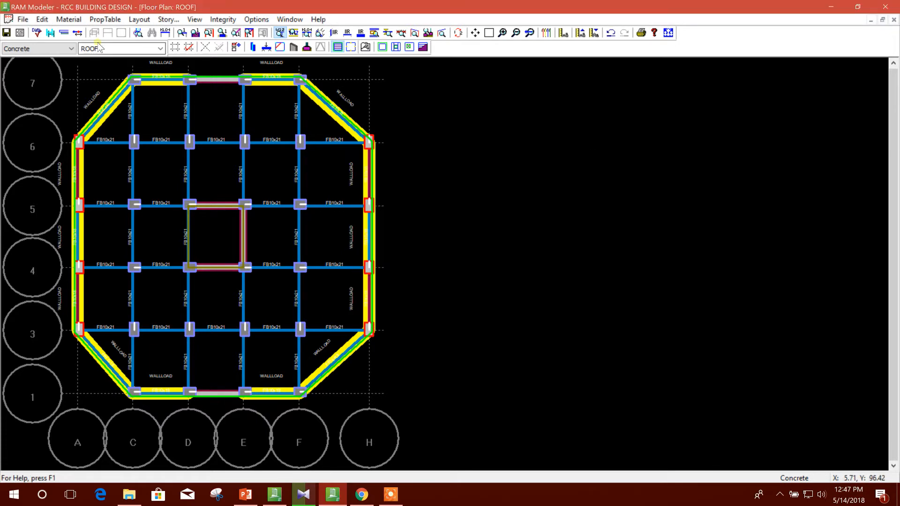
{"action": "left_click", "coordinate": [168, 20]}
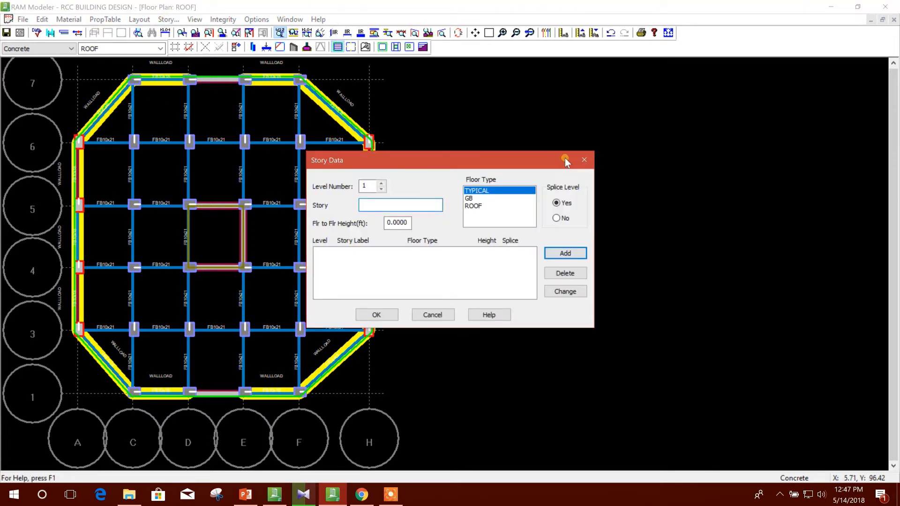
{"action": "left_click", "coordinate": [584, 160]}
{"action": "left_click", "coordinate": [139, 19]}
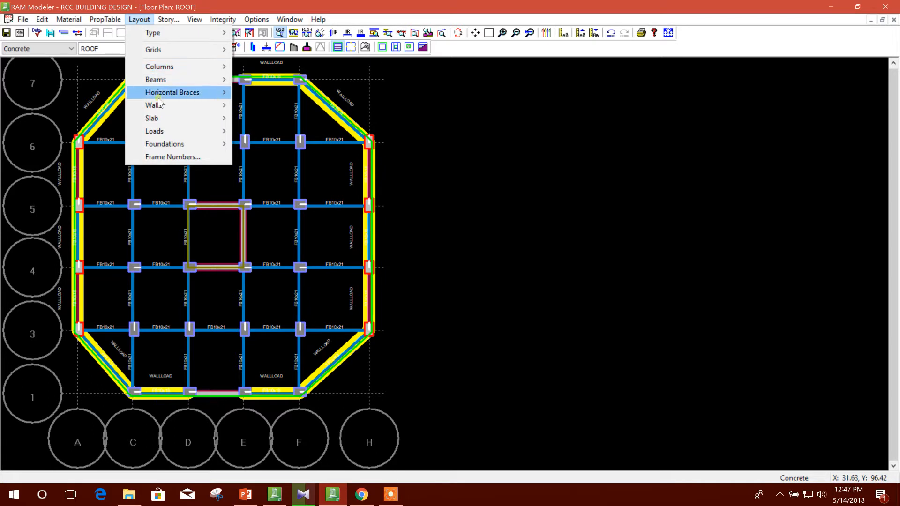
{"action": "mouse_move", "coordinate": [164, 120]}
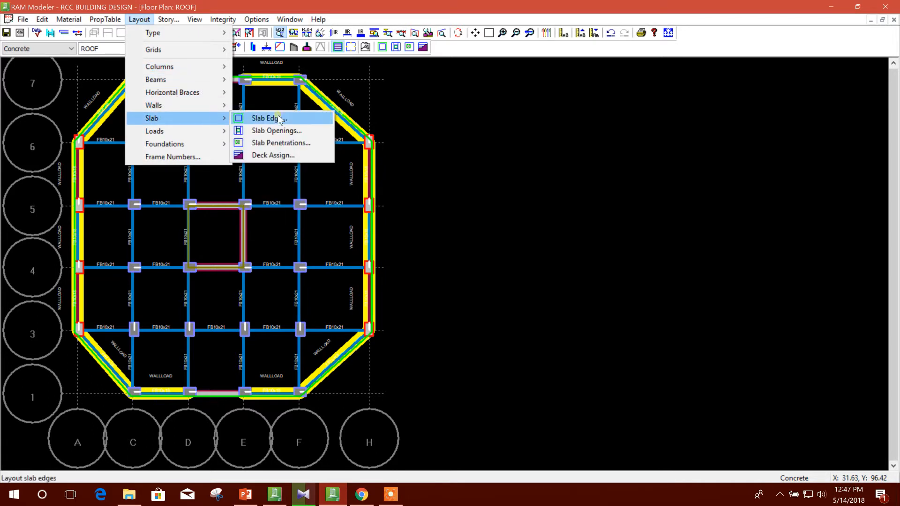
{"action": "mouse_move", "coordinate": [216, 131]}
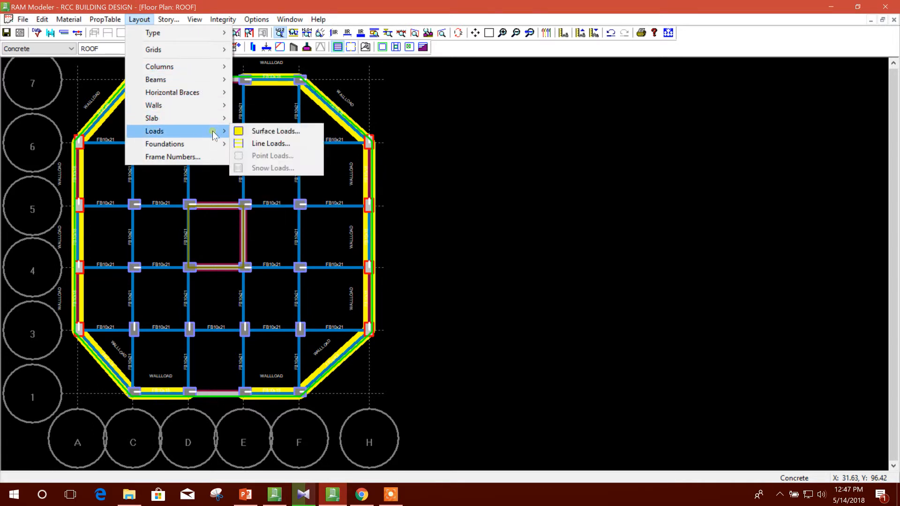
{"action": "left_click", "coordinate": [294, 130]}
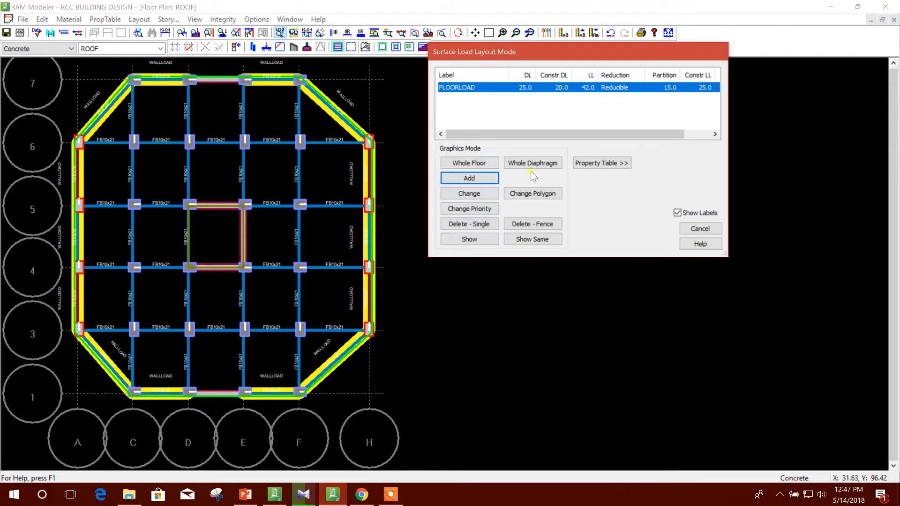
{"action": "left_click", "coordinate": [493, 195]}
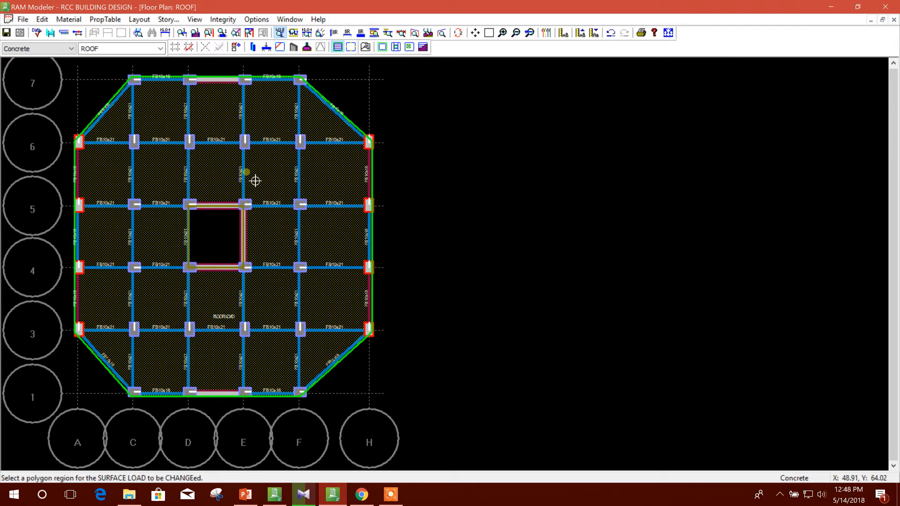
{"action": "left_click", "coordinate": [263, 177]}
{"action": "left_click", "coordinate": [328, 75]}
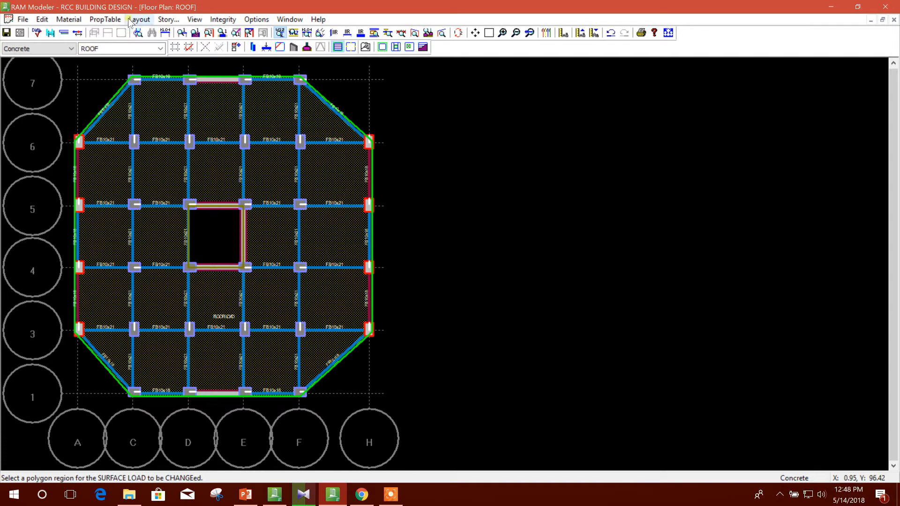
Define a surface load property labelled ROOFLOAD with Roof live load type, dead load 25 psf and construction dead load 20 psf.
{"action": "left_click", "coordinate": [120, 21]}
{"action": "mouse_move", "coordinate": [155, 75]}
{"action": "left_click", "coordinate": [225, 75]}
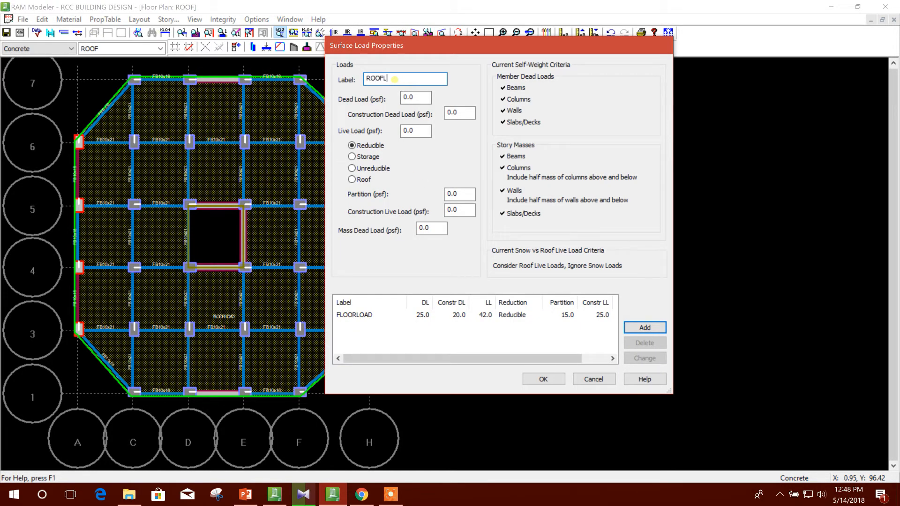
{"action": "left_click", "coordinate": [367, 182]}
{"action": "left_click_drag", "start_coordinate": [415, 98], "coordinate": [353, 99]}
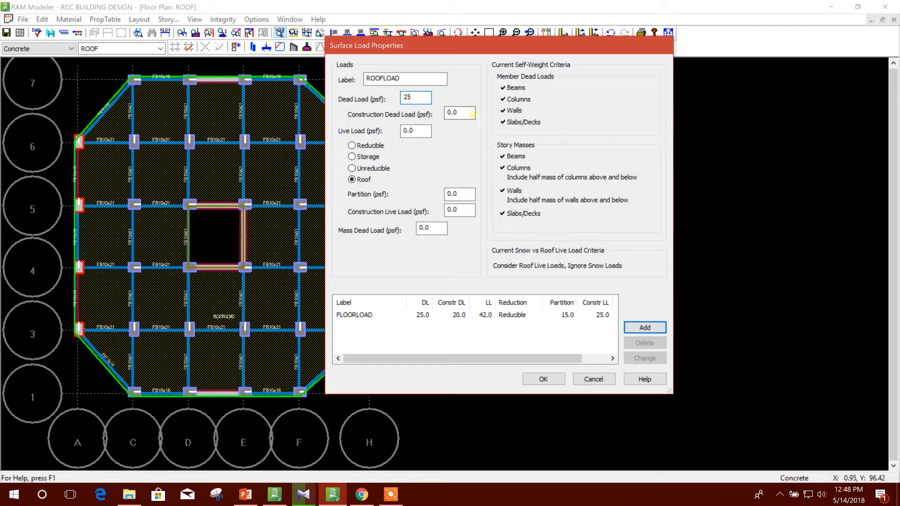
{"action": "left_click_drag", "start_coordinate": [472, 111], "coordinate": [328, 146]}
{"action": "type", "text": "203"}
{"action": "left_click", "coordinate": [418, 98]}
Set ROOFLOAD's live load to 60 psf and its construction live load and mass dead load to 25 psf, and add it to the property table.
{"action": "left_click_drag", "start_coordinate": [413, 131], "coordinate": [390, 136]}
{"action": "left_click", "coordinate": [465, 196]}
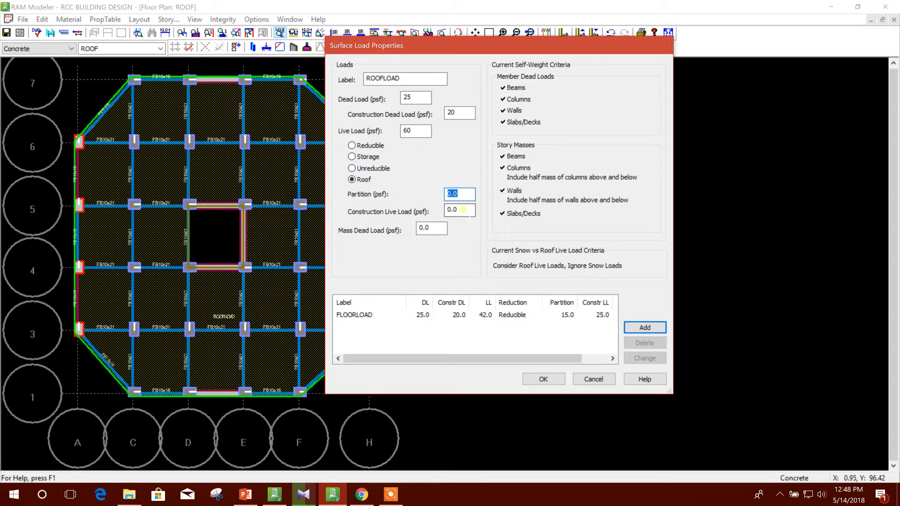
{"action": "left_click_drag", "start_coordinate": [463, 46], "coordinate": [475, 41]}
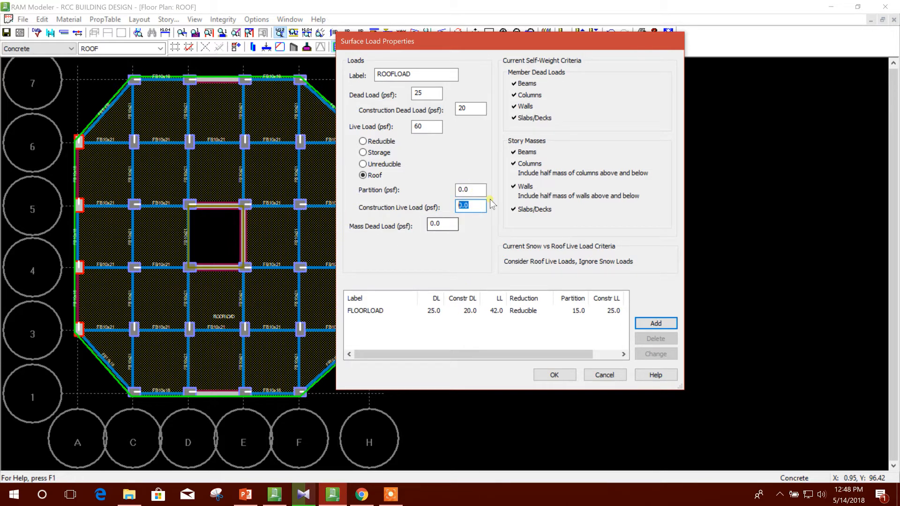
{"action": "key", "text": "Tab"}
{"action": "type", "text": "2"}
{"action": "left_click", "coordinate": [479, 190]}
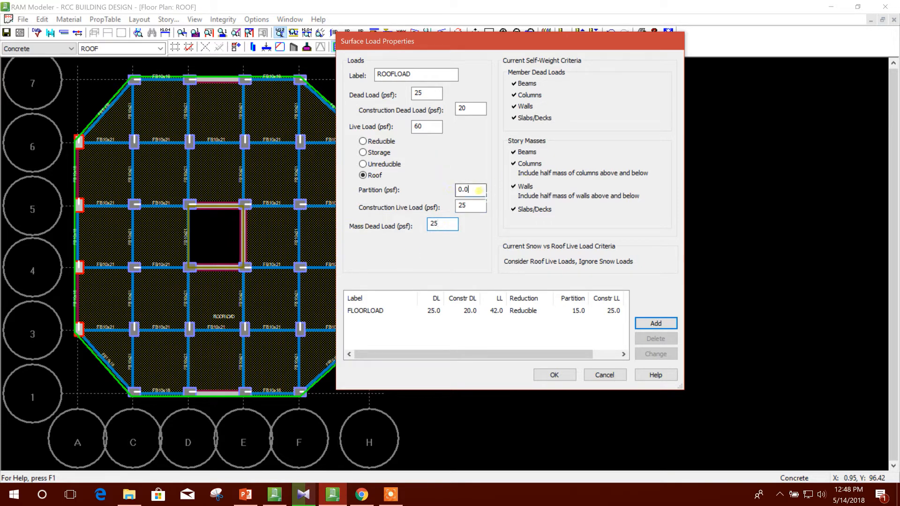
{"action": "left_click", "coordinate": [650, 323]}
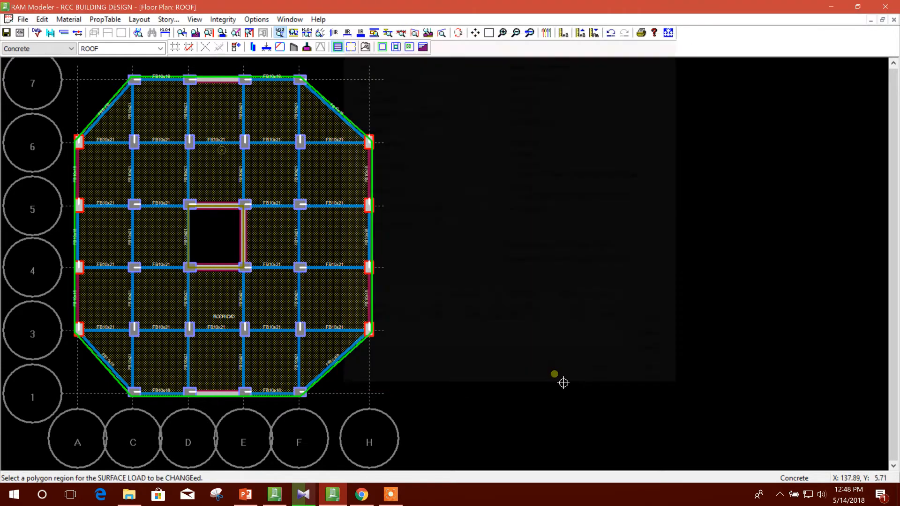
{"action": "left_click", "coordinate": [554, 375]}
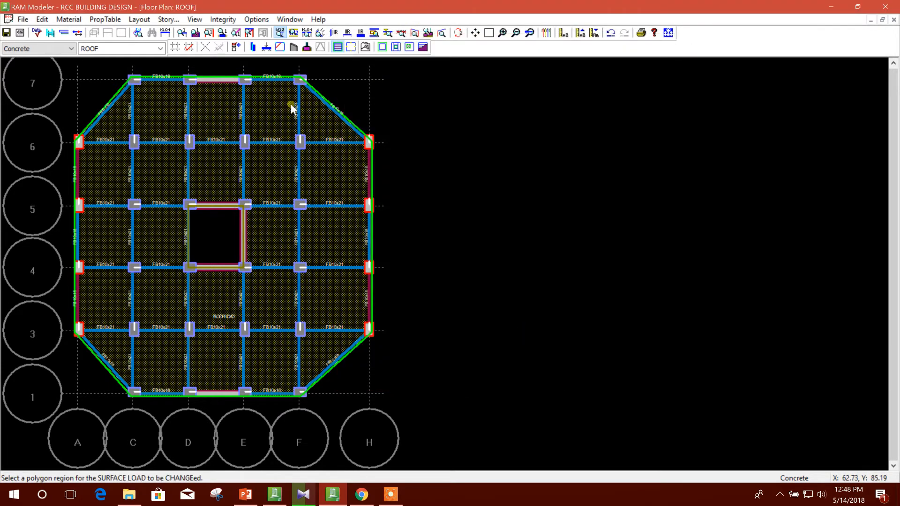
Change the surface load over the whole ROOF floor slab to ROOFLOAD.
{"action": "left_click", "coordinate": [276, 175]}
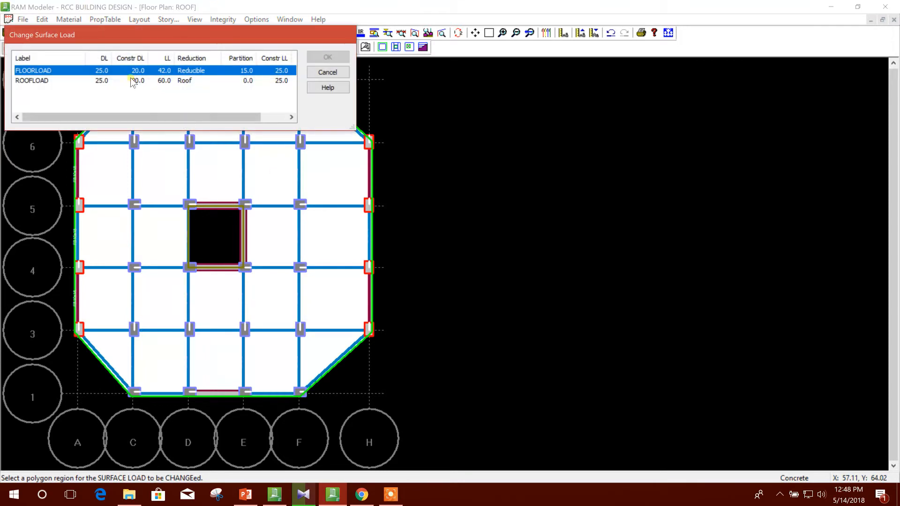
{"action": "left_click", "coordinate": [71, 80]}
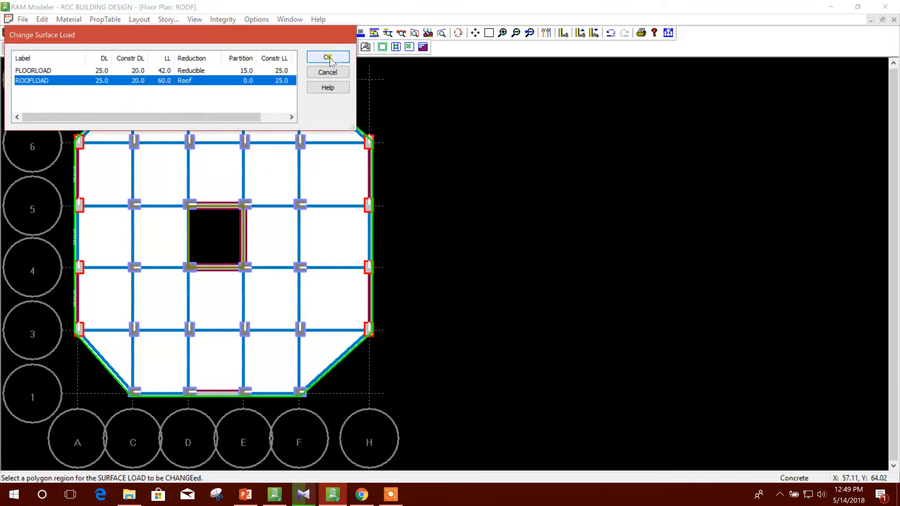
{"action": "left_click", "coordinate": [328, 58]}
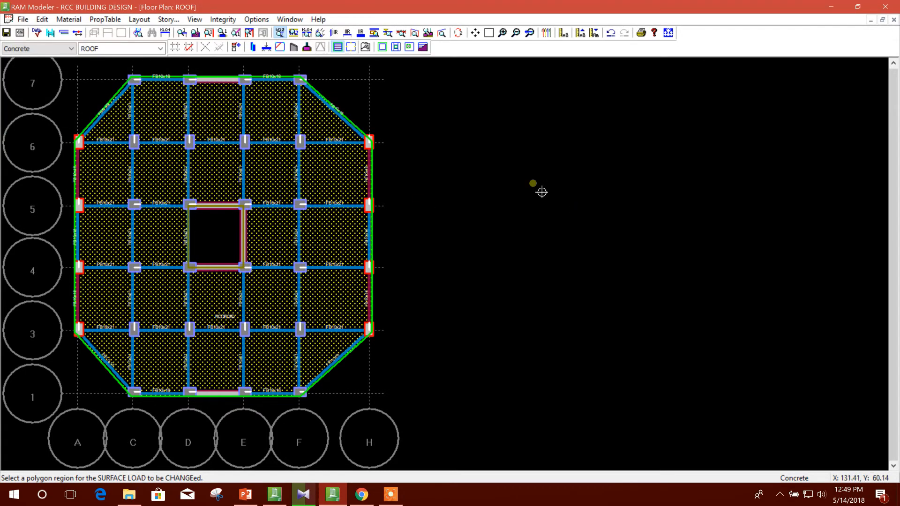
{"action": "key", "text": "Escape"}
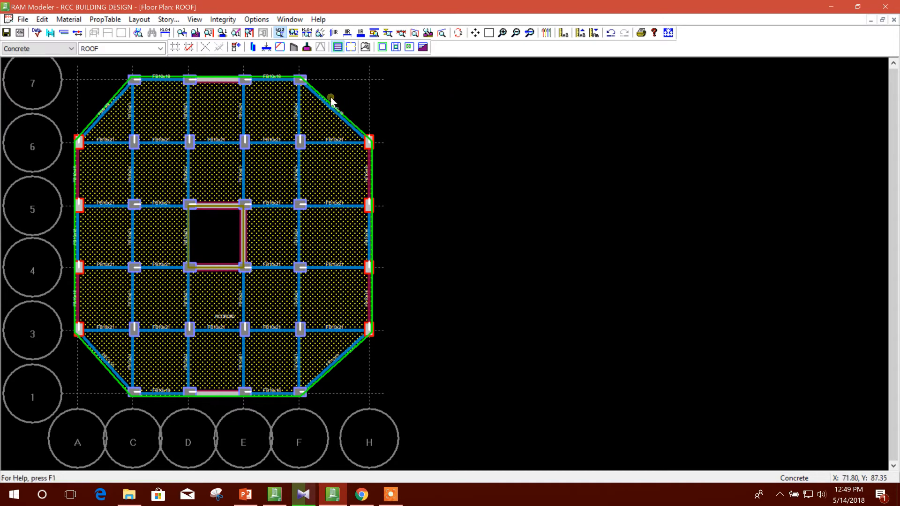
Start a line load property labelled PARAPET with a dead load of 0.2 k/ft.
{"action": "left_click", "coordinate": [105, 20]}
{"action": "mouse_move", "coordinate": [127, 76]}
{"action": "left_click", "coordinate": [227, 87]}
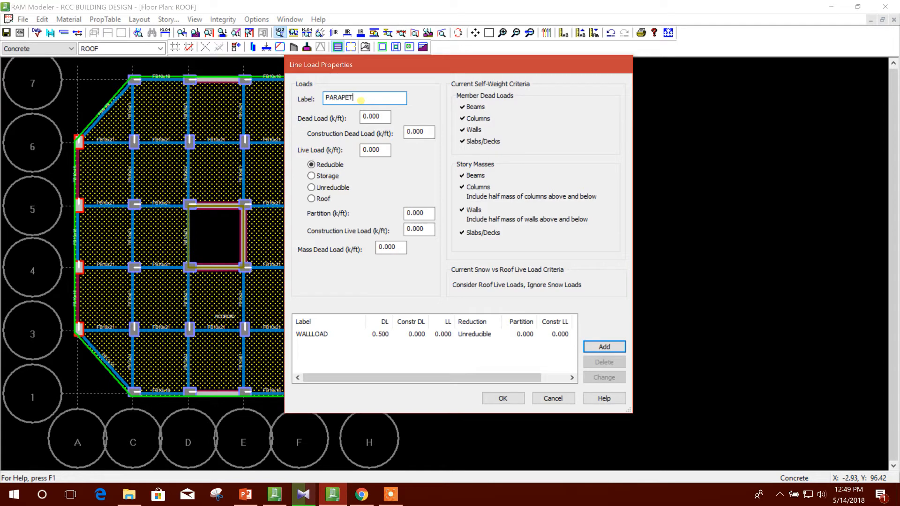
{"action": "double_click", "coordinate": [383, 120]}
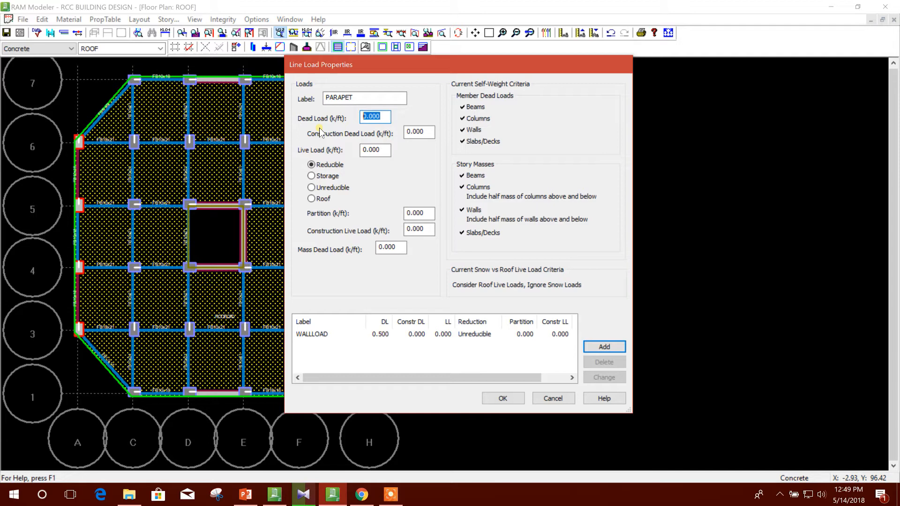
{"action": "type", "text": "0.2"}
{"action": "double_click", "coordinate": [411, 132]}
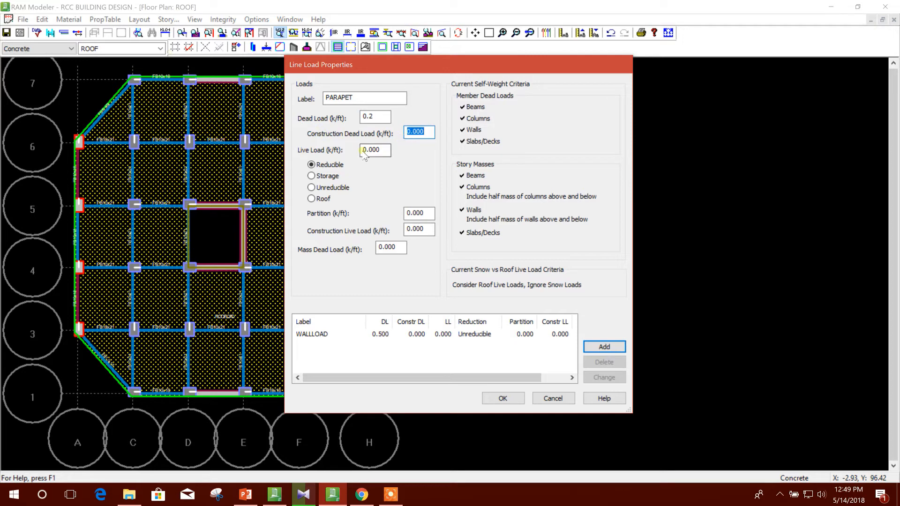
Set PARAPET's live load type to Unreducible and its mass dead load to 0.2 k/ft, and add it to the line load property table.
{"action": "left_click", "coordinate": [312, 199]}
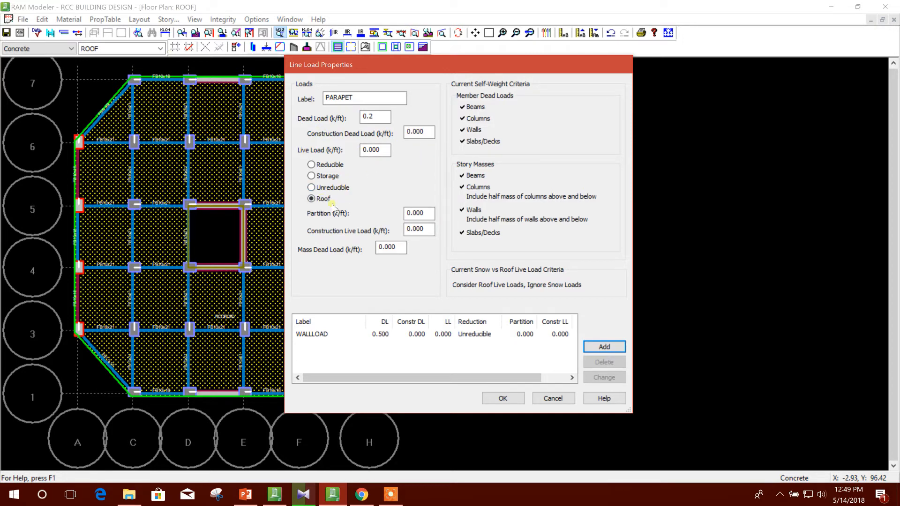
{"action": "left_click", "coordinate": [326, 165]}
{"action": "left_click", "coordinate": [330, 188]}
{"action": "left_click", "coordinate": [423, 213]}
{"action": "double_click", "coordinate": [424, 213]}
{"action": "double_click", "coordinate": [424, 228]}
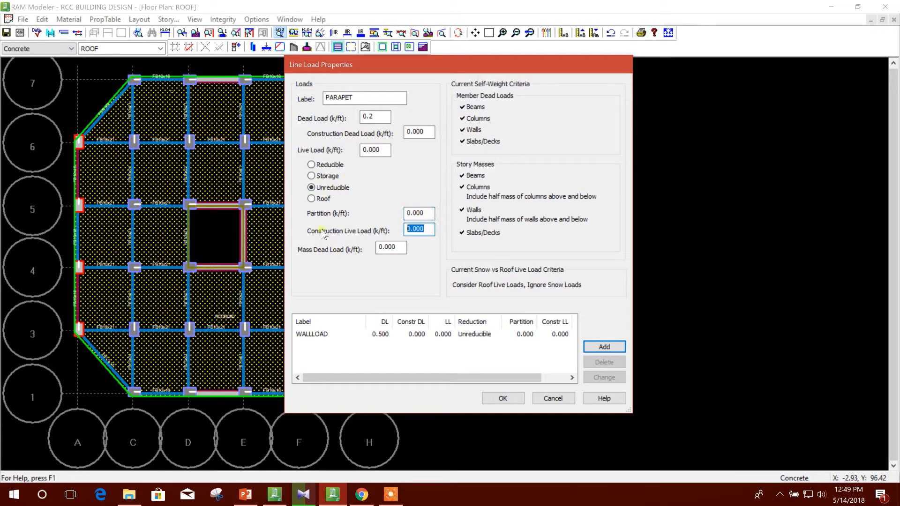
{"action": "double_click", "coordinate": [396, 249]}
{"action": "type", "text": "0.2"}
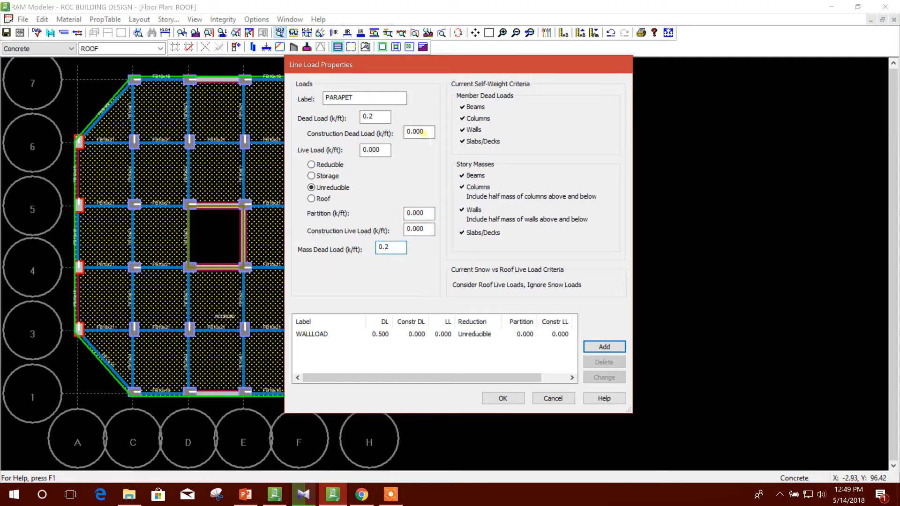
{"action": "left_click", "coordinate": [604, 347]}
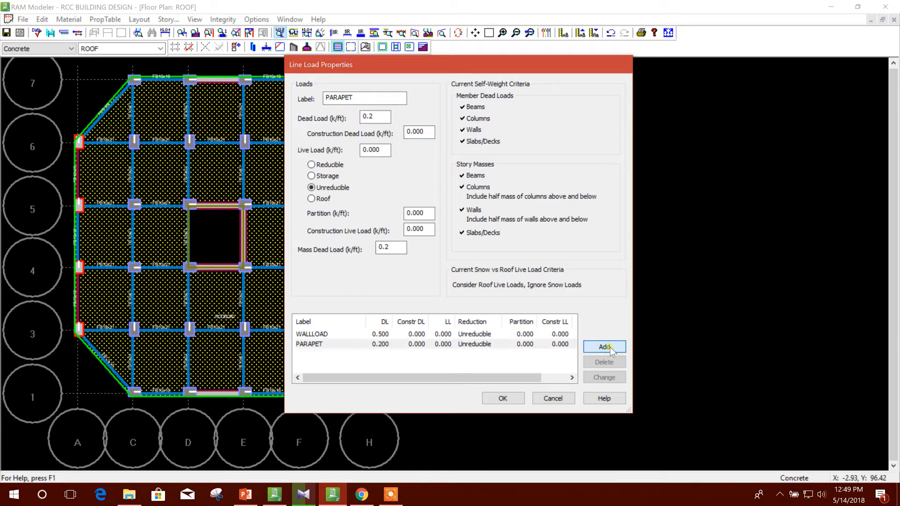
{"action": "left_click", "coordinate": [516, 398]}
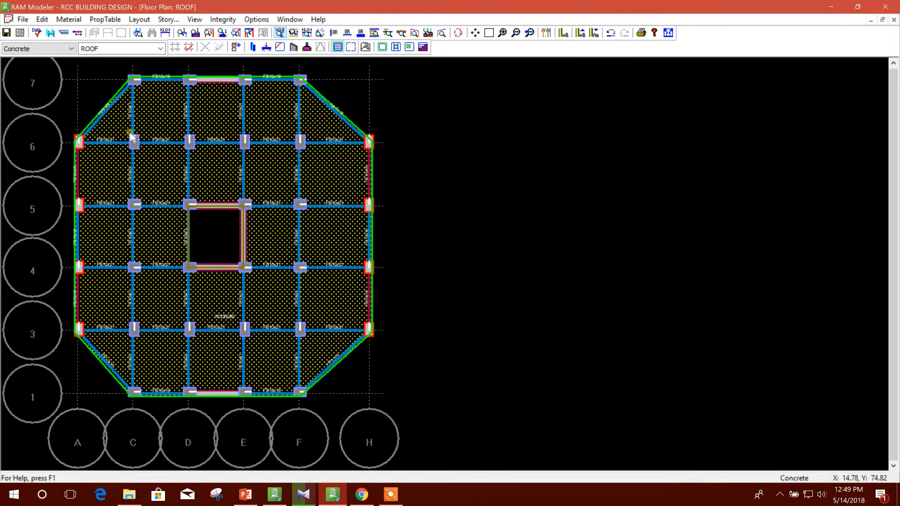
Change the line load on the diagonal edge beam between F-7 and H-6 to PARAPET.
{"action": "left_click", "coordinate": [139, 19]}
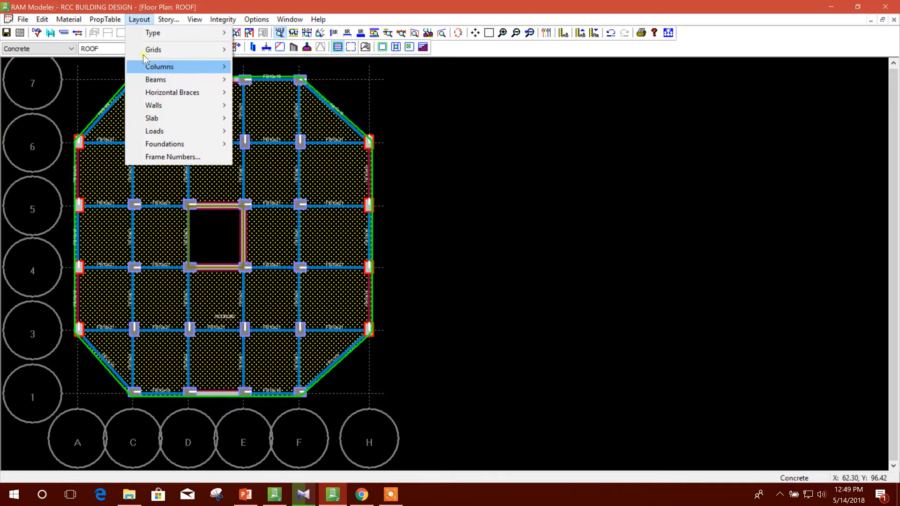
{"action": "mouse_move", "coordinate": [177, 130]}
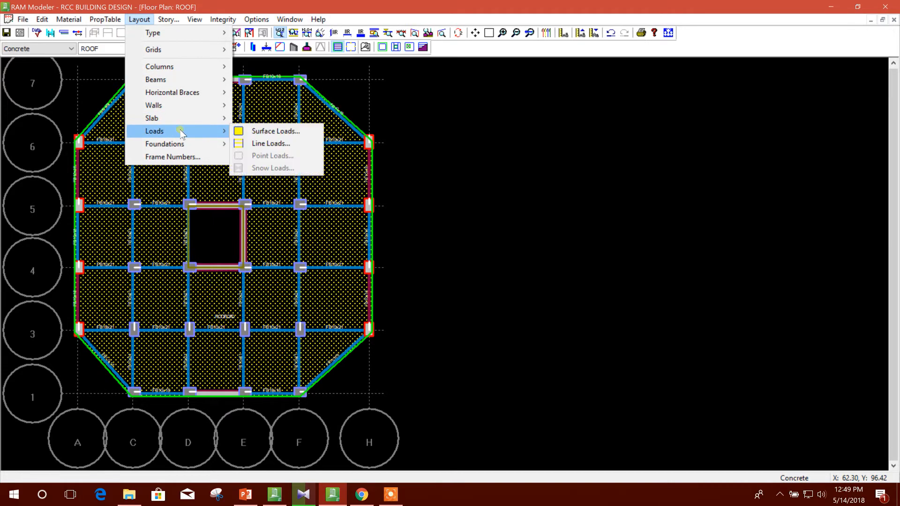
{"action": "left_click", "coordinate": [253, 143]}
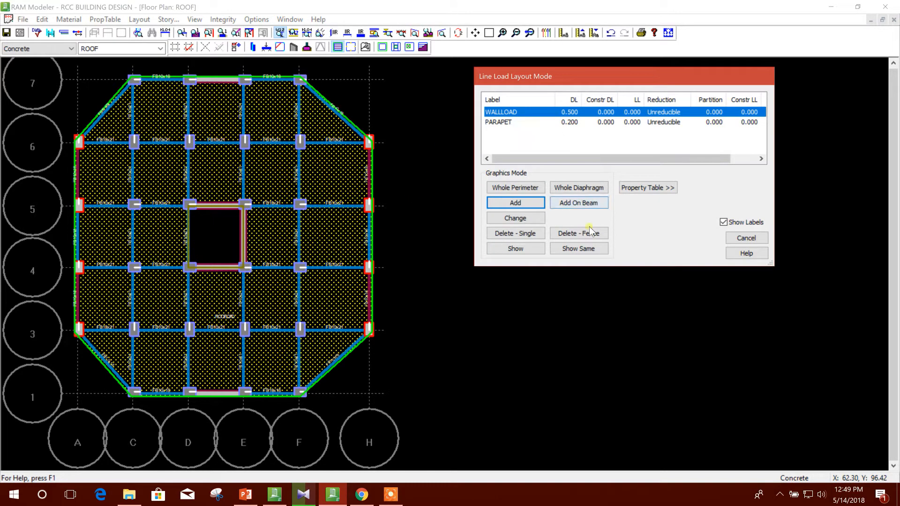
{"action": "left_click", "coordinate": [534, 223]}
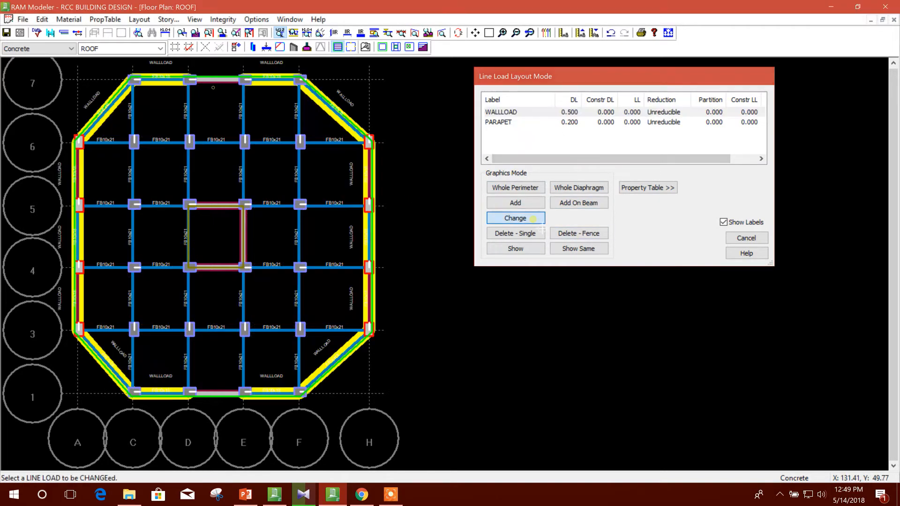
{"action": "left_click", "coordinate": [326, 108]}
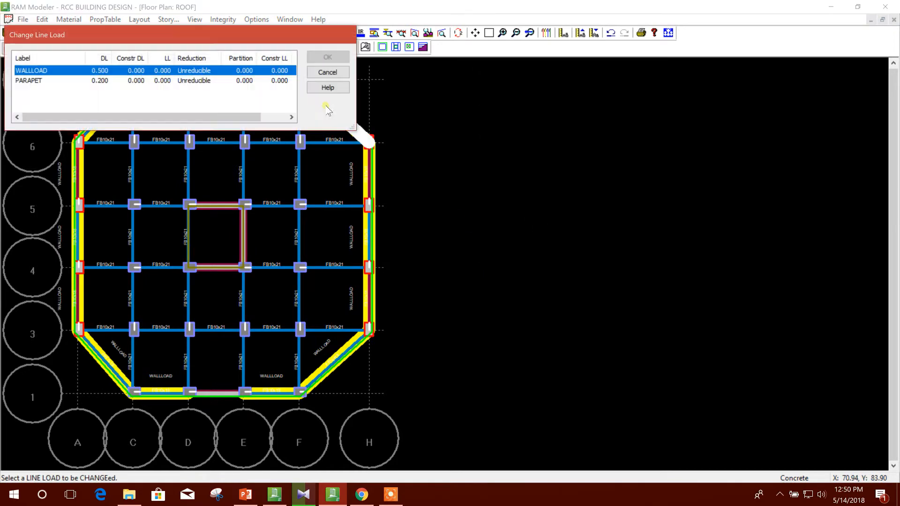
{"action": "left_click", "coordinate": [170, 80]}
{"action": "left_click_drag", "start_coordinate": [188, 35], "coordinate": [679, 84]}
{"action": "left_click", "coordinate": [819, 107]}
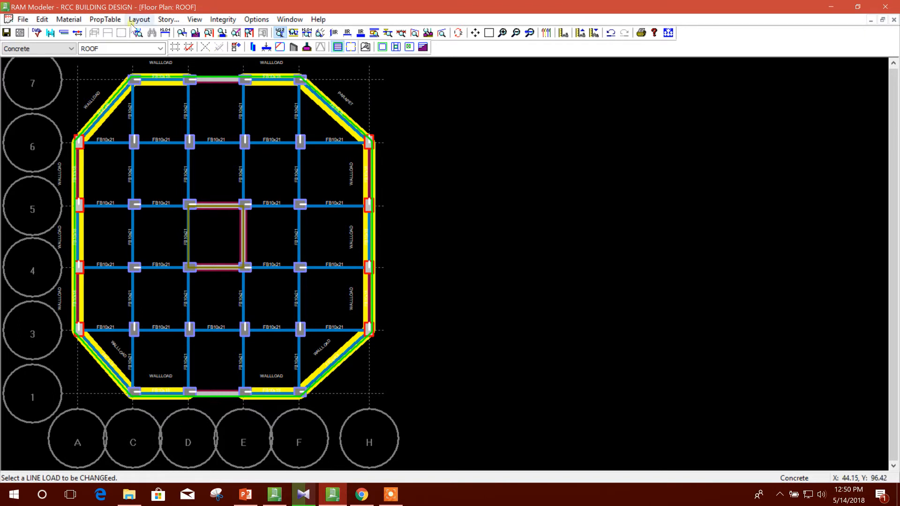
Delete all line loads around the ROOF perimeter using fenced areas.
{"action": "left_click", "coordinate": [149, 22]}
{"action": "mouse_move", "coordinate": [173, 131]}
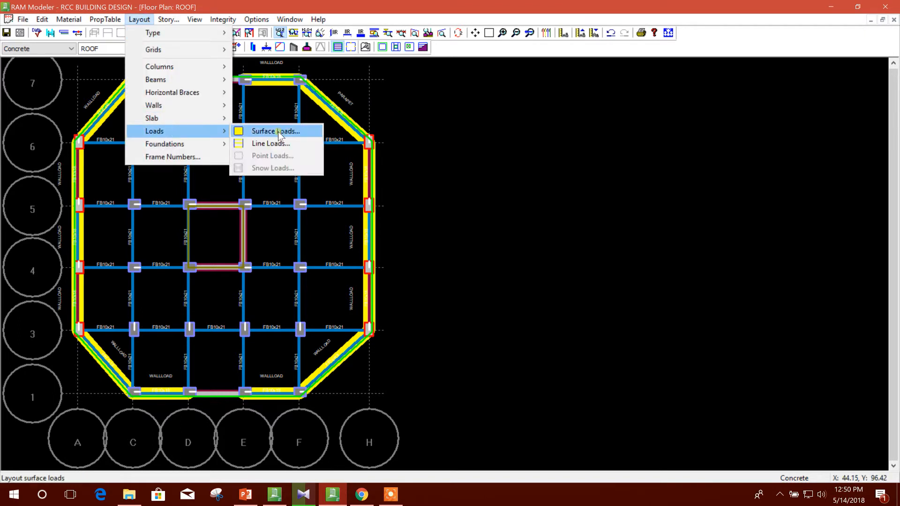
{"action": "left_click", "coordinate": [280, 144]}
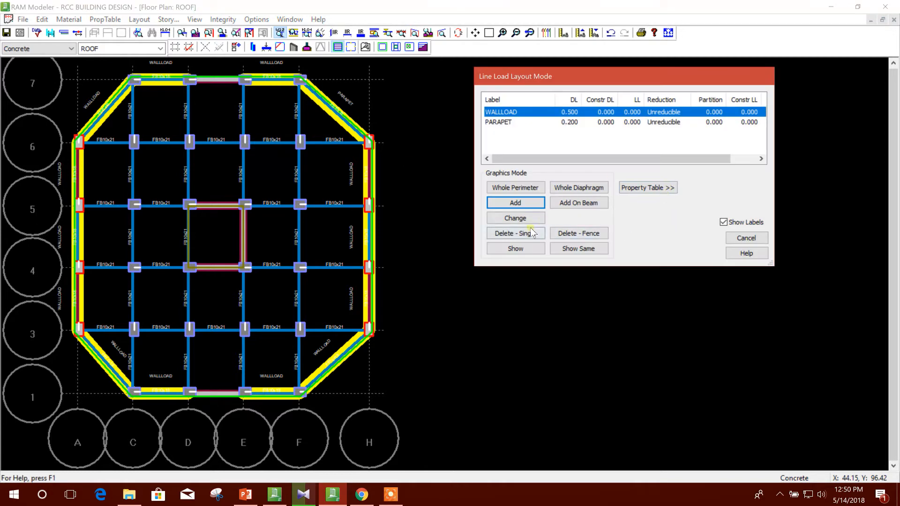
{"action": "left_click", "coordinate": [579, 234]}
{"action": "left_click_drag", "start_coordinate": [276, 73], "coordinate": [454, 396]}
{"action": "left_click_drag", "start_coordinate": [76, 348], "coordinate": [382, 426]}
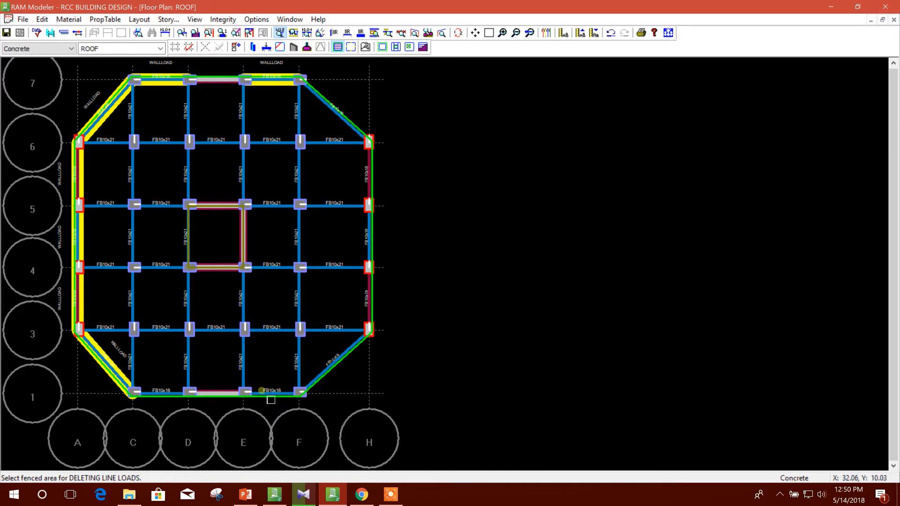
{"action": "left_click_drag", "start_coordinate": [31, 74], "coordinate": [218, 441]}
{"action": "left_click_drag", "start_coordinate": [81, 71], "coordinate": [378, 120]}
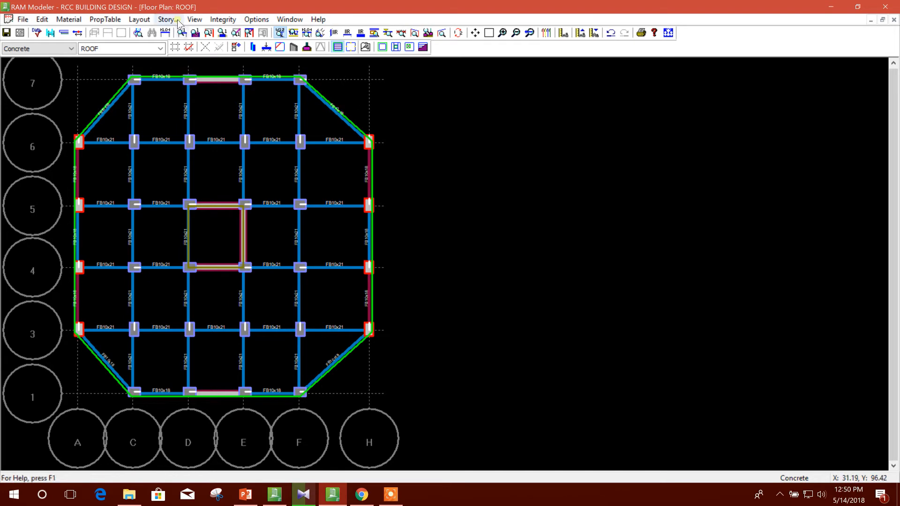
Add the PARAPET line load to the grid 7 edge beams C–D and E–F and to the diagonal beams A-6 to C-7 and F-7 to H-6.
{"action": "left_click", "coordinate": [140, 19]}
{"action": "mouse_move", "coordinate": [159, 131]}
{"action": "left_click", "coordinate": [263, 142]}
{"action": "left_click", "coordinate": [506, 121]}
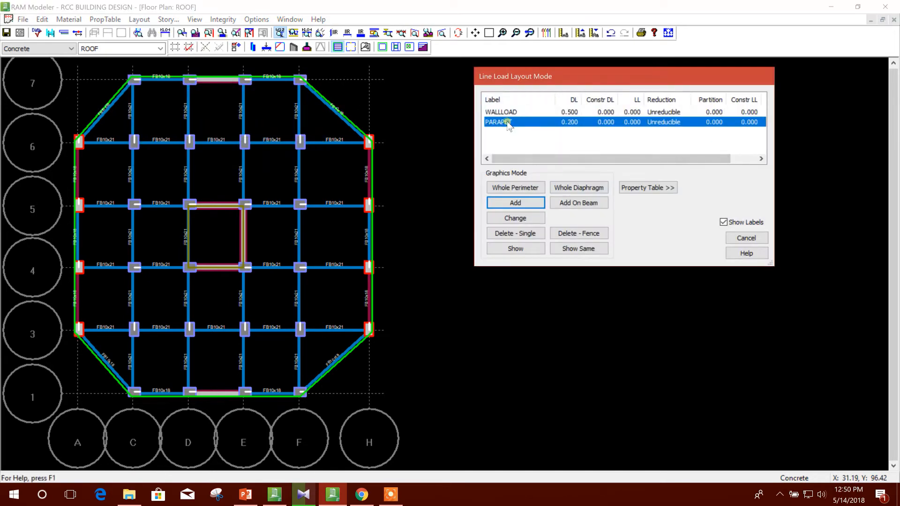
{"action": "left_click", "coordinate": [533, 203]}
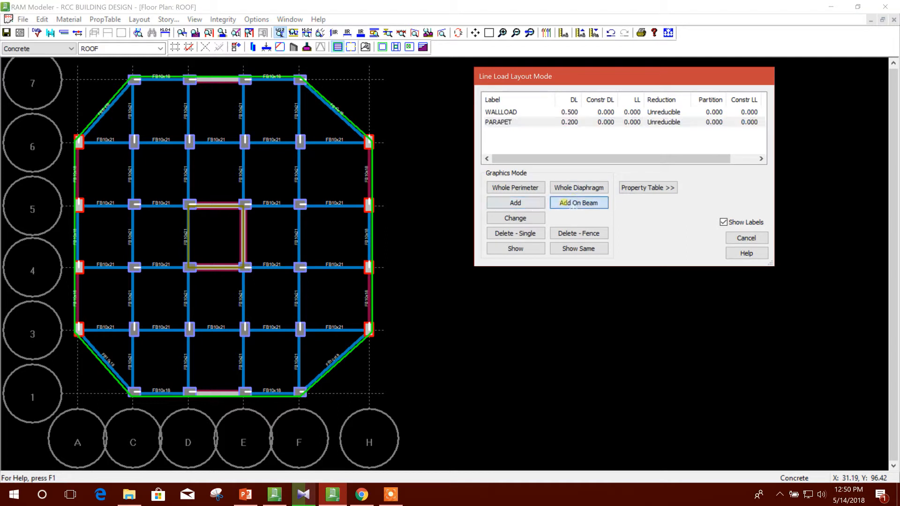
{"action": "left_click", "coordinate": [117, 117]}
{"action": "left_click", "coordinate": [170, 91]}
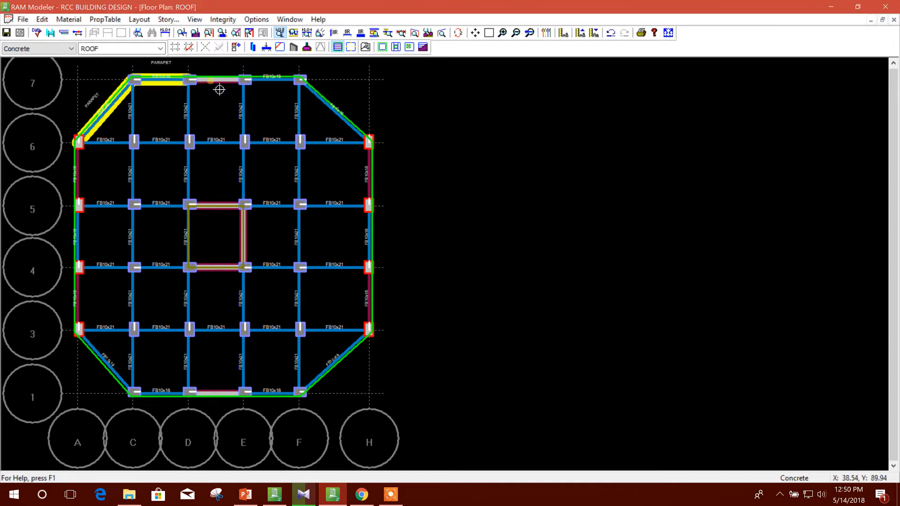
{"action": "left_click", "coordinate": [272, 89]}
{"action": "left_click", "coordinate": [336, 111]}
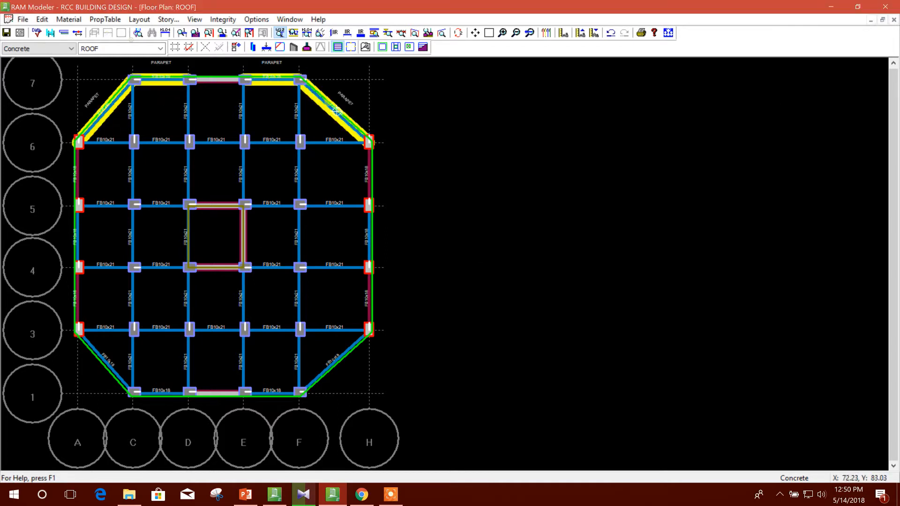
Add the PARAPET line load to the edge beams along grids H, 1 and A and their two connecting diagonals, and save the model.
{"action": "left_click", "coordinate": [374, 180]}
{"action": "left_click", "coordinate": [375, 239]}
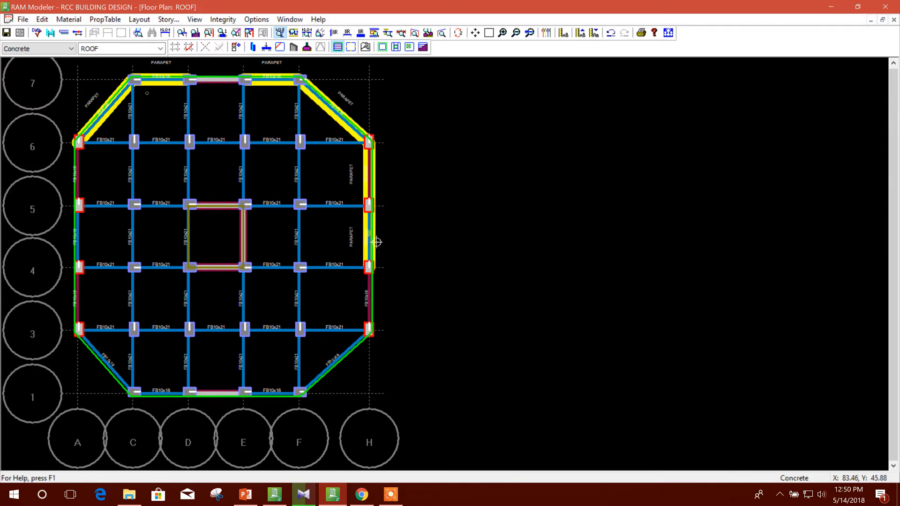
{"action": "left_click", "coordinate": [378, 302]}
{"action": "left_click", "coordinate": [353, 362]}
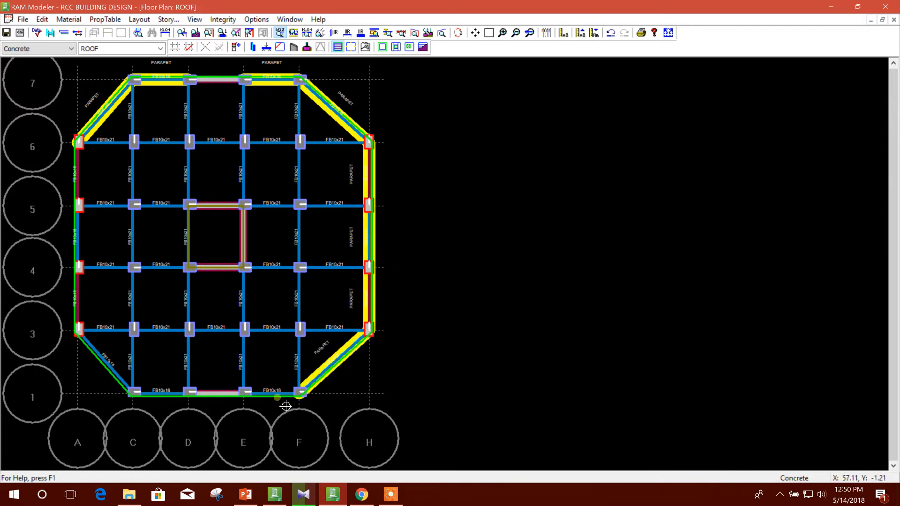
{"action": "left_click", "coordinate": [260, 398]}
{"action": "left_click", "coordinate": [170, 399]}
{"action": "left_click", "coordinate": [122, 382]}
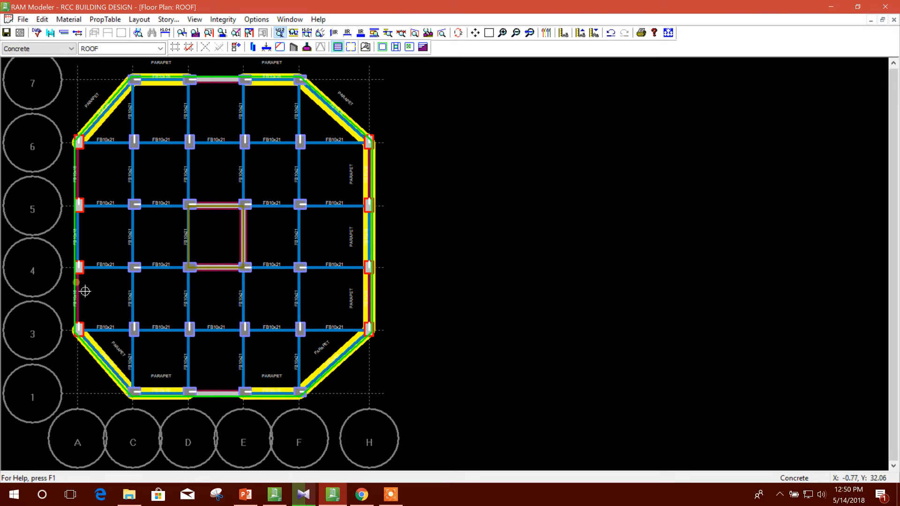
{"action": "left_click", "coordinate": [84, 296]}
{"action": "left_click", "coordinate": [88, 224]}
{"action": "left_click", "coordinate": [88, 193]}
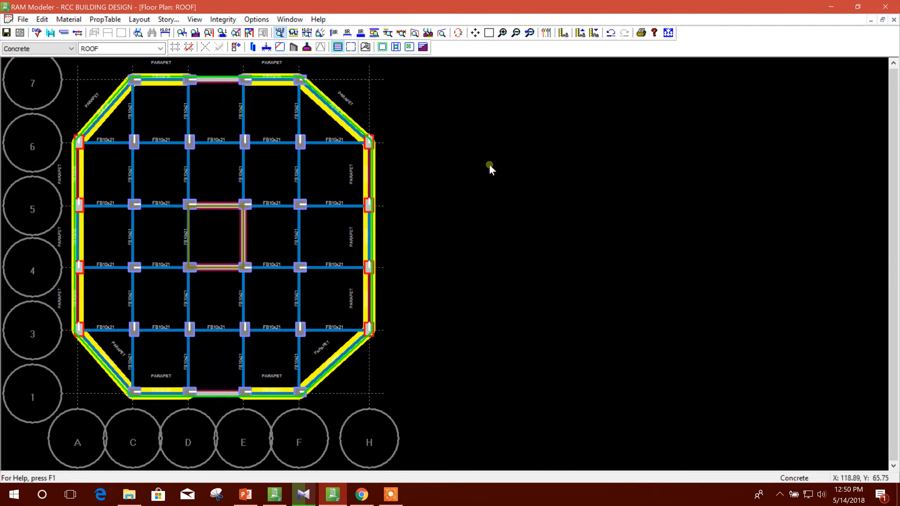
{"action": "left_click", "coordinate": [7, 32]}
Create a floor type named 1ST and make it the current layout.
{"action": "left_click", "coordinate": [160, 48]}
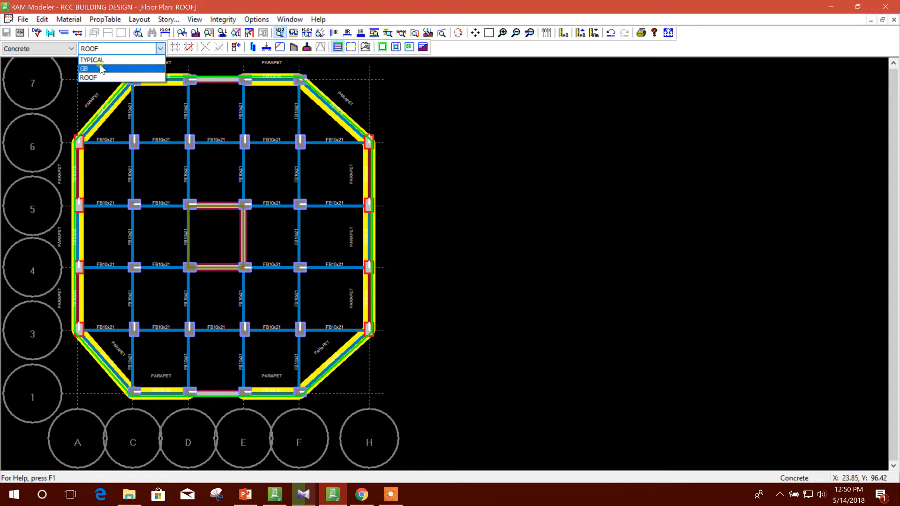
{"action": "left_click", "coordinate": [247, 7]}
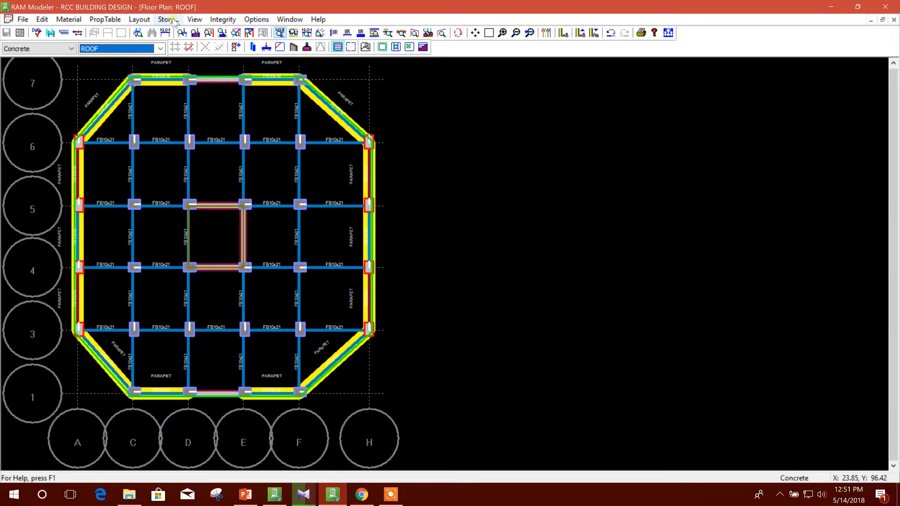
{"action": "left_click", "coordinate": [139, 19]}
{"action": "mouse_move", "coordinate": [151, 32]}
{"action": "left_click", "coordinate": [261, 32]}
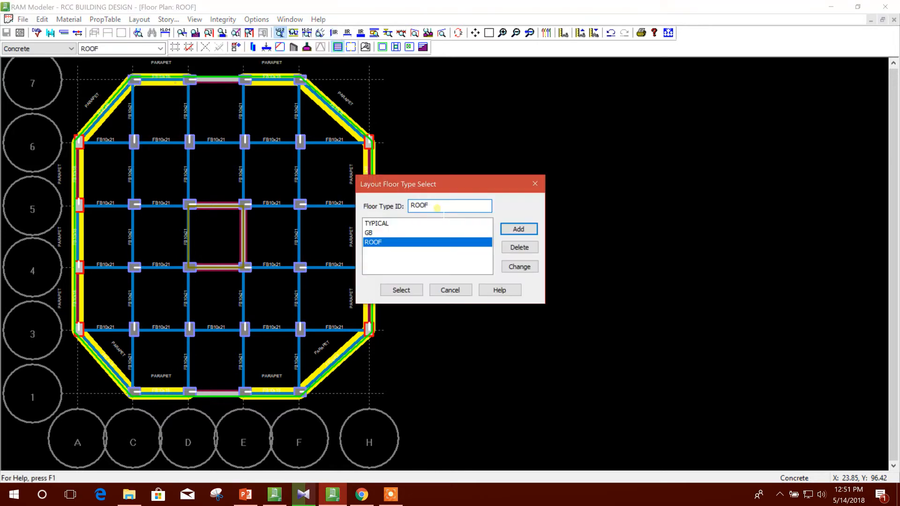
{"action": "type", "text": "1ST"}
{"action": "left_click", "coordinate": [519, 229]}
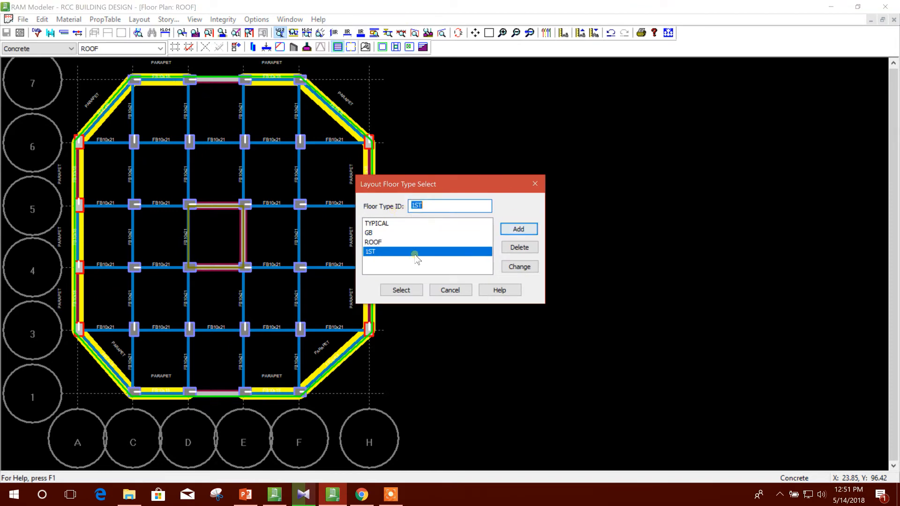
{"action": "left_click", "coordinate": [408, 290]}
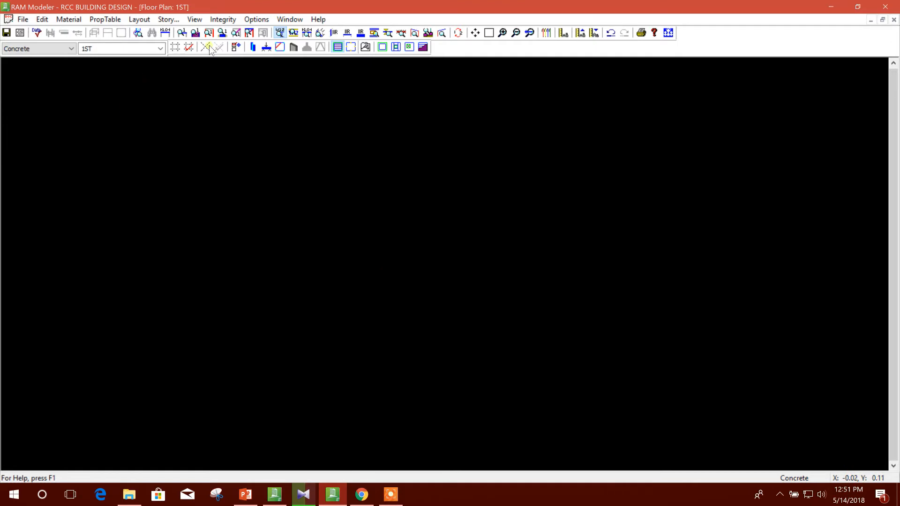
Copy all items from the TYPICAL floor type to 1ST.
{"action": "left_click", "coordinate": [143, 20]}
{"action": "mouse_move", "coordinate": [153, 32]}
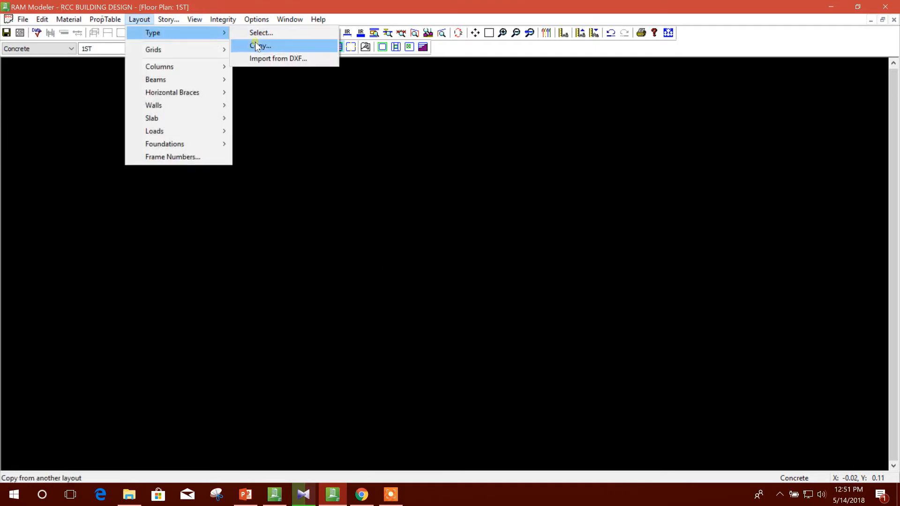
{"action": "left_click", "coordinate": [258, 45]}
{"action": "left_click", "coordinate": [336, 233]}
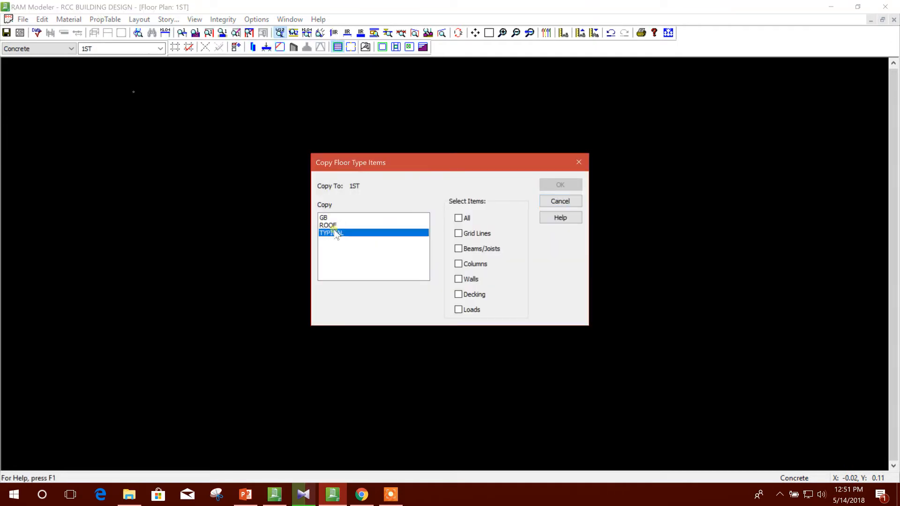
{"action": "left_click", "coordinate": [459, 218]}
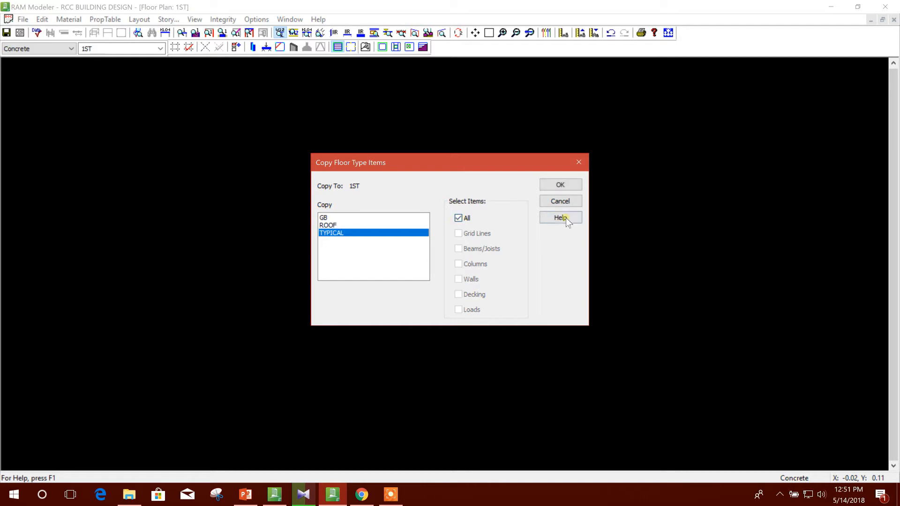
{"action": "left_click", "coordinate": [560, 185]}
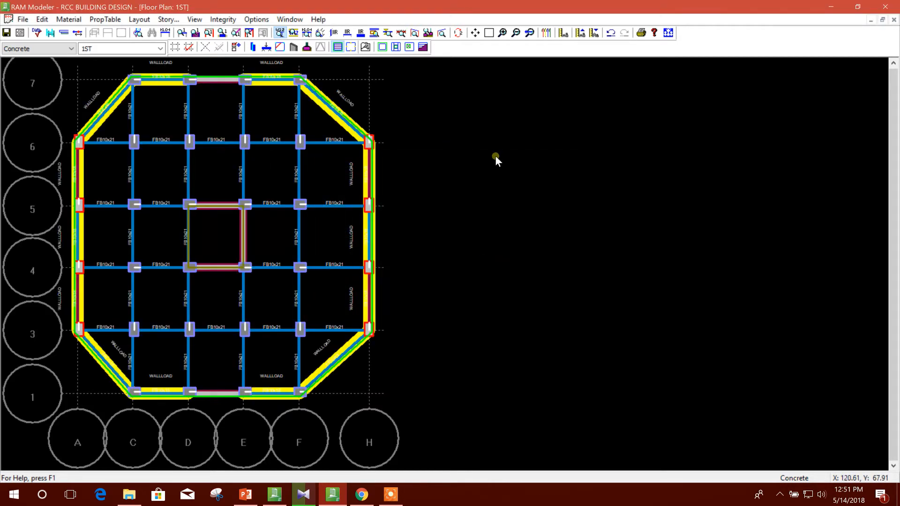
Add story GB as level 1 in the story data, with floor type GB, a 6 ft floor-to-floor height and no splice.
{"action": "left_click", "coordinate": [168, 19]}
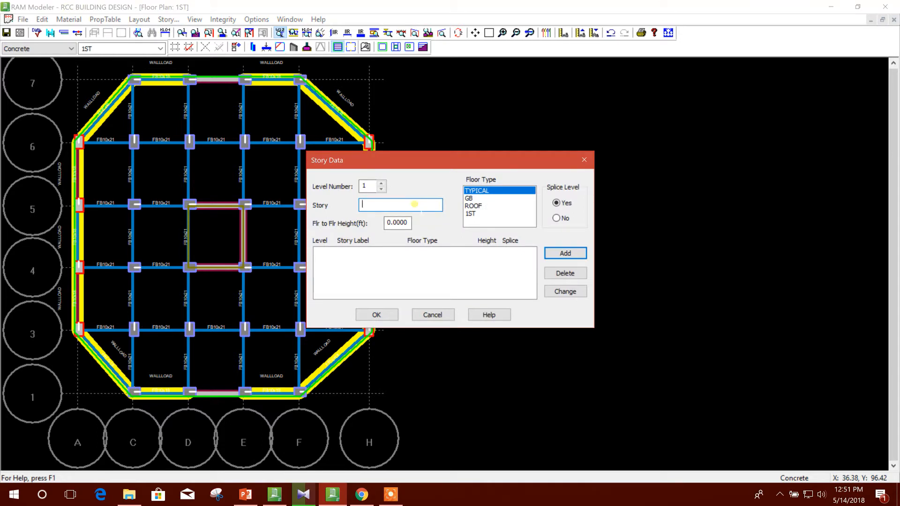
{"action": "left_click", "coordinate": [471, 198]}
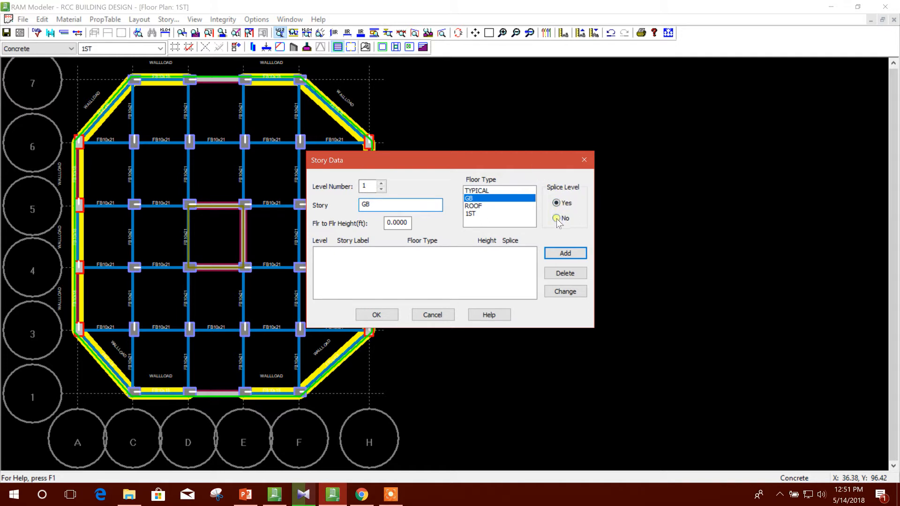
{"action": "left_click_drag", "start_coordinate": [512, 164], "coordinate": [516, 157]}
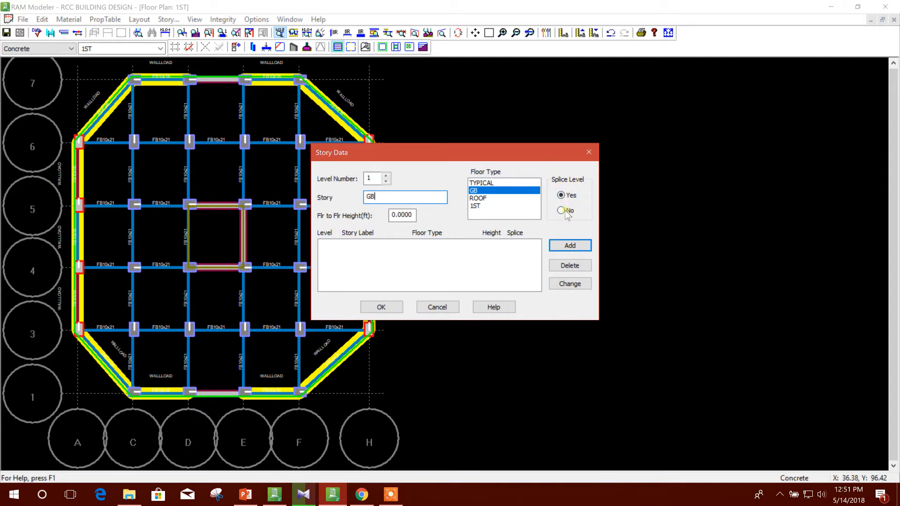
{"action": "left_click", "coordinate": [565, 246]}
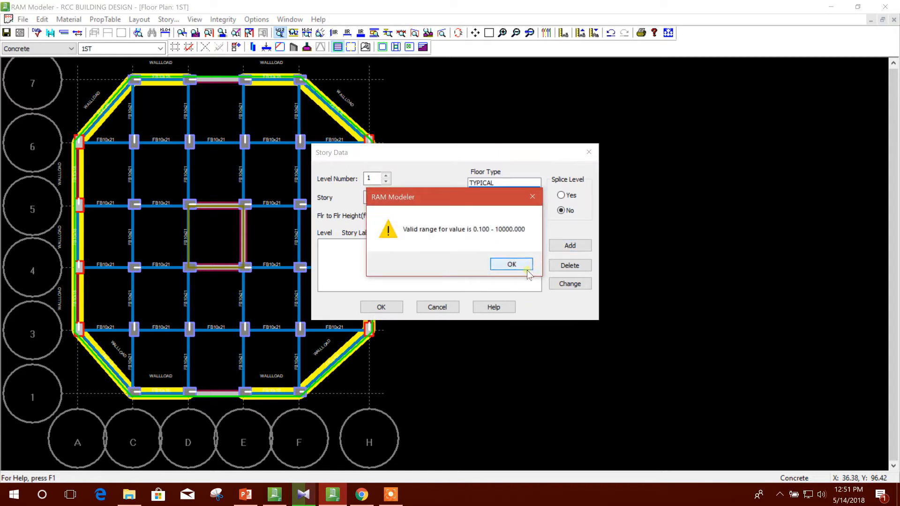
{"action": "left_click", "coordinate": [532, 198]}
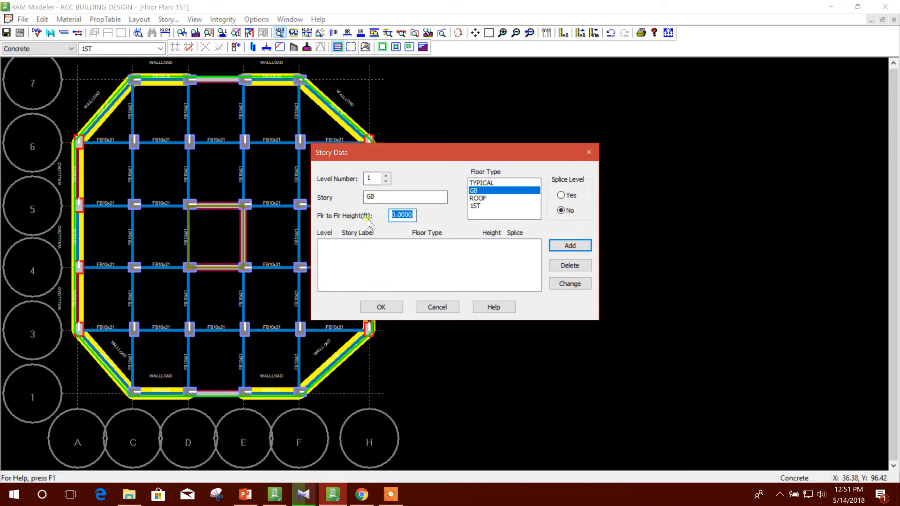
{"action": "type", "text": "6"}
{"action": "left_click", "coordinate": [569, 246]}
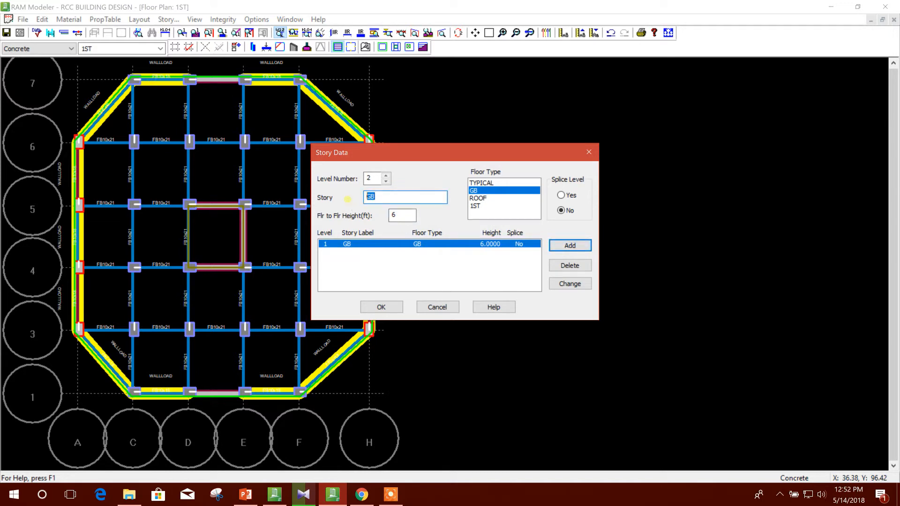
Add story 1ST as level 2 with floor type 1ST and set its floor-to-floor height to 12 ft.
{"action": "left_click", "coordinate": [483, 206]}
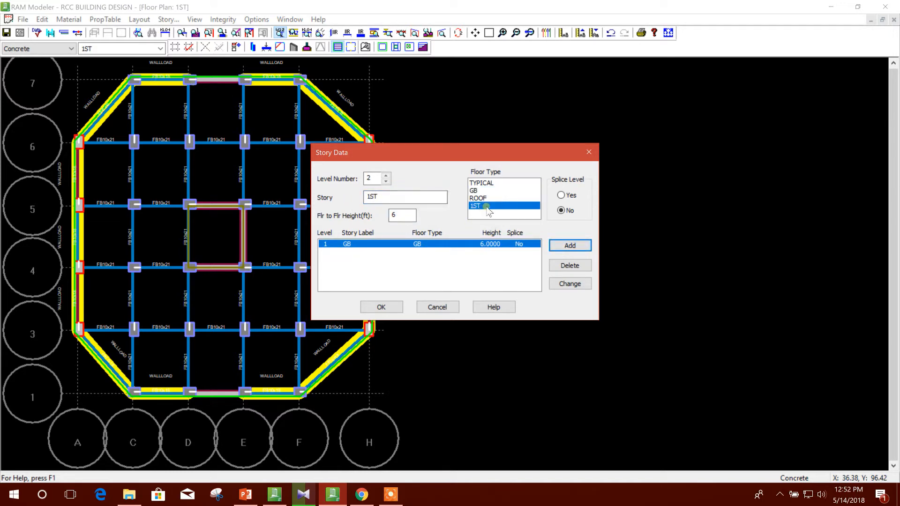
{"action": "left_click", "coordinate": [564, 247]}
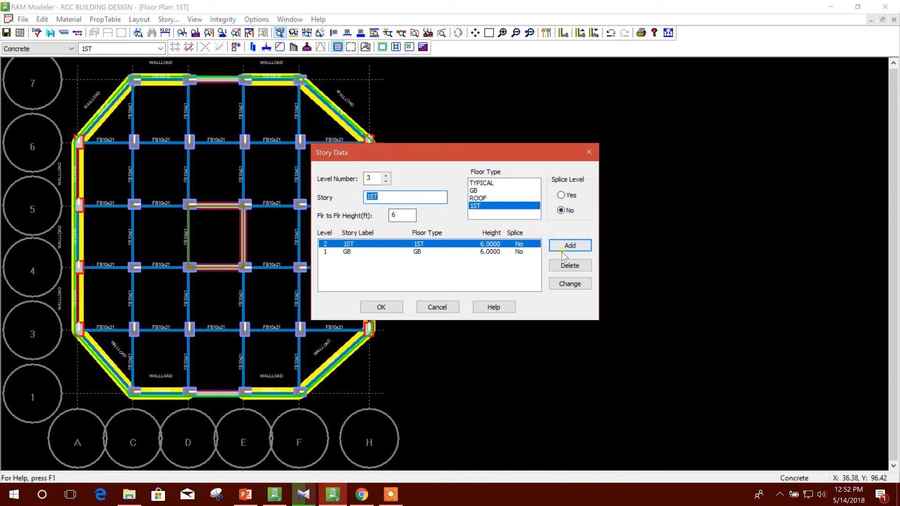
{"action": "key", "text": "Tab"}
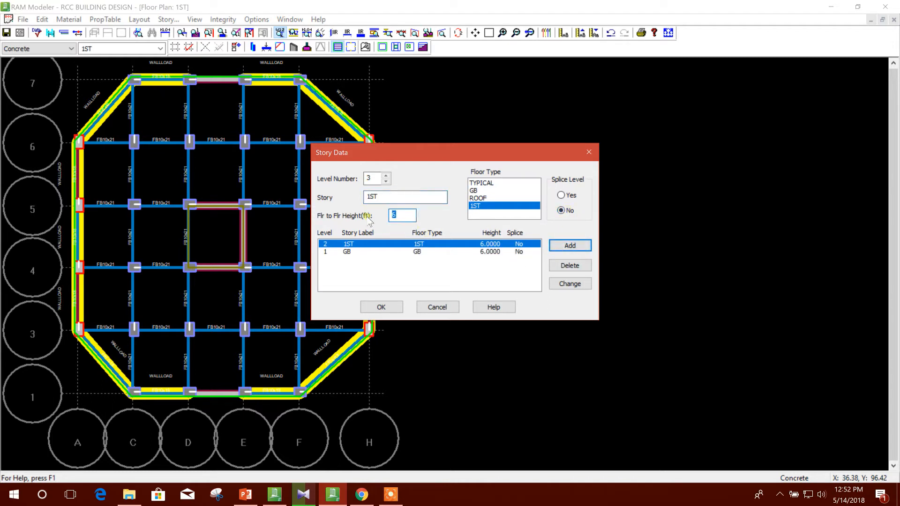
{"action": "left_click", "coordinate": [386, 181]}
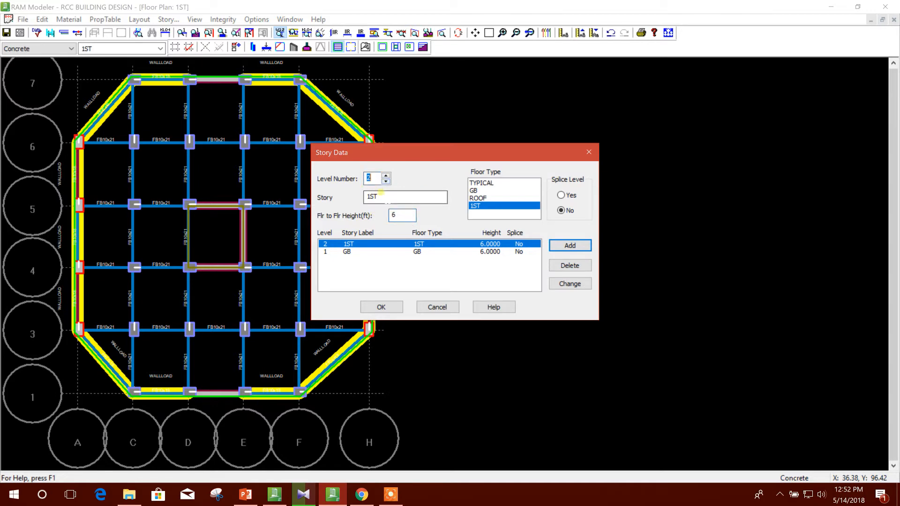
{"action": "double_click", "coordinate": [397, 215]}
{"action": "type", "text": "12"}
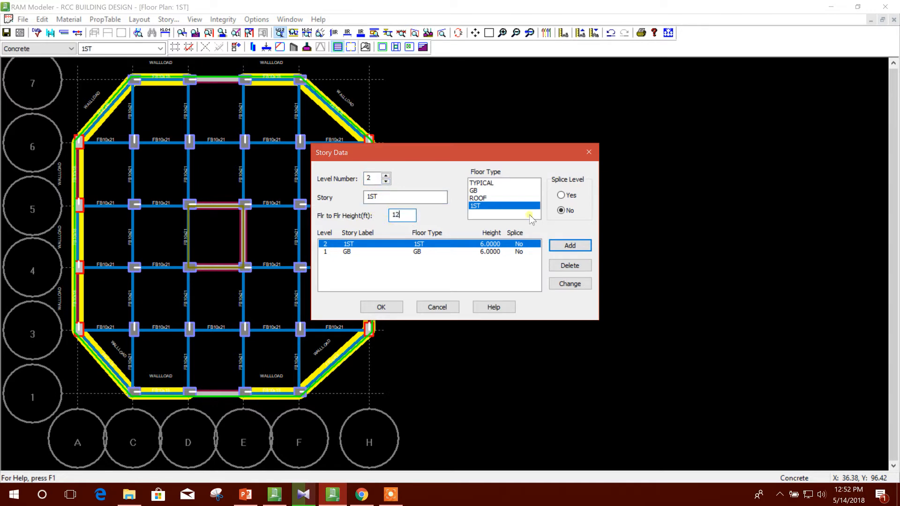
{"action": "left_click", "coordinate": [570, 284]}
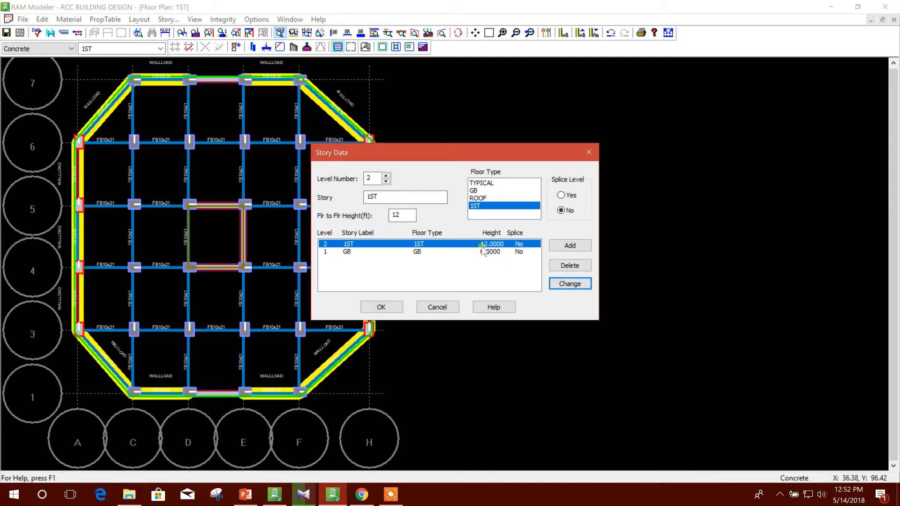
Add story 2ND as level 3 with floor type TYPICAL and an 11 ft floor-to-floor height.
{"action": "left_click", "coordinate": [382, 197]}
{"action": "left_click", "coordinate": [386, 176]}
{"action": "key", "text": "Tab"}
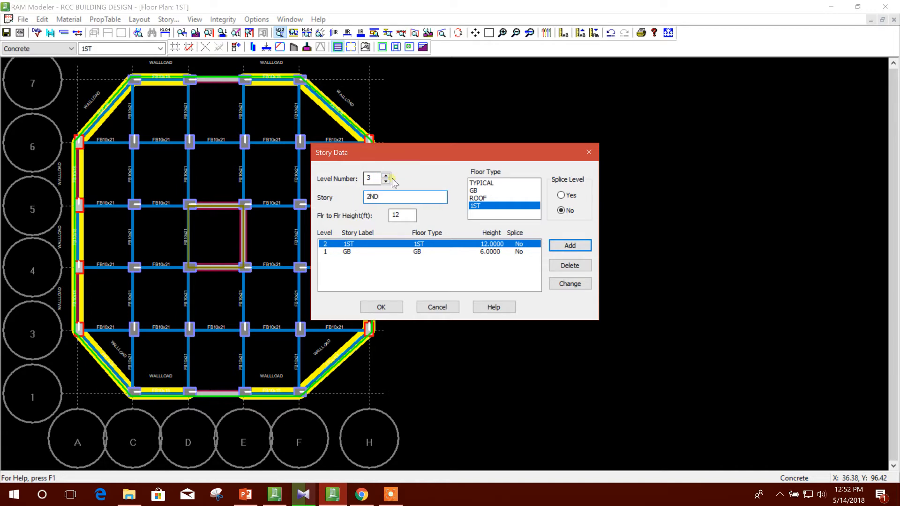
{"action": "left_click", "coordinate": [487, 183]}
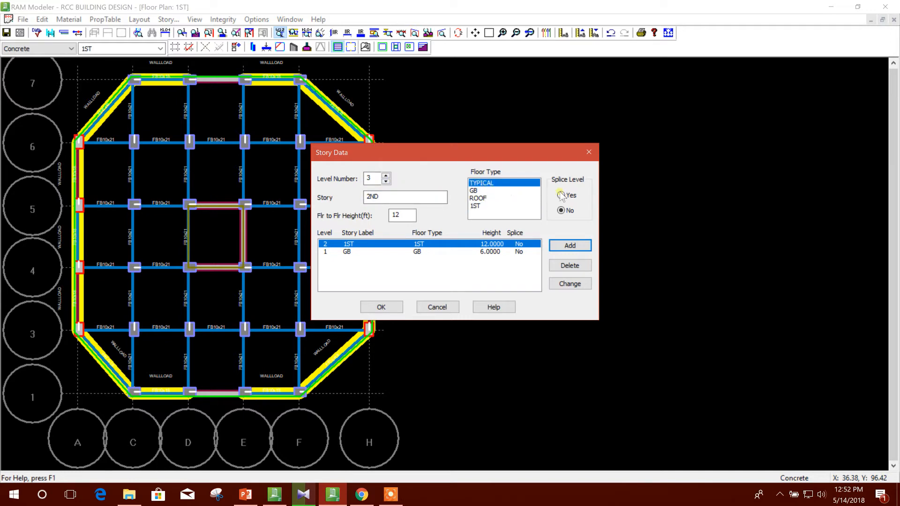
{"action": "left_click_drag", "start_coordinate": [409, 215], "coordinate": [397, 215]}
{"action": "type", "text": "11"}
{"action": "left_click", "coordinate": [570, 245]}
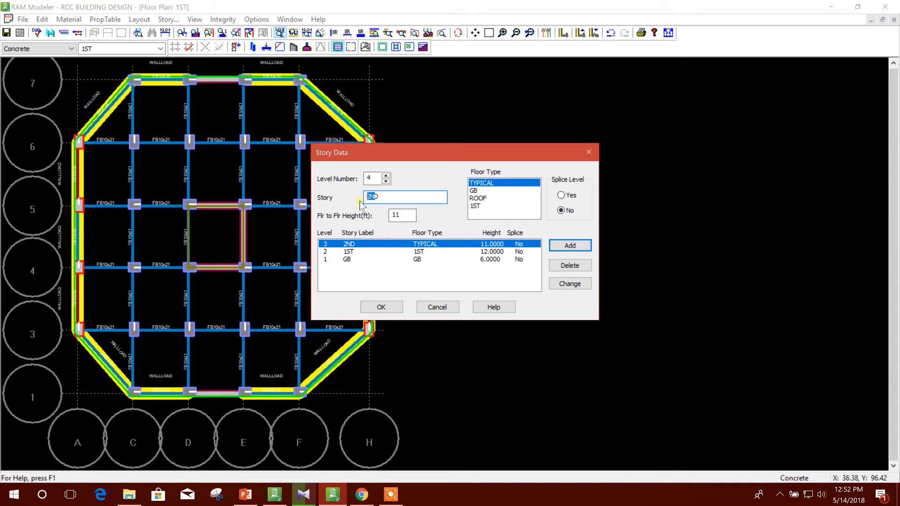
Add stories 3RD and 4TH as levels 4 and 5 with floor type TYPICAL and 11 ft height.
{"action": "type", "text": "3RD"}
{"action": "left_click", "coordinate": [566, 247]}
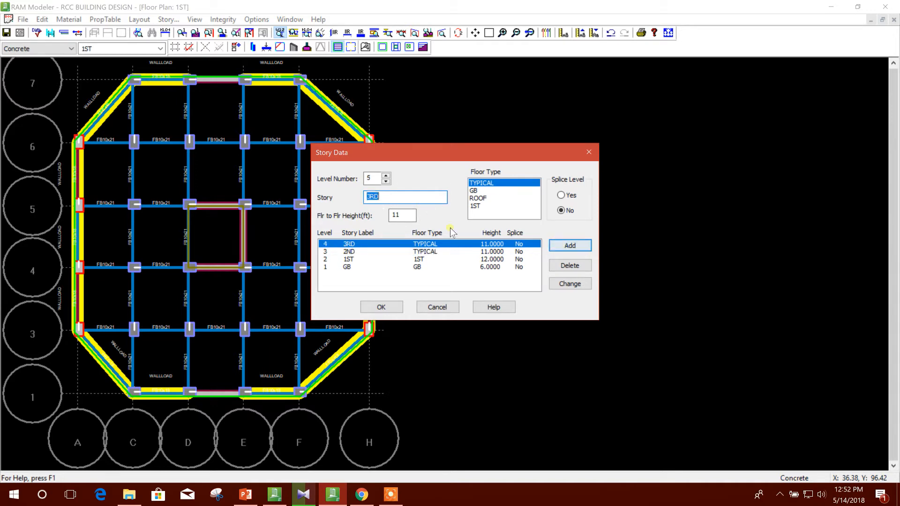
{"action": "double_click", "coordinate": [370, 196]}
{"action": "type", "text": "4TH"}
{"action": "left_click", "coordinate": [571, 246]}
Add stories 5TH and 6TH as levels 6 and 7 with floor type TYPICAL and 11 ft height.
{"action": "double_click", "coordinate": [378, 196]}
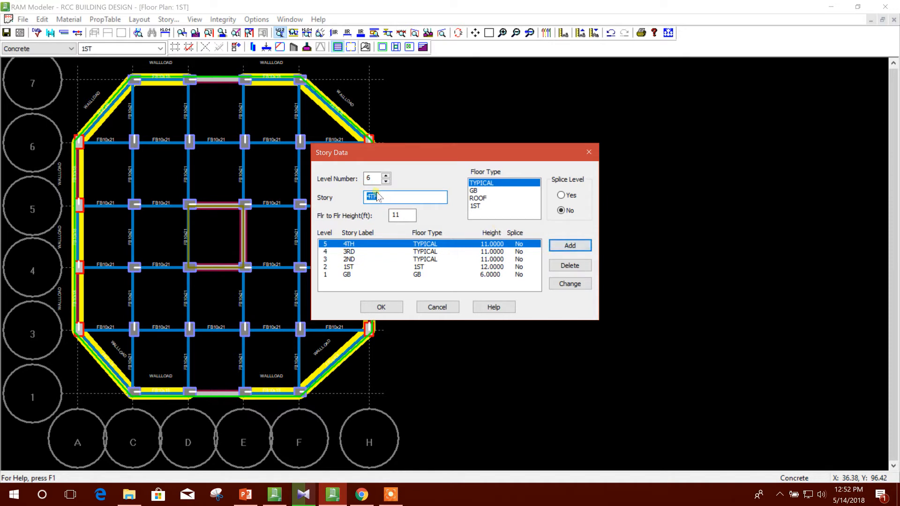
{"action": "left_click_drag", "start_coordinate": [370, 196], "coordinate": [367, 197]}
{"action": "type", "text": "5"}
{"action": "left_click", "coordinate": [570, 245]}
{"action": "left_click_drag", "start_coordinate": [371, 197], "coordinate": [358, 205]}
{"action": "type", "text": "6"}
{"action": "left_click", "coordinate": [570, 245]}
Add stories 7TH and 8TH as levels 8 and 9 with floor type TYPICAL and 11 ft height.
{"action": "left_click_drag", "start_coordinate": [375, 197], "coordinate": [369, 197]}
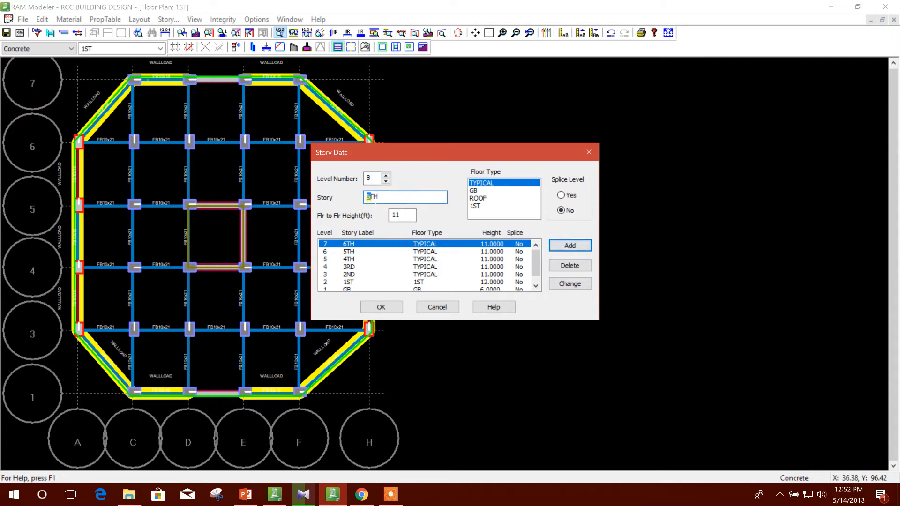
{"action": "type", "text": "7"}
{"action": "left_click", "coordinate": [567, 246]}
{"action": "left_click_drag", "start_coordinate": [370, 197], "coordinate": [364, 201]}
{"action": "type", "text": "8"}
{"action": "key", "text": "Return"}
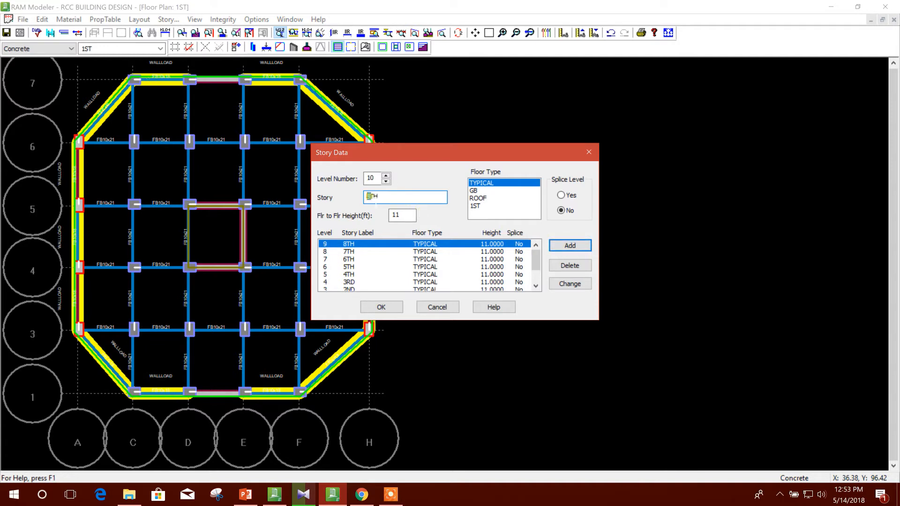
Add story 9TH as level 10 with floor type ROOF and 11 ft height, and accept the story data.
{"action": "type", "text": "9"}
{"action": "left_click", "coordinate": [483, 199]}
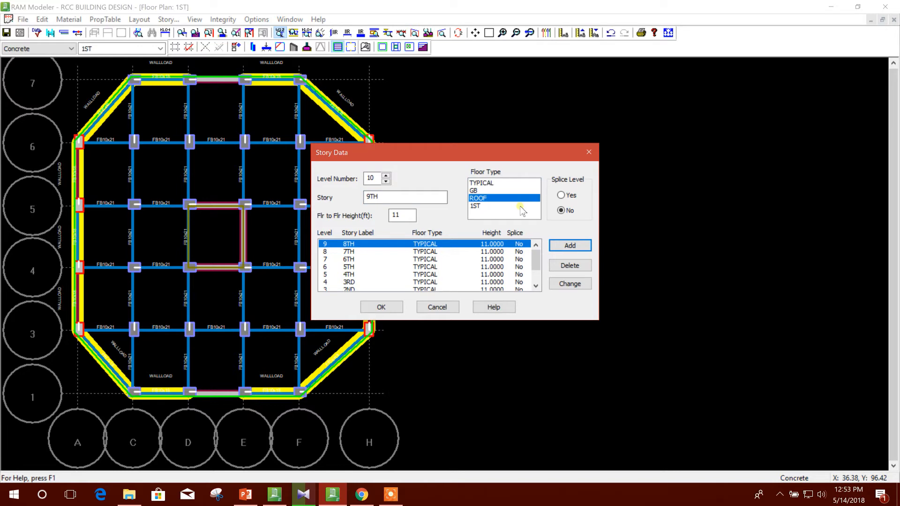
{"action": "left_click", "coordinate": [570, 246]}
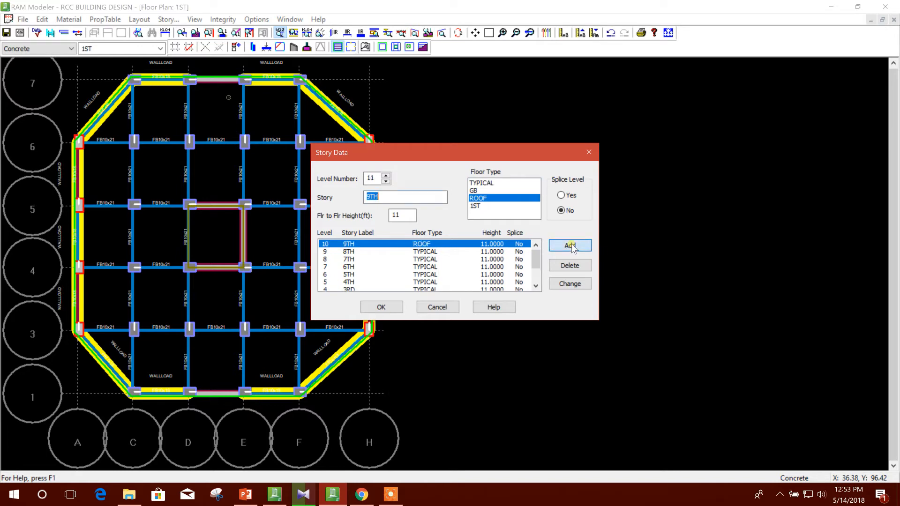
{"action": "left_click", "coordinate": [382, 307]}
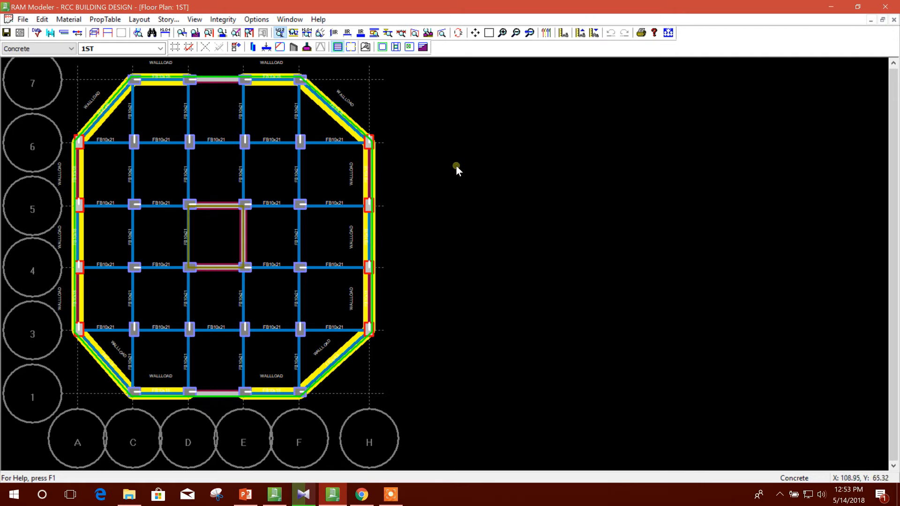
Run a Gravity Only data check on the model and close its status window.
{"action": "left_click", "coordinate": [37, 32]}
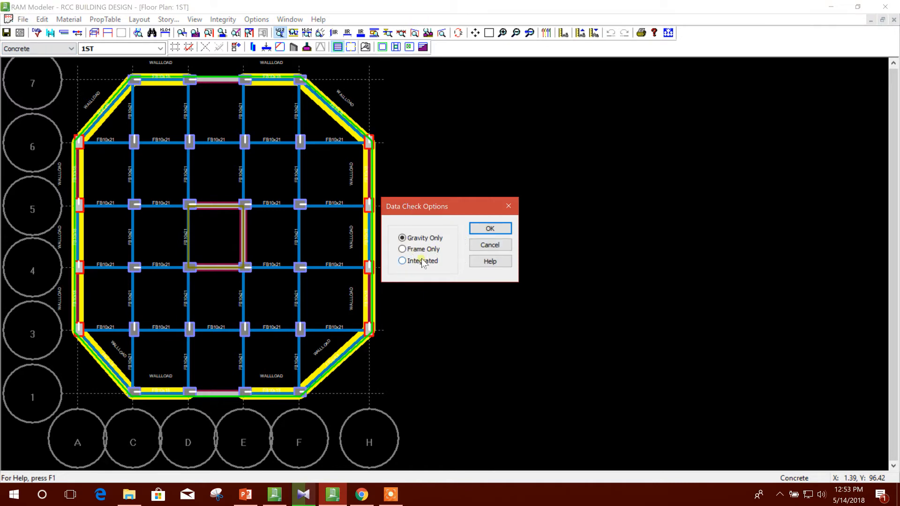
{"action": "left_click", "coordinate": [489, 228]}
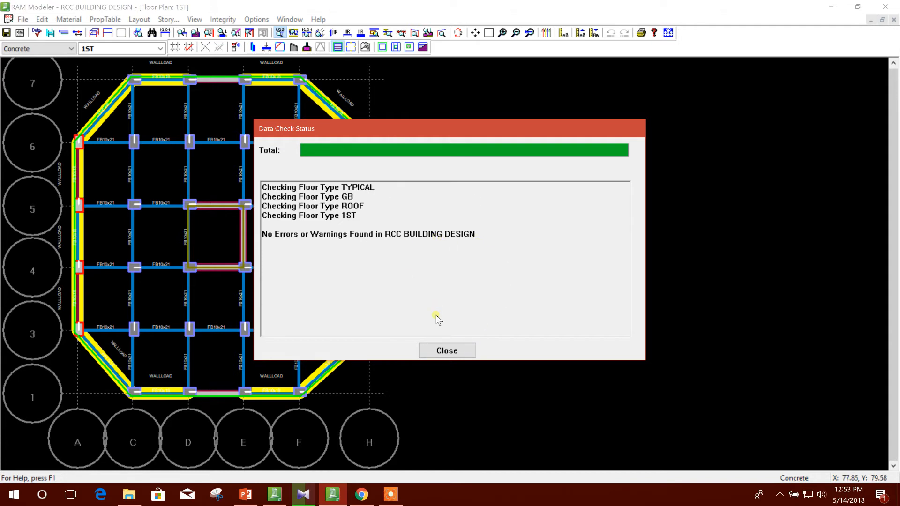
{"action": "left_click", "coordinate": [446, 351]}
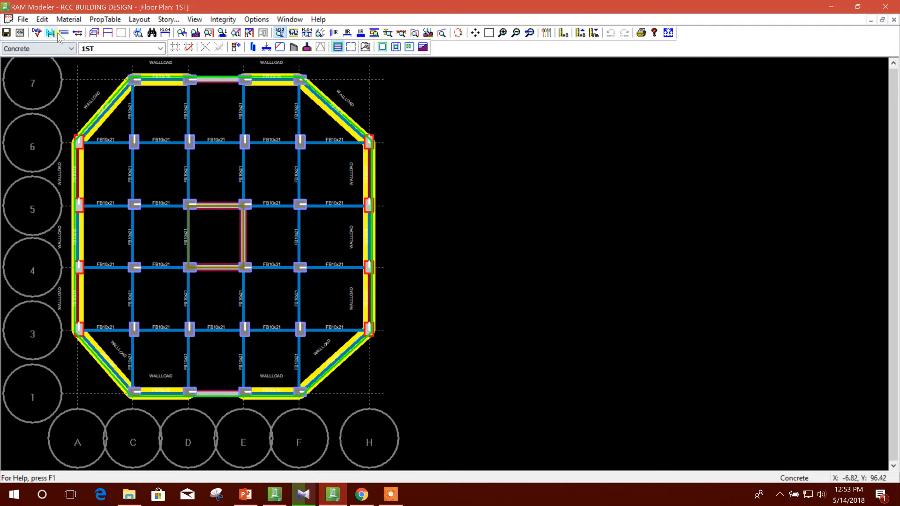
Run a Frame Only data check, look through its error list and close the modeler.
{"action": "left_click", "coordinate": [36, 32]}
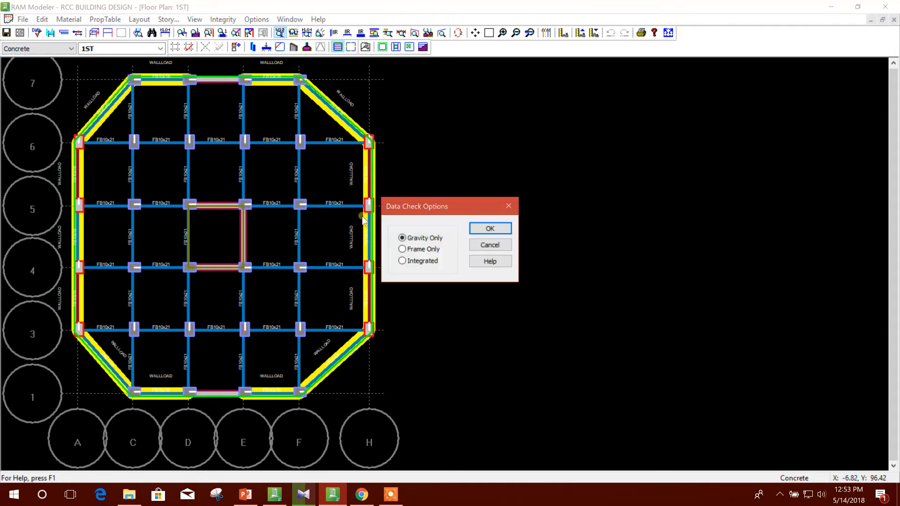
{"action": "left_click", "coordinate": [402, 249]}
{"action": "left_click", "coordinate": [495, 233]}
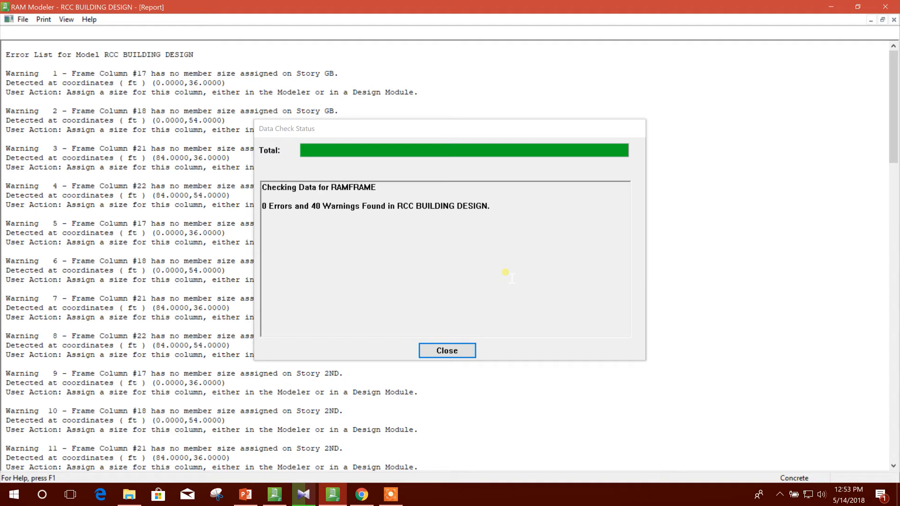
{"action": "left_click", "coordinate": [447, 350]}
{"action": "scroll", "coordinate": [378, 188], "scroll_direction": "down", "scroll_amount": 20}
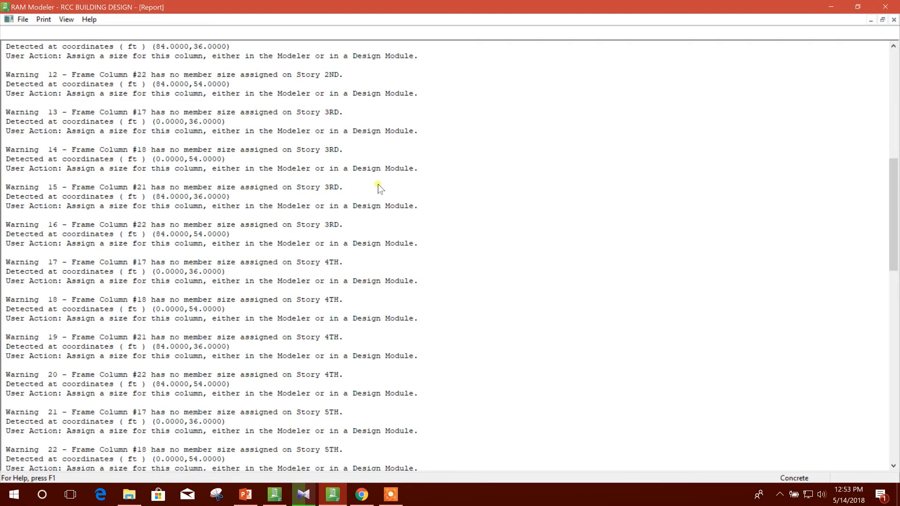
{"action": "scroll", "coordinate": [378, 188], "scroll_direction": "down", "scroll_amount": 8}
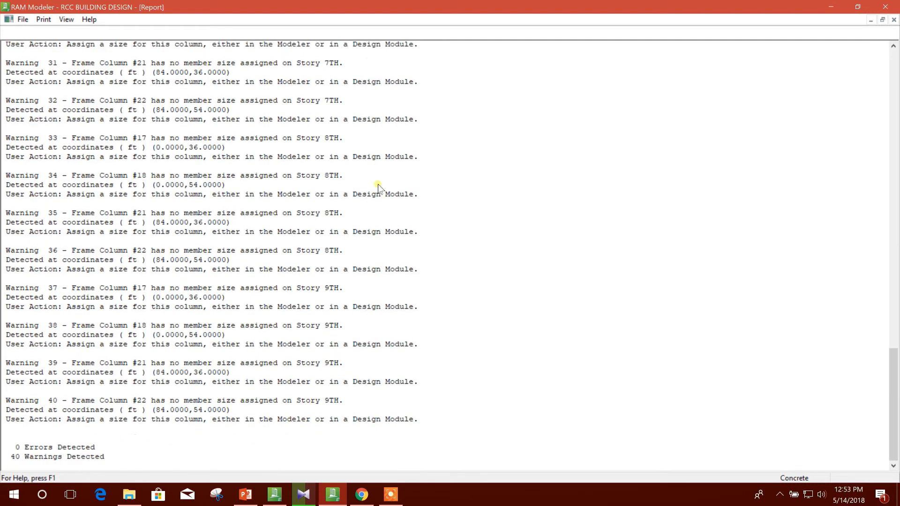
{"action": "scroll", "coordinate": [379, 188], "scroll_direction": "up", "scroll_amount": 20}
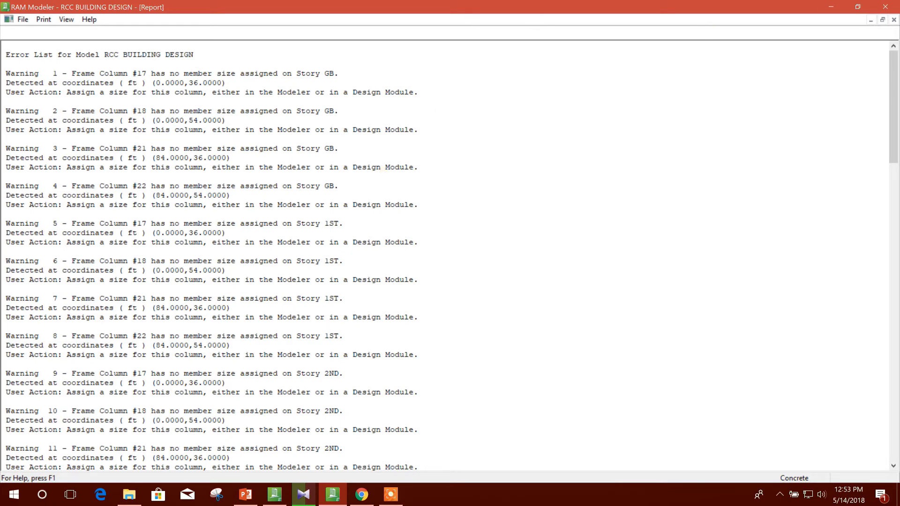
{"action": "left_click", "coordinate": [892, 12]}
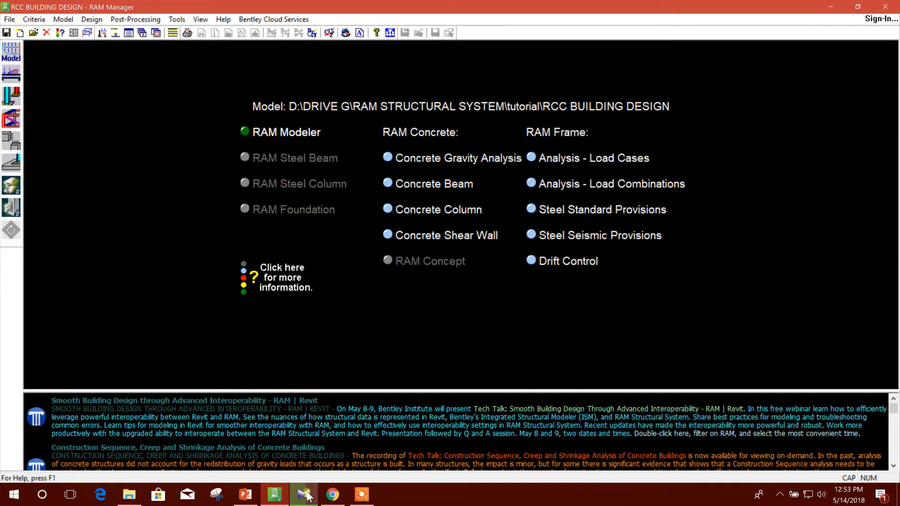
{"action": "left_click", "coordinate": [361, 499]}
{"action": "left_click", "coordinate": [761, 483]}
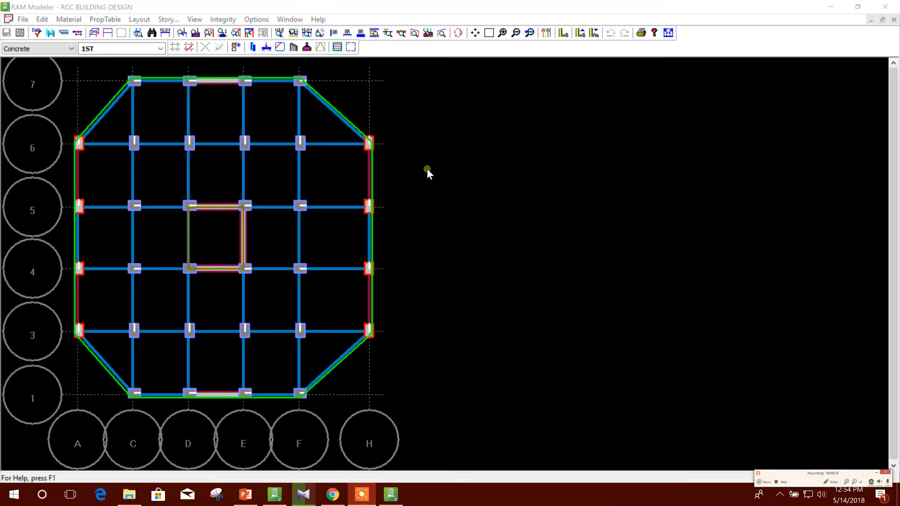
Make GB the current floor type in RAM Modeler.
{"action": "left_click", "coordinate": [431, 121]}
{"action": "left_click", "coordinate": [125, 49]}
{"action": "left_click", "coordinate": [105, 85]}
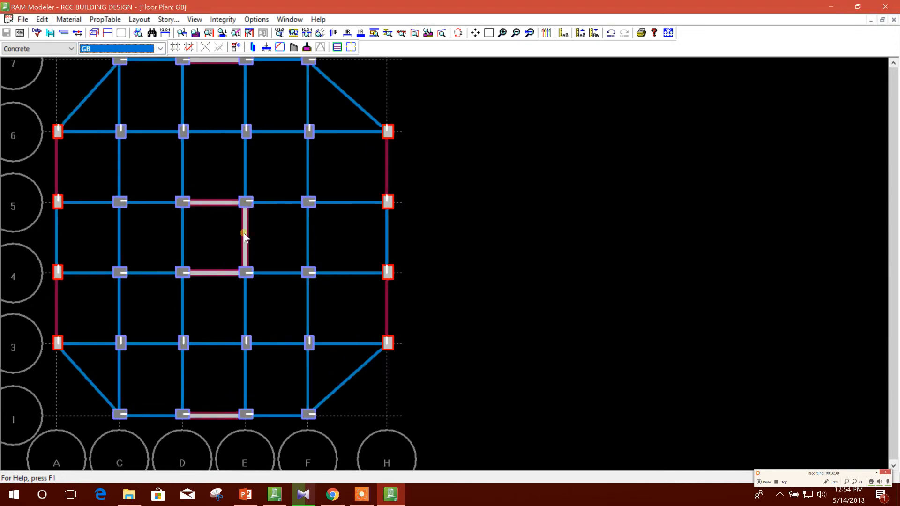
{"action": "scroll", "coordinate": [250, 230], "scroll_direction": "up", "scroll_amount": 1}
{"action": "scroll", "coordinate": [251, 230], "scroll_direction": "down", "scroll_amount": 1}
{"action": "left_click", "coordinate": [436, 187]}
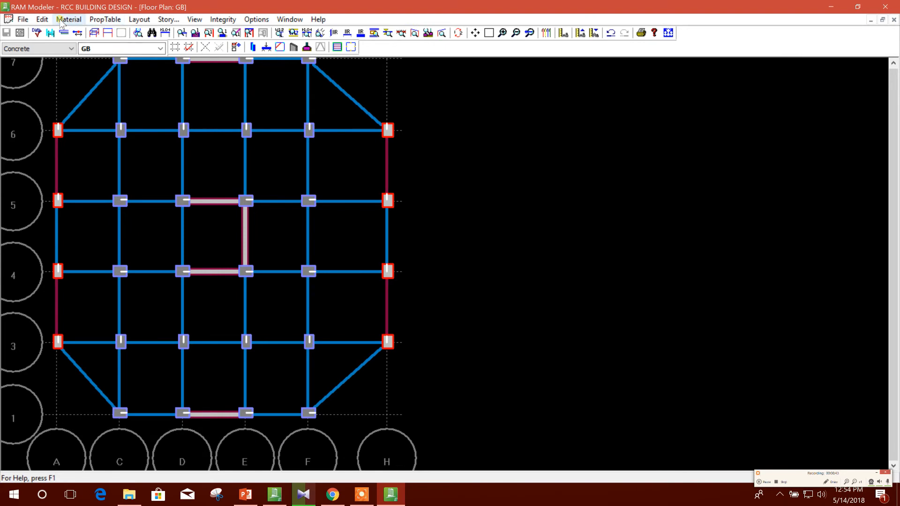
Assign concrete column size C12x24 to the standard columns of the GB floor plan using fence selection.
{"action": "left_click", "coordinate": [139, 19]}
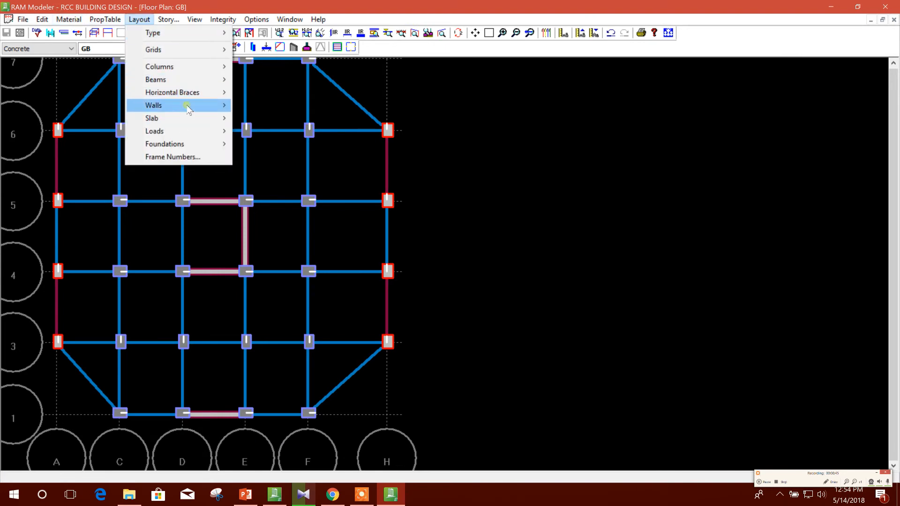
{"action": "mouse_move", "coordinate": [187, 105]}
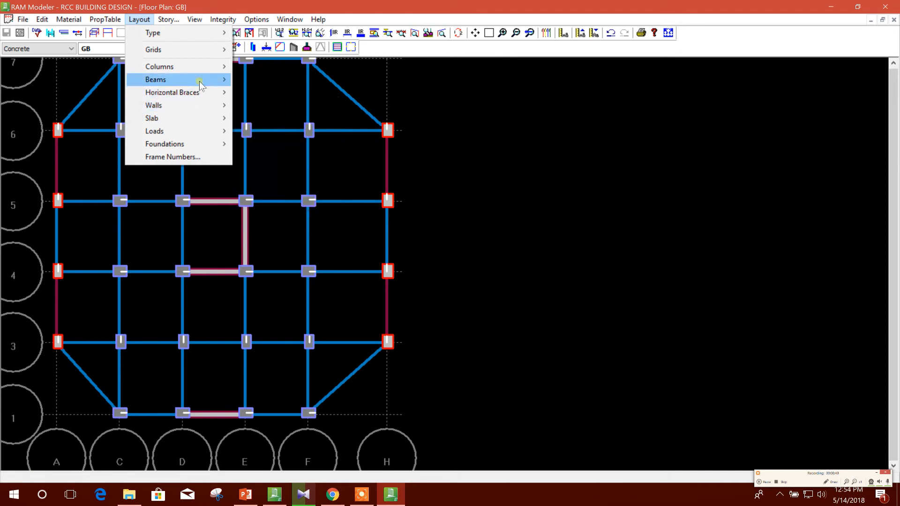
{"action": "mouse_move", "coordinate": [197, 66]}
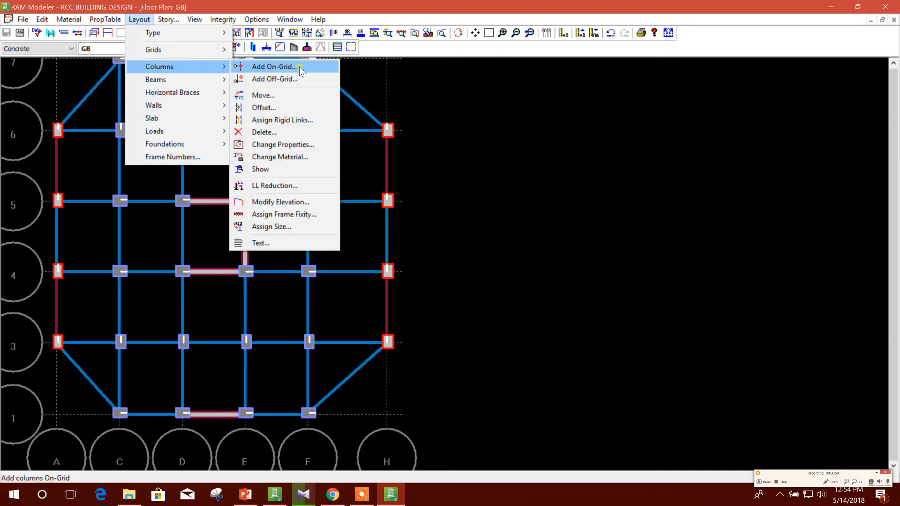
{"action": "left_click", "coordinate": [290, 227]}
{"action": "left_click", "coordinate": [433, 232]}
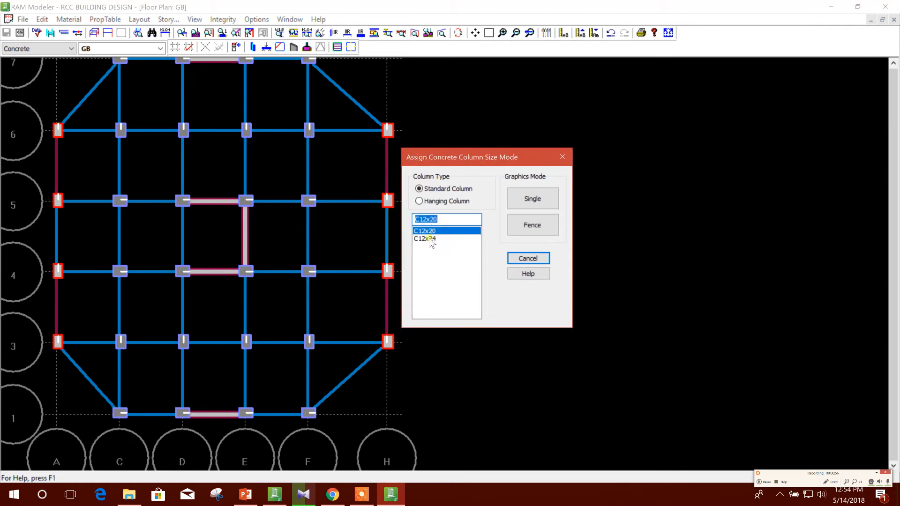
{"action": "left_click", "coordinate": [467, 239]}
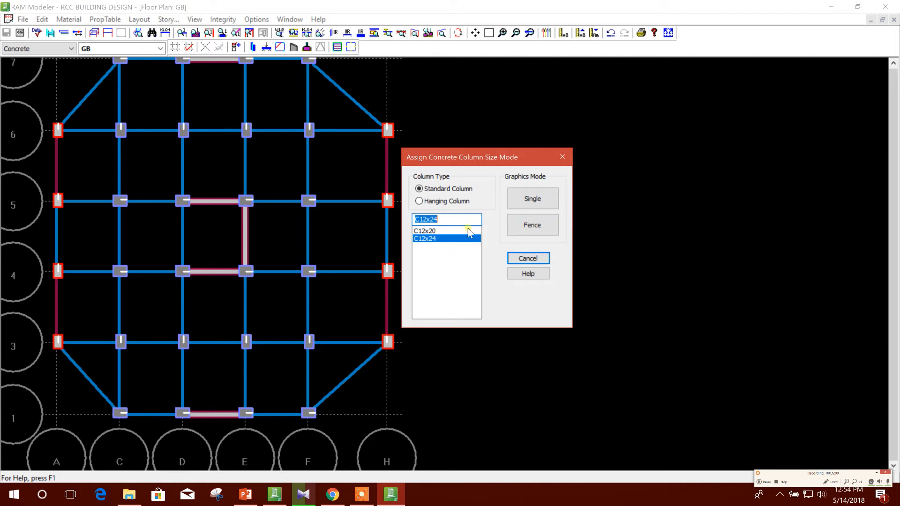
{"action": "left_click", "coordinate": [532, 225]}
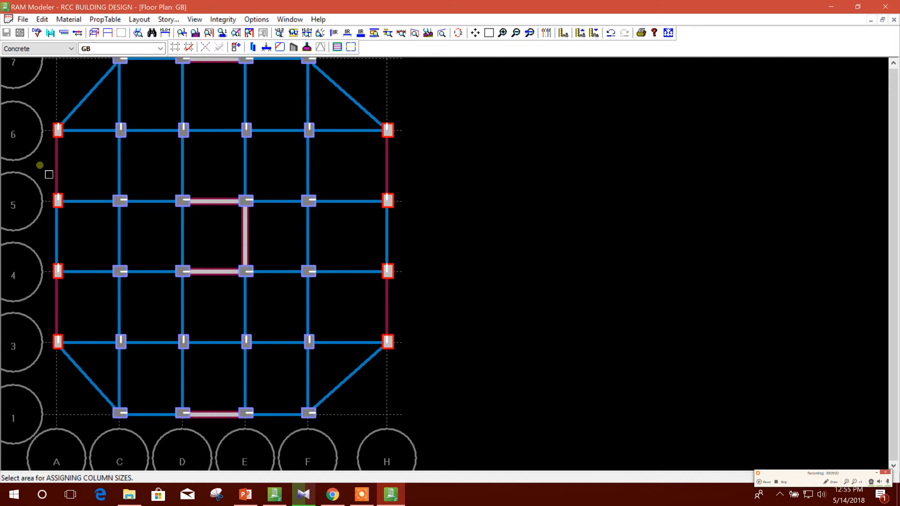
{"action": "left_click_drag", "start_coordinate": [30, 165], "coordinate": [445, 304]}
{"action": "mouse_move", "coordinate": [111, 324]}
{"action": "left_mouse_down"}
{"action": "mouse_move", "coordinate": [249, 382]}
{"action": "mouse_move", "coordinate": [299, 384]}
{"action": "mouse_move", "coordinate": [261, 348]}
{"action": "mouse_move", "coordinate": [165, 328]}
{"action": "left_mouse_up"}
{"action": "left_click_drag", "start_coordinate": [42, 61], "coordinate": [428, 374]}
{"action": "left_click_drag", "start_coordinate": [62, 69], "coordinate": [172, 81]}
{"action": "left_click_drag", "start_coordinate": [95, 59], "coordinate": [328, 415]}
{"action": "left_click_drag", "start_coordinate": [51, 99], "coordinate": [463, 353]}
Switch to floor type 1ST and assign size C12x24 to all its standard concrete columns with a fence.
{"action": "left_click", "coordinate": [161, 49]}
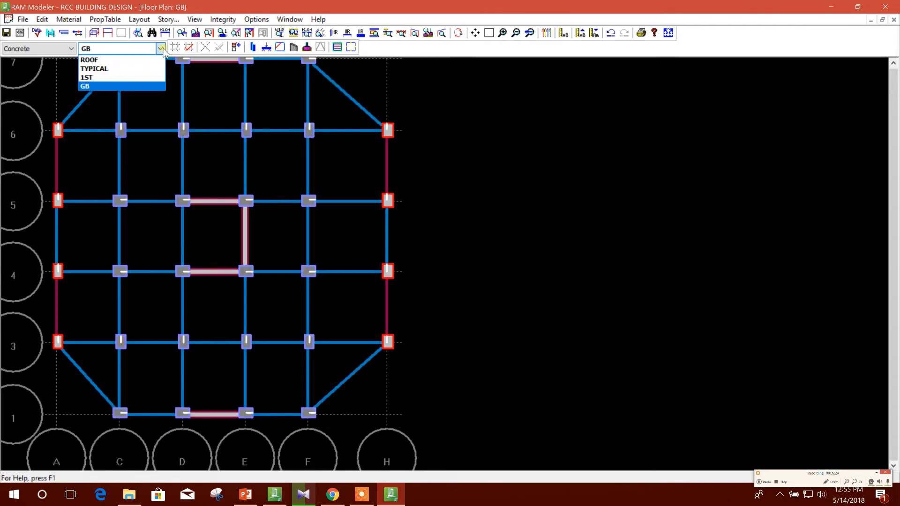
{"action": "left_click", "coordinate": [124, 78]}
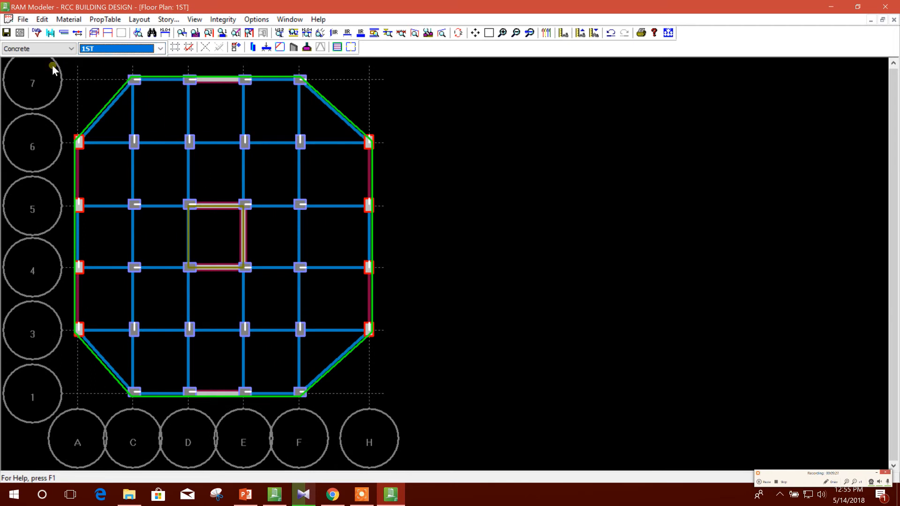
{"action": "left_click_drag", "start_coordinate": [54, 71], "coordinate": [173, 104]}
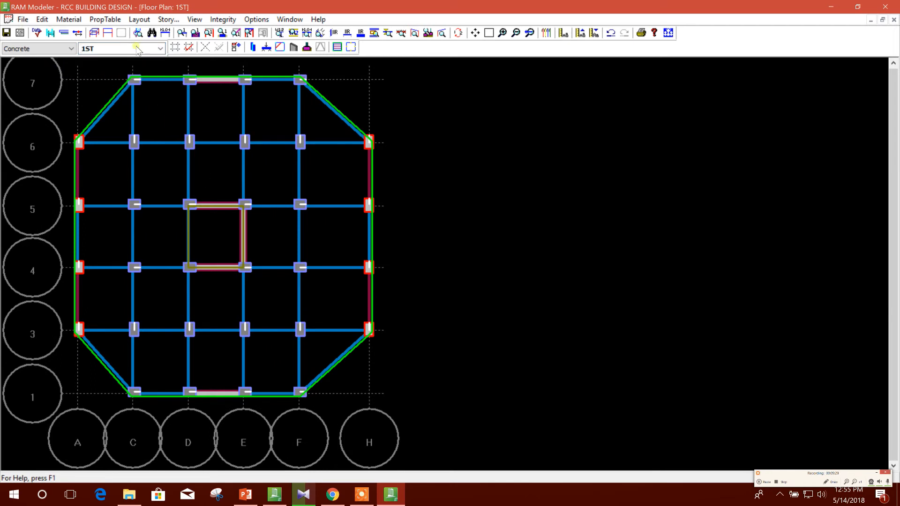
{"action": "left_click", "coordinate": [140, 19]}
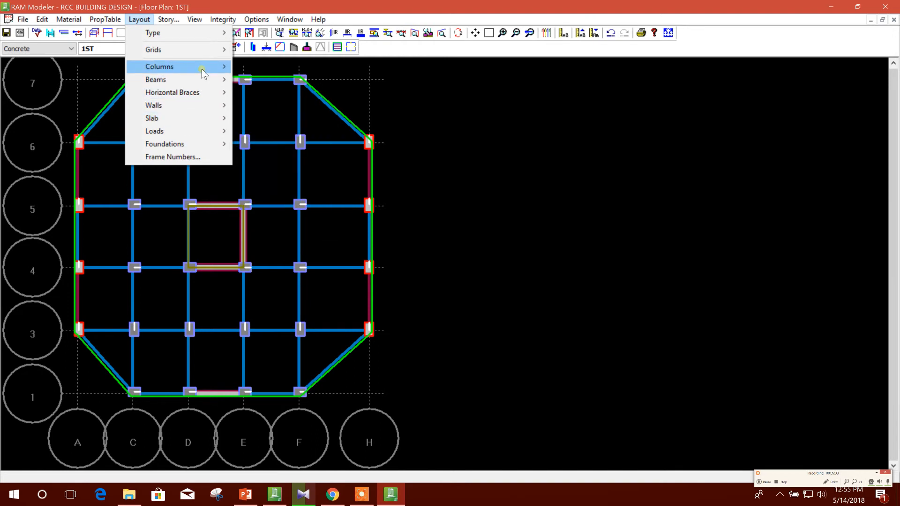
{"action": "mouse_move", "coordinate": [202, 73]}
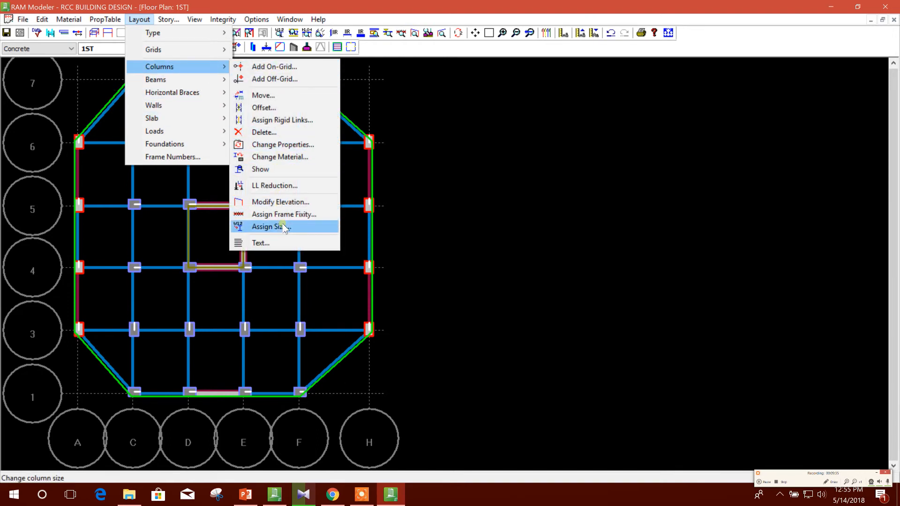
{"action": "left_click", "coordinate": [271, 227]}
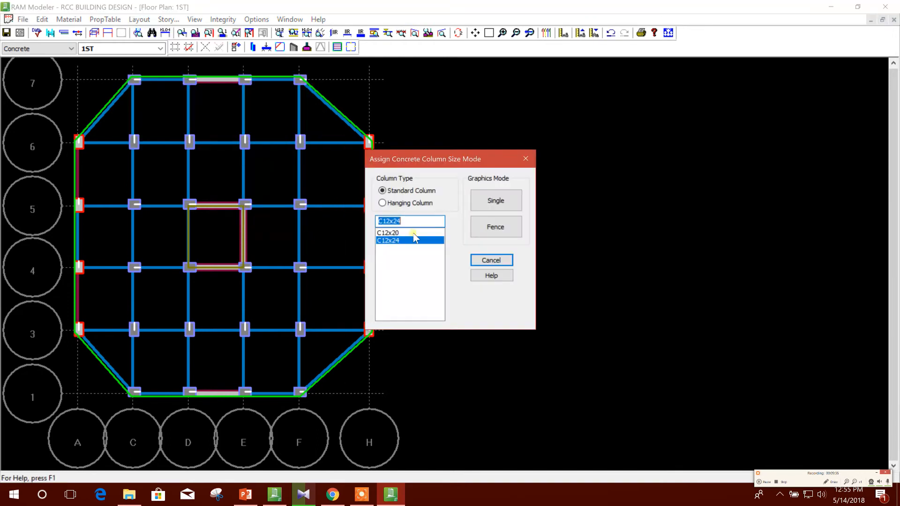
{"action": "left_click", "coordinate": [496, 227]}
{"action": "left_click_drag", "start_coordinate": [47, 71], "coordinate": [440, 440]}
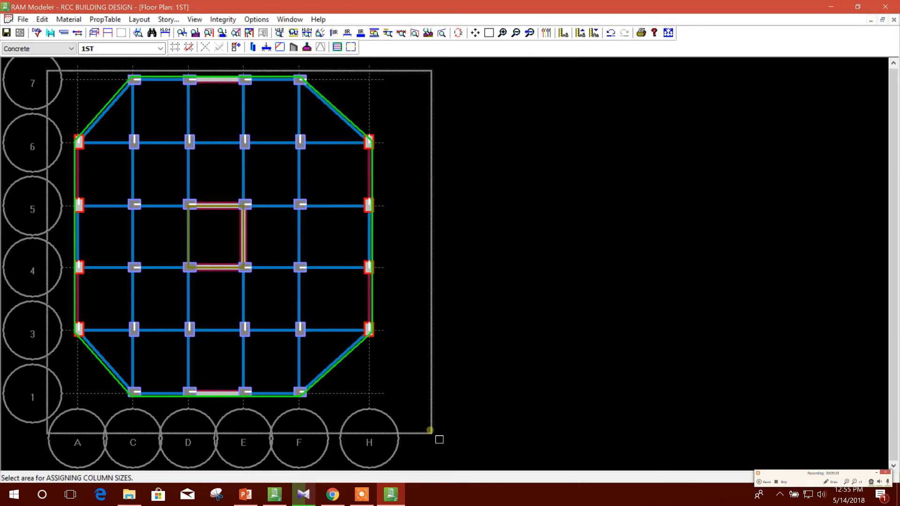
Make ROOF the current floor type and fence all its standard concrete columns to assign size C12x24.
{"action": "left_click", "coordinate": [160, 48]}
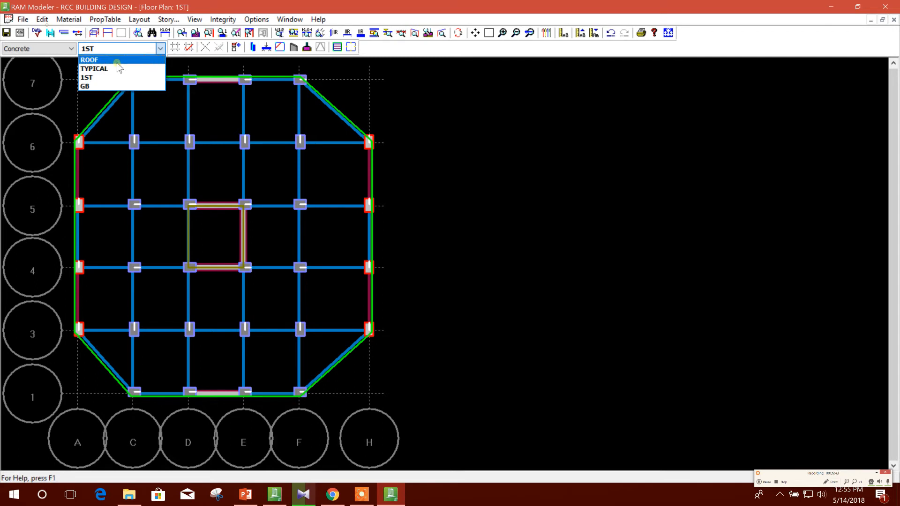
{"action": "left_click", "coordinate": [116, 60]}
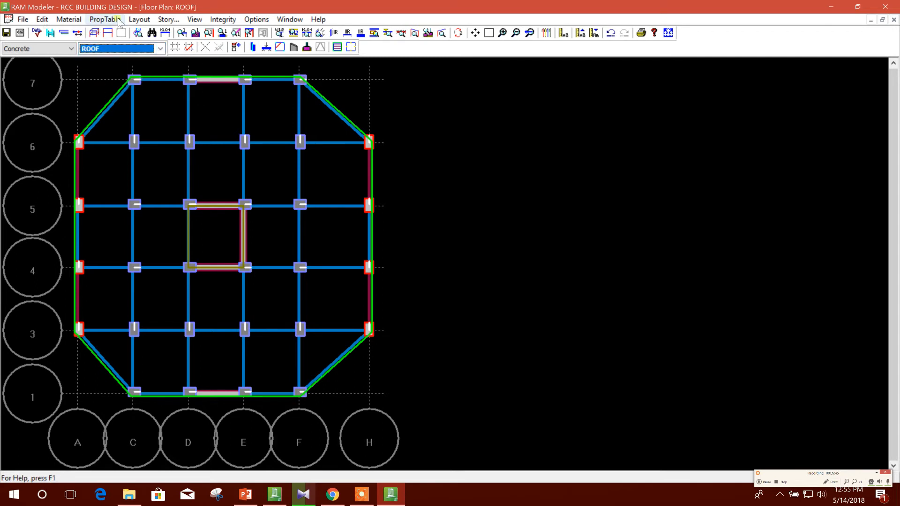
{"action": "left_click", "coordinate": [70, 19]}
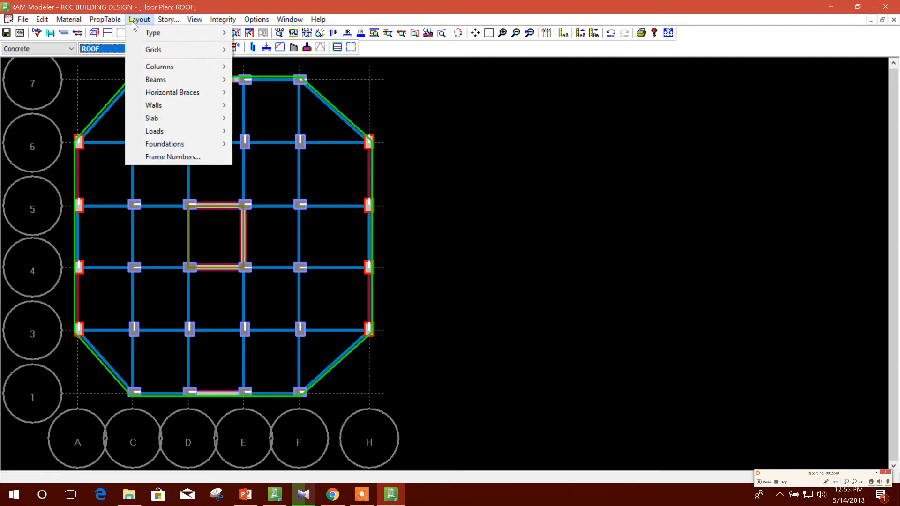
{"action": "mouse_move", "coordinate": [147, 21]}
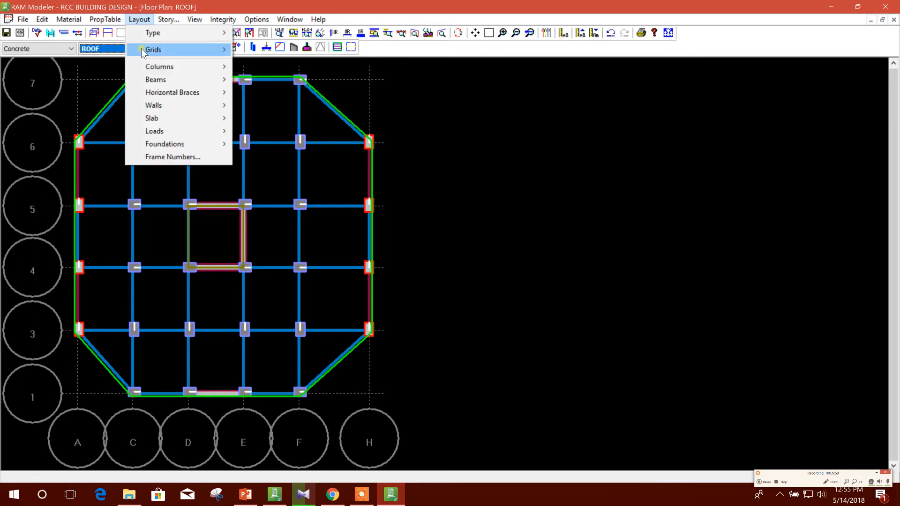
{"action": "mouse_move", "coordinate": [154, 67]}
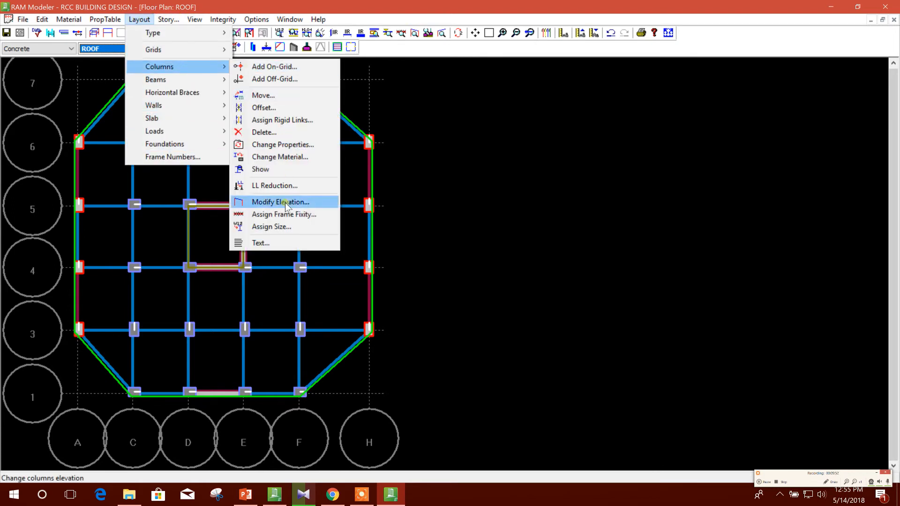
{"action": "left_click", "coordinate": [281, 227]}
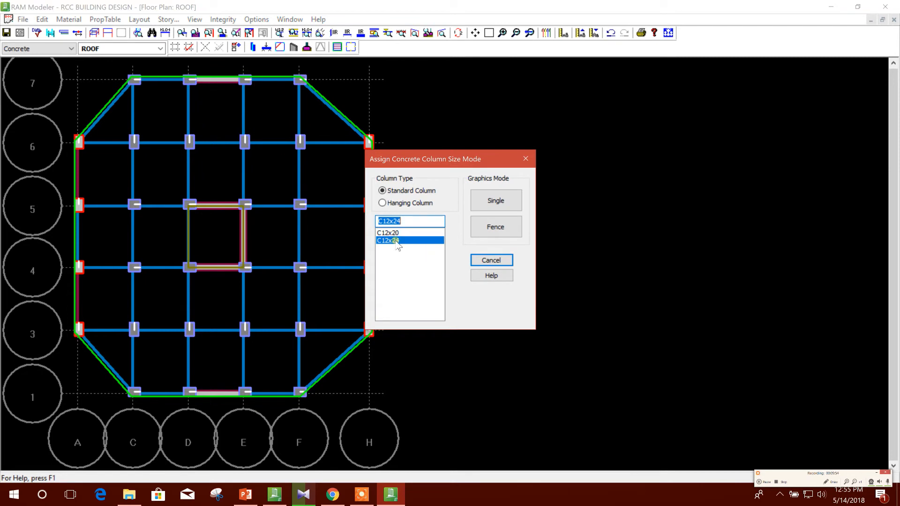
{"action": "left_click", "coordinate": [496, 227]}
{"action": "left_click_drag", "start_coordinate": [66, 71], "coordinate": [468, 414]}
Switch to floor type TYPICAL, assign size C12x24 to all its standard concrete columns with a fence, and leave the command.
{"action": "left_click", "coordinate": [159, 48]}
{"action": "left_click", "coordinate": [141, 66]}
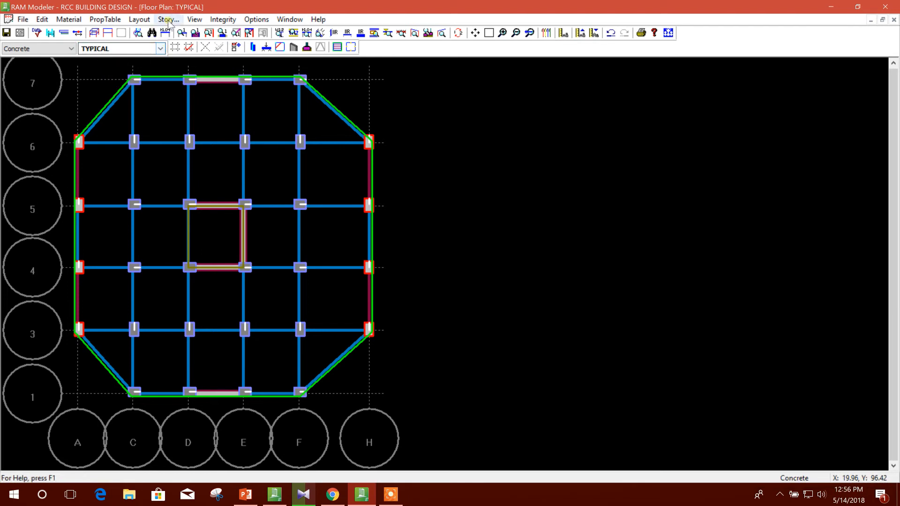
{"action": "left_click", "coordinate": [139, 19]}
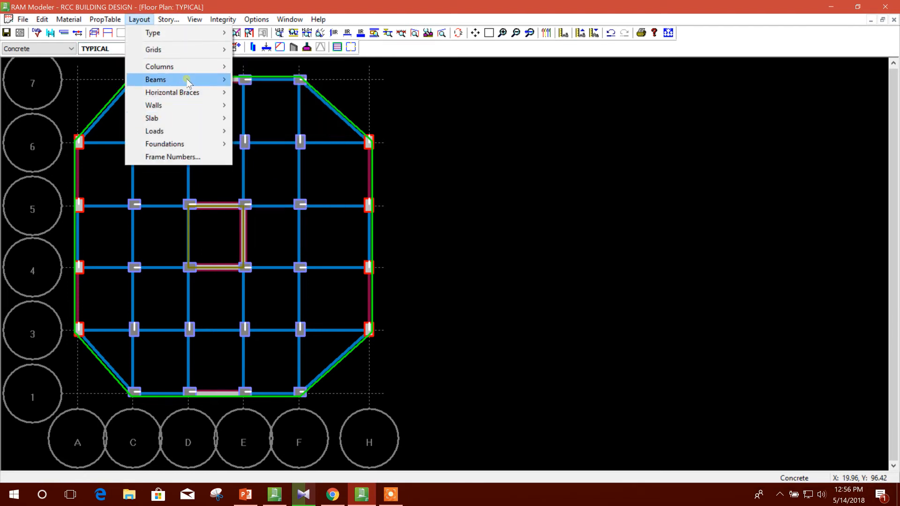
{"action": "mouse_move", "coordinate": [194, 68]}
{"action": "left_click", "coordinate": [296, 227]}
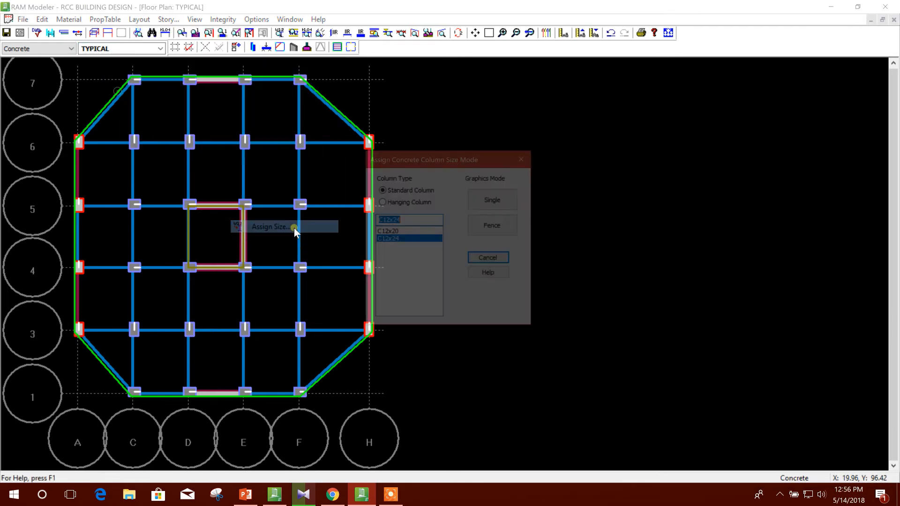
{"action": "left_click", "coordinate": [482, 232]}
{"action": "left_click_drag", "start_coordinate": [47, 69], "coordinate": [490, 432]}
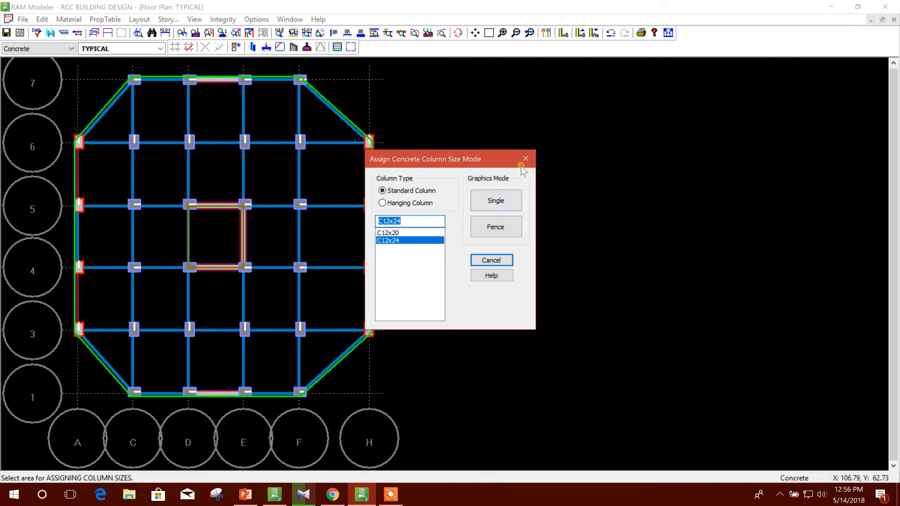
{"action": "left_click", "coordinate": [524, 158]}
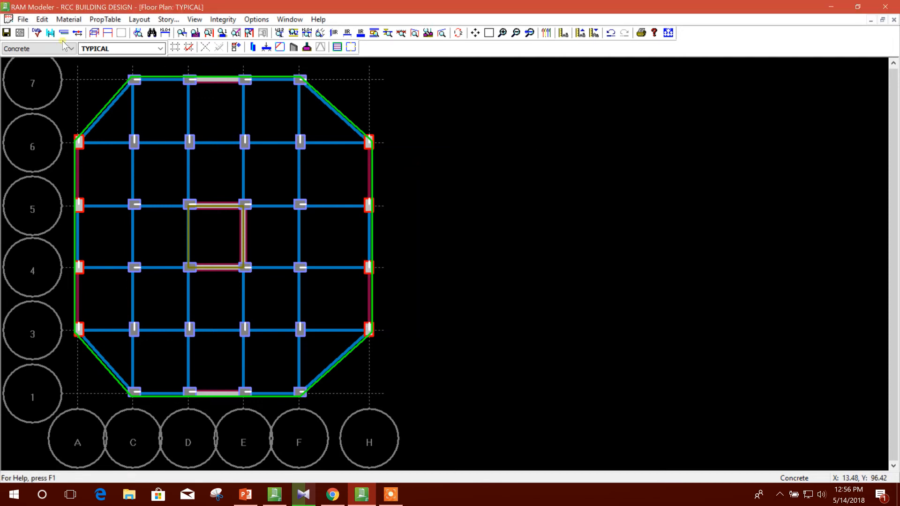
Run a data check of the model for RAM Frame, read its results and close the status window.
{"action": "left_click", "coordinate": [37, 34]}
{"action": "left_click", "coordinate": [493, 229]}
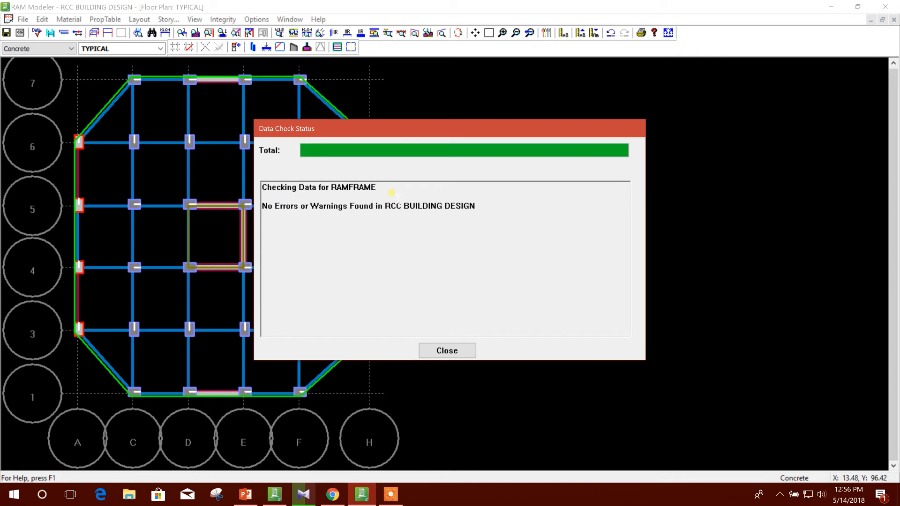
{"action": "left_click", "coordinate": [266, 210]}
{"action": "left_click", "coordinate": [406, 206]}
{"action": "left_click", "coordinate": [453, 353]}
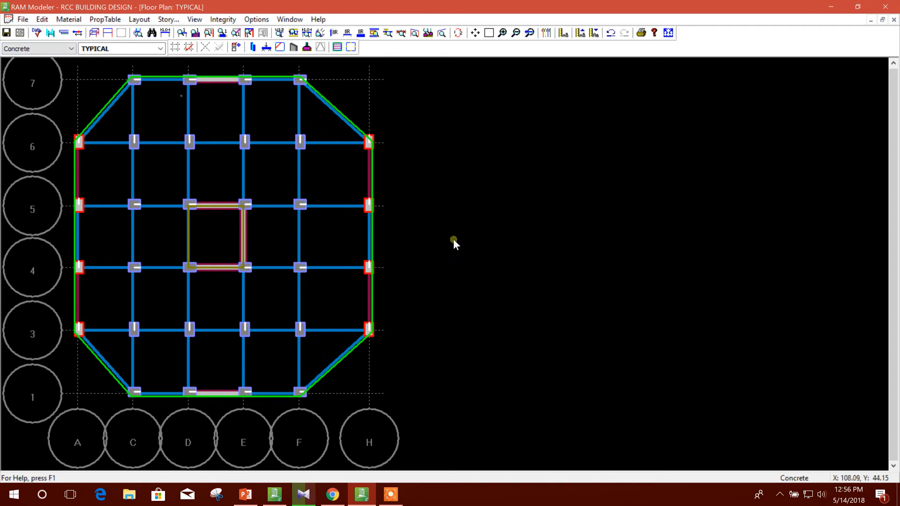
Open the model in the 3D viewer, inspect the building's frames, walls and floors from several sides, and close the viewer.
{"action": "left_click", "coordinate": [94, 34]}
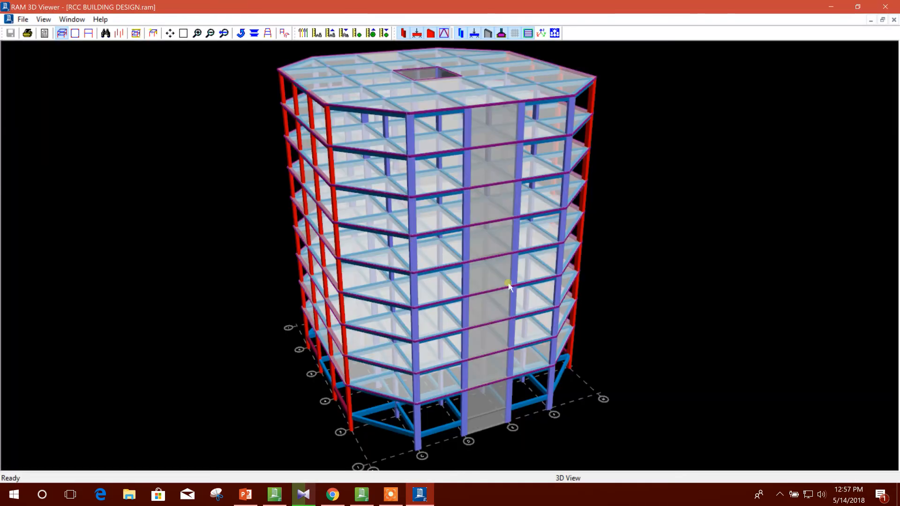
{"action": "left_click_drag", "start_coordinate": [509, 286], "coordinate": [420, 392]}
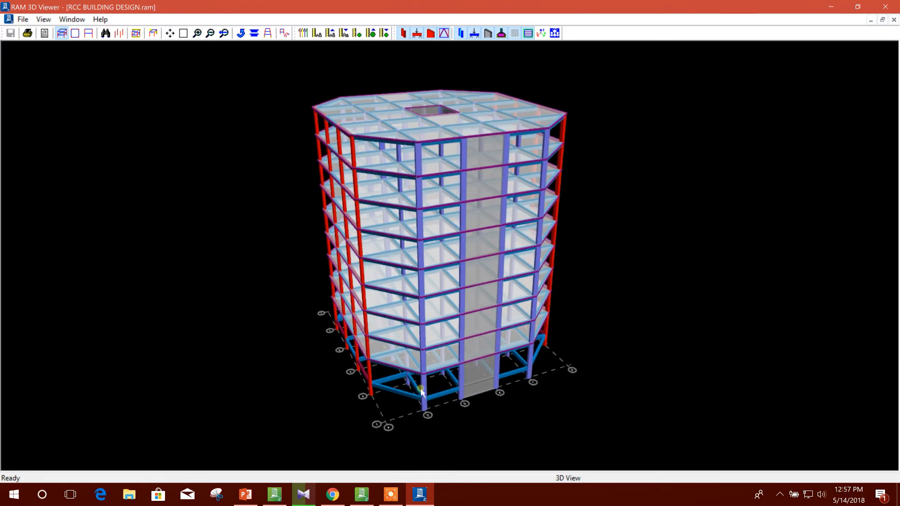
{"action": "left_click_drag", "start_coordinate": [548, 392], "coordinate": [571, 367]}
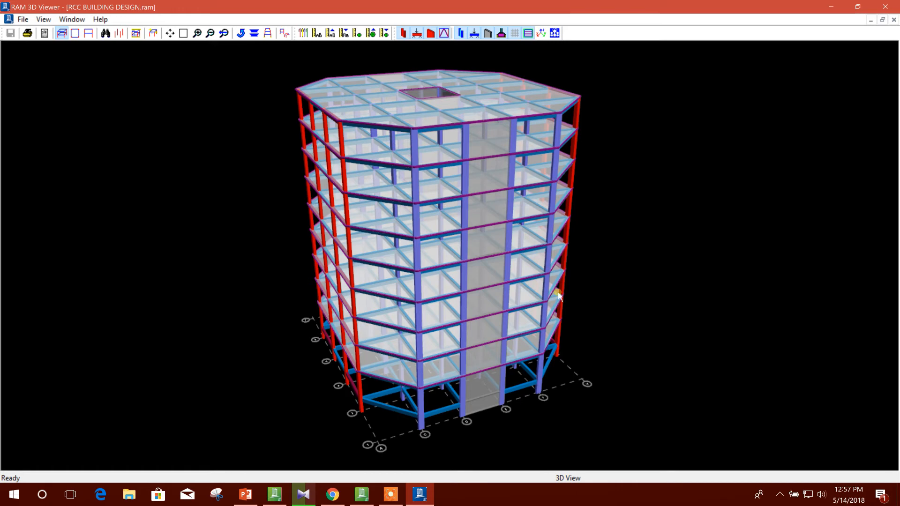
{"action": "left_click_drag", "start_coordinate": [547, 257], "coordinate": [649, 254]}
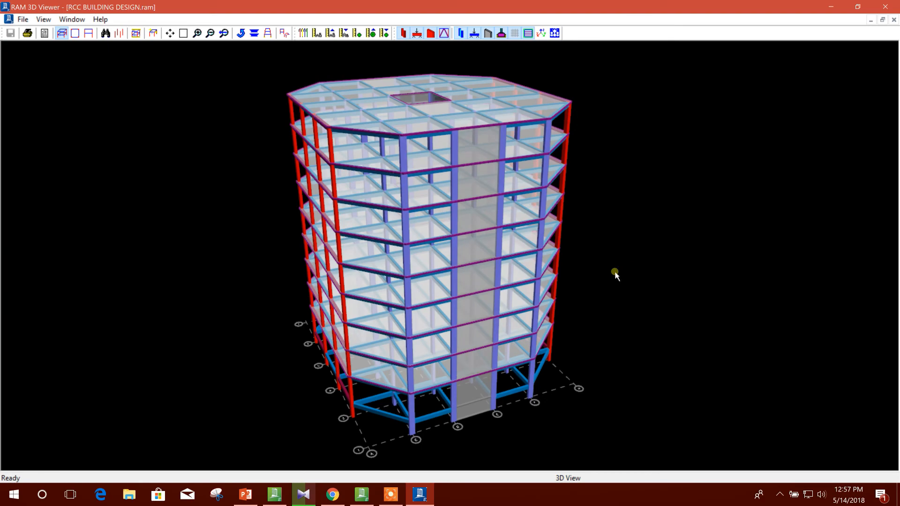
{"action": "left_click_drag", "start_coordinate": [623, 283], "coordinate": [554, 282]}
{"action": "left_click_drag", "start_coordinate": [349, 275], "coordinate": [754, 308]}
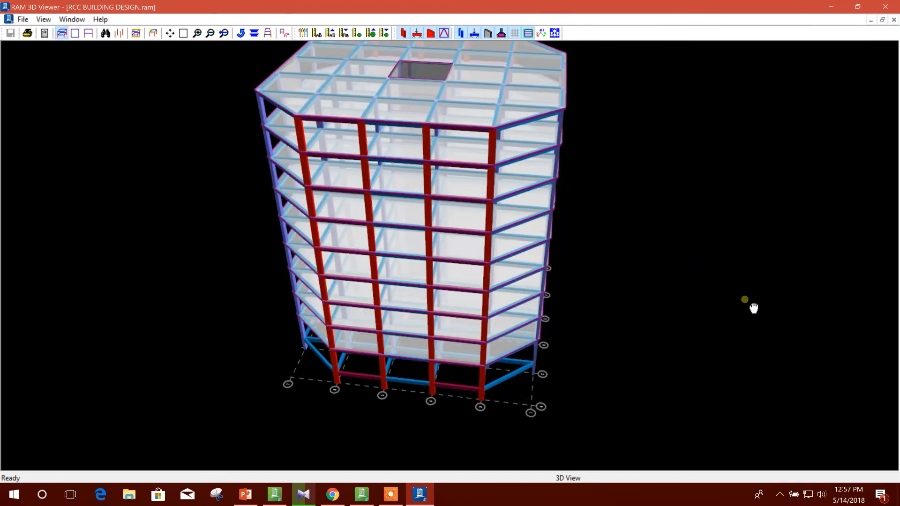
{"action": "left_click_drag", "start_coordinate": [631, 281], "coordinate": [846, 232]}
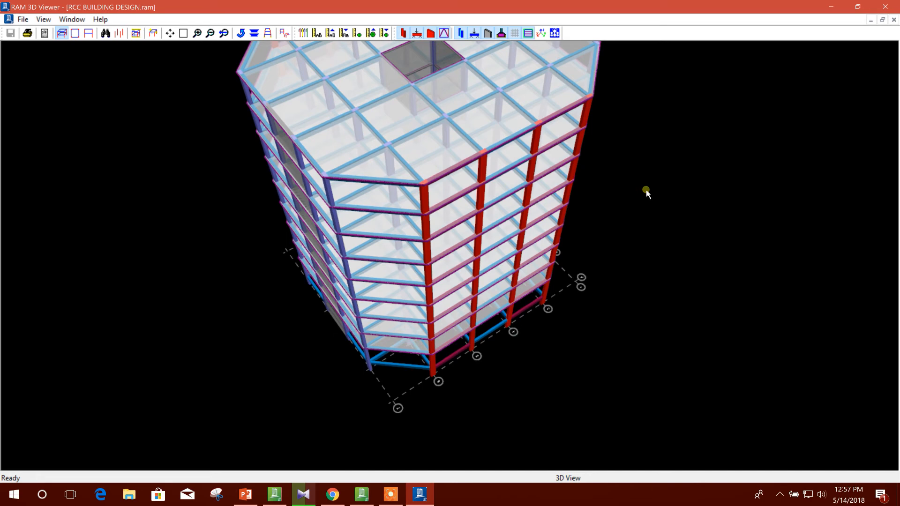
{"action": "left_click_drag", "start_coordinate": [646, 193], "coordinate": [629, 227]}
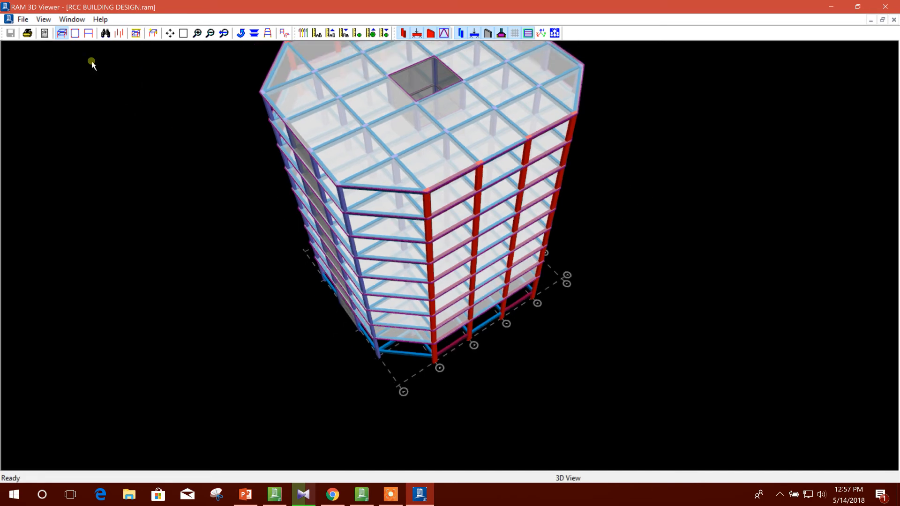
{"action": "left_click", "coordinate": [885, 9]}
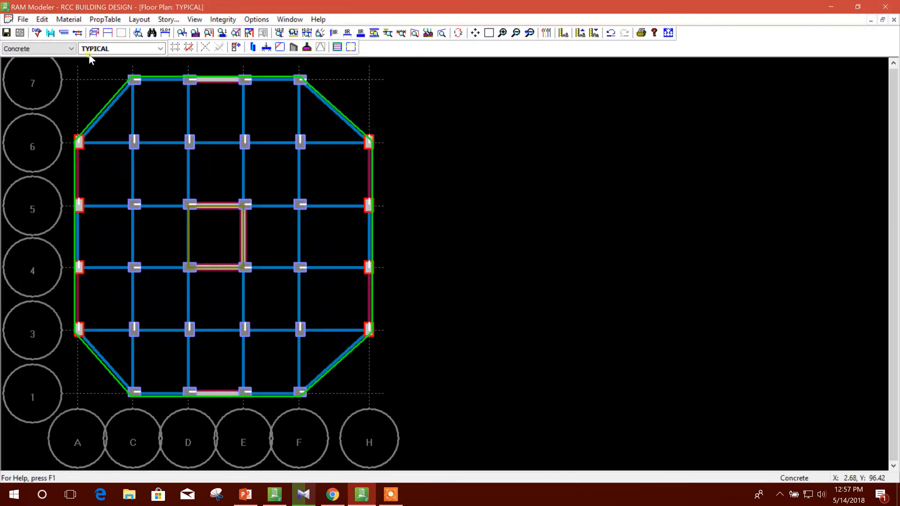
Make ROOF the current floor type, delete the slab opening in the core bay between grids D-E and 4-5, and leave the command.
{"action": "left_click", "coordinate": [121, 49]}
{"action": "left_click", "coordinate": [102, 60]}
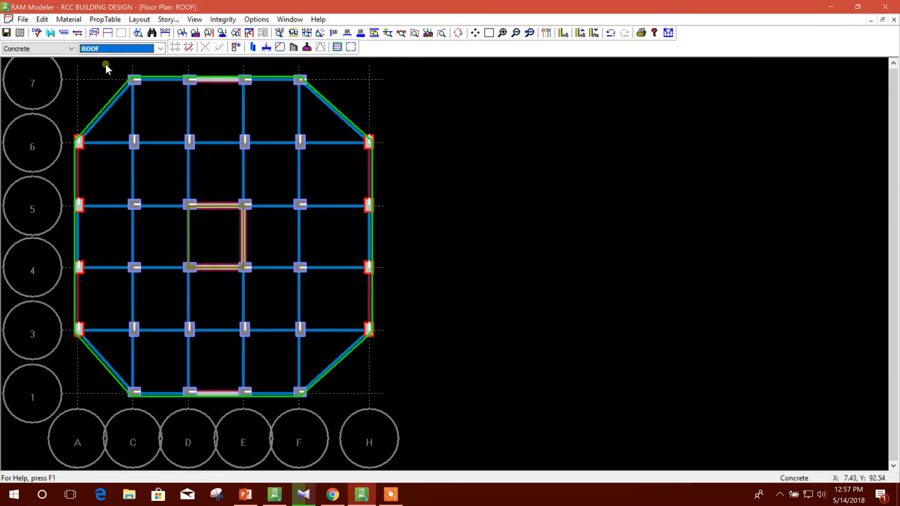
{"action": "left_click", "coordinate": [140, 20]}
{"action": "mouse_move", "coordinate": [183, 118]}
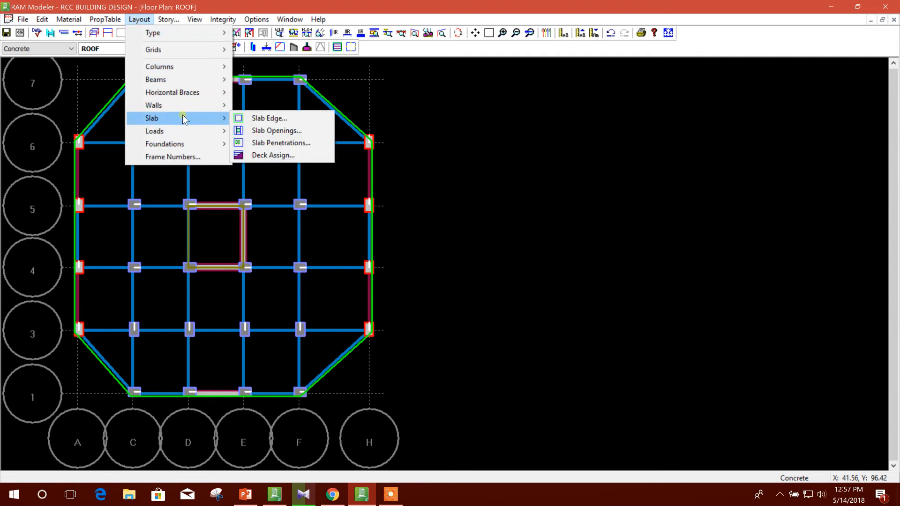
{"action": "left_click", "coordinate": [300, 132]}
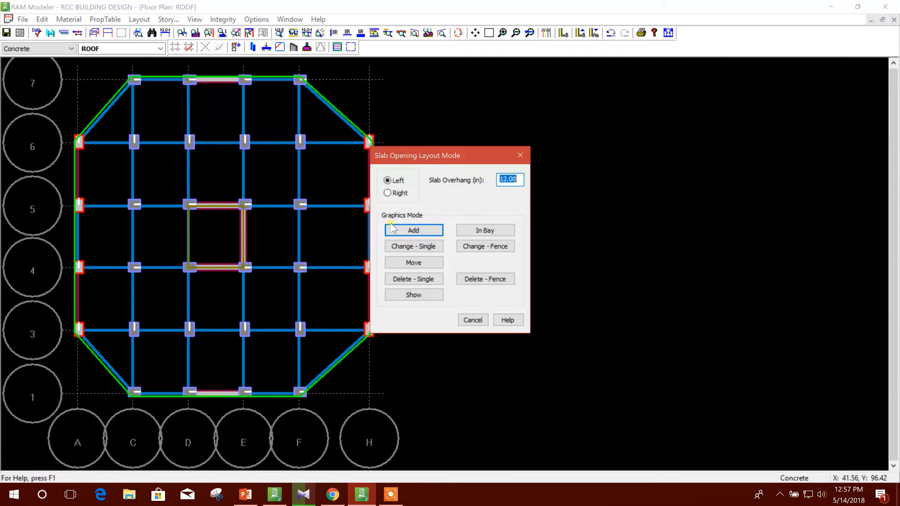
{"action": "left_click", "coordinate": [417, 279]}
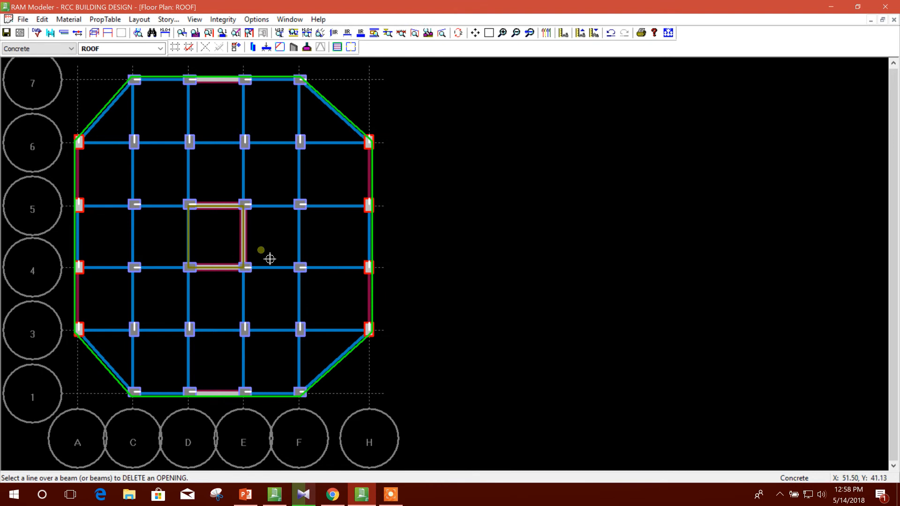
{"action": "left_click", "coordinate": [217, 216]}
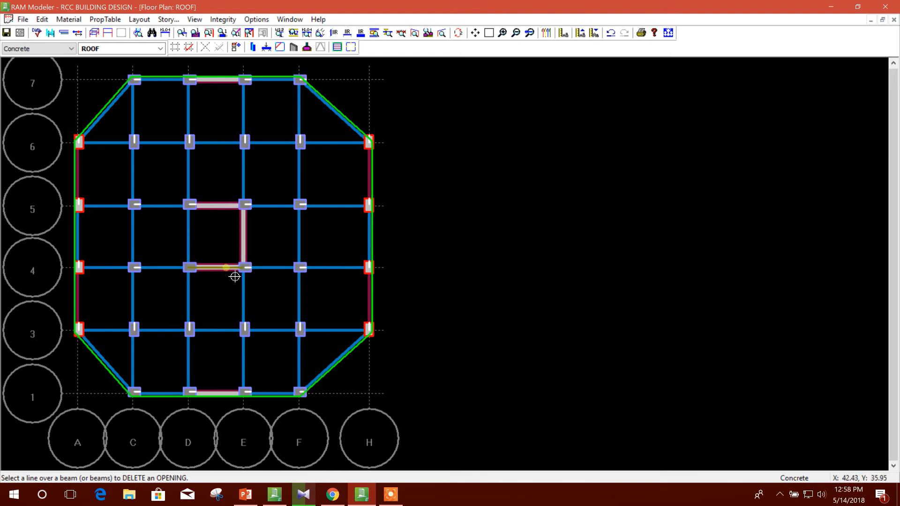
{"action": "key", "text": "Escape"}
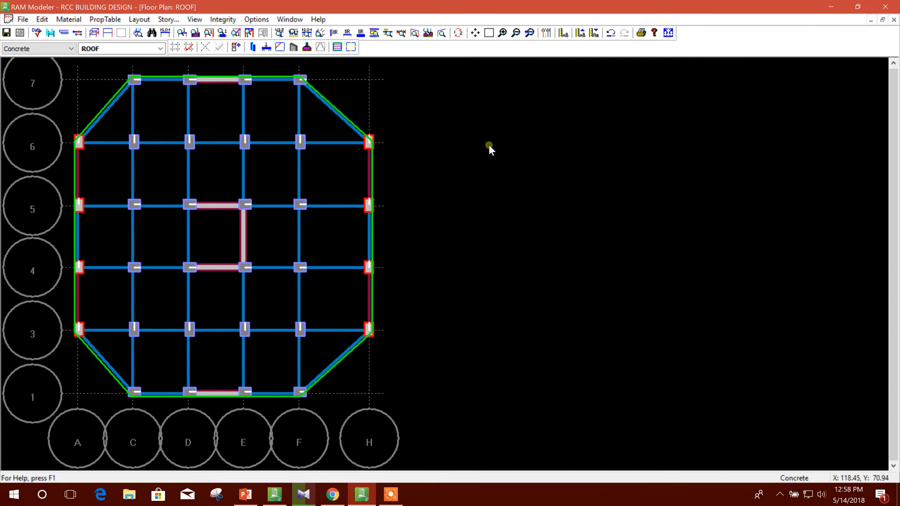
Open the model in the 3D viewer, inspect the roof slab over the core and the building's sides, and close the viewer.
{"action": "left_click", "coordinate": [94, 33]}
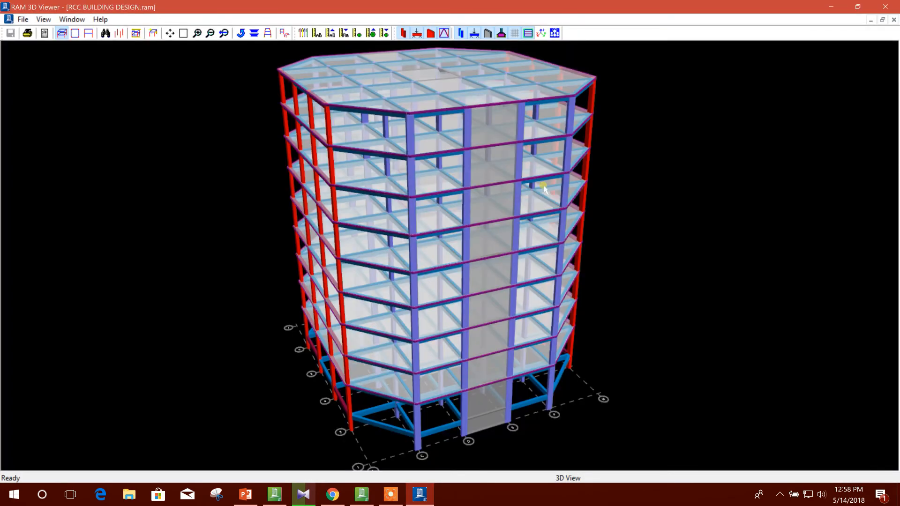
{"action": "scroll", "coordinate": [497, 221], "scroll_direction": "down", "scroll_amount": 2}
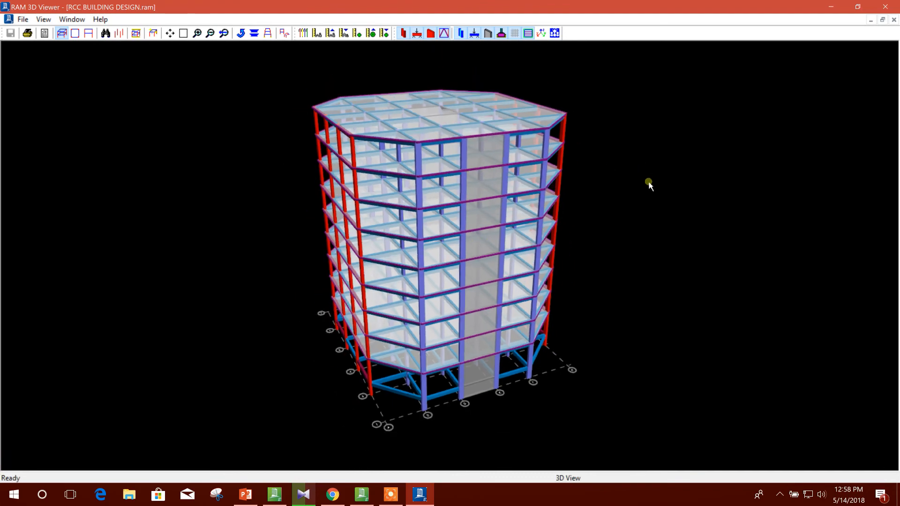
{"action": "left_click_drag", "start_coordinate": [640, 219], "coordinate": [466, 207]}
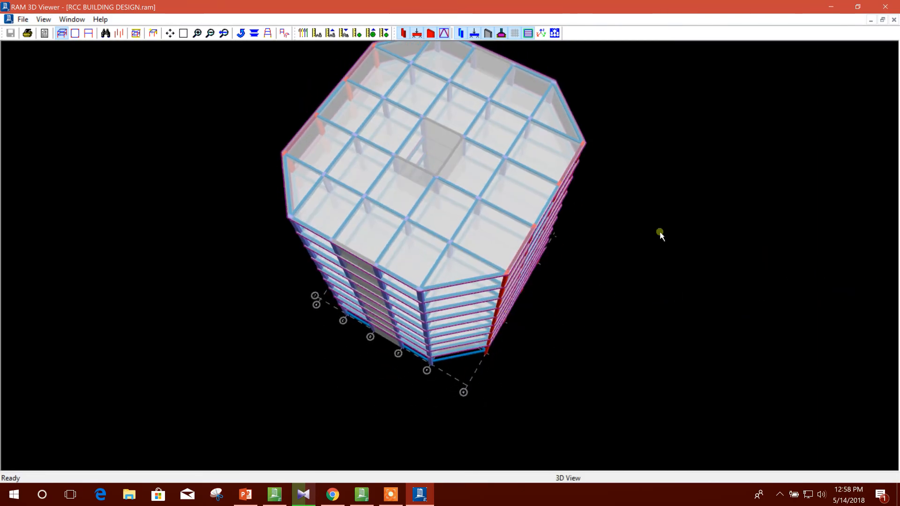
{"action": "left_click_drag", "start_coordinate": [610, 322], "coordinate": [720, 196]}
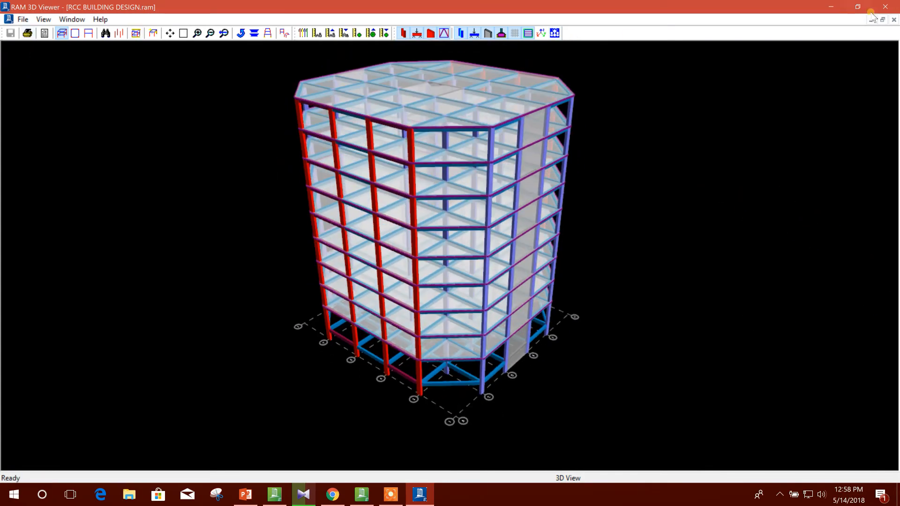
{"action": "left_click", "coordinate": [886, 7]}
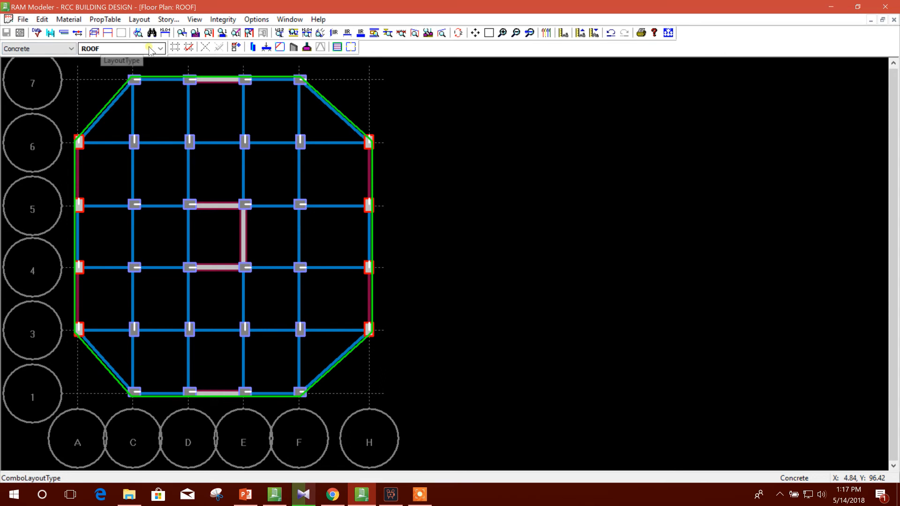
Make GB the current floor type.
{"action": "left_click", "coordinate": [123, 49]}
{"action": "left_click", "coordinate": [92, 86]}
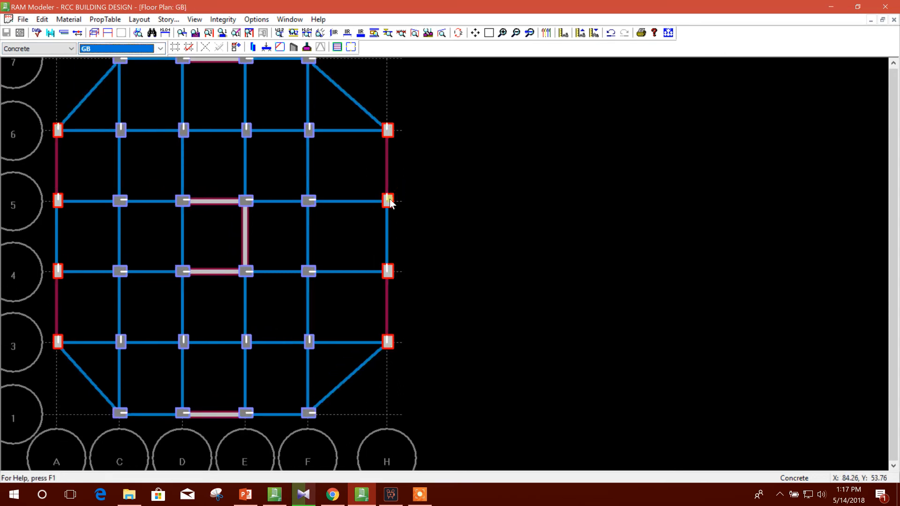
{"action": "middle_click", "coordinate": [345, 172]}
{"action": "middle_click_drag", "start_coordinate": [341, 180], "coordinate": [333, 207]}
{"action": "middle_click", "coordinate": [339, 136]}
{"action": "scroll", "coordinate": [352, 85], "scroll_direction": "up", "scroll_amount": 2}
{"action": "scroll", "coordinate": [353, 86], "scroll_direction": "down", "scroll_amount": 2}
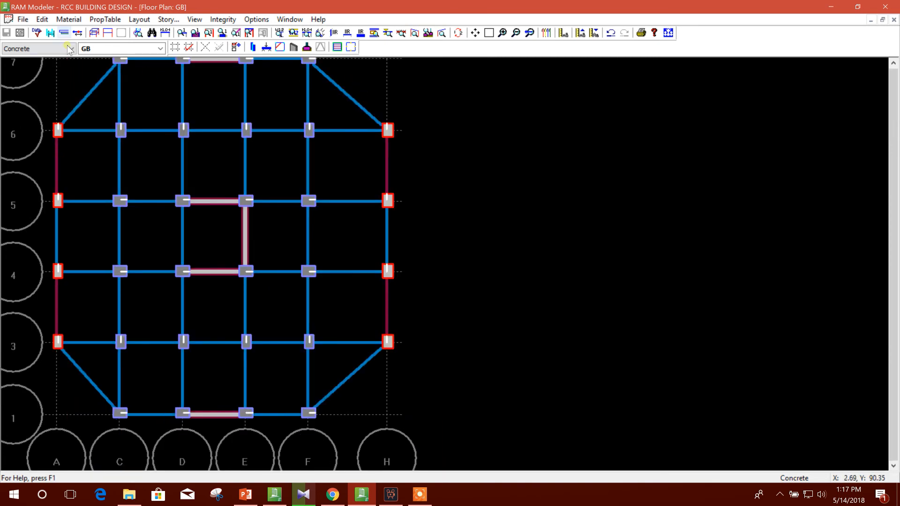
Set up adding single column spread footings oriented parallel to the column web, with f'c 3.0 ksi, unit weight 150 pcf and fy 60 ksi.
{"action": "left_click", "coordinate": [139, 20]}
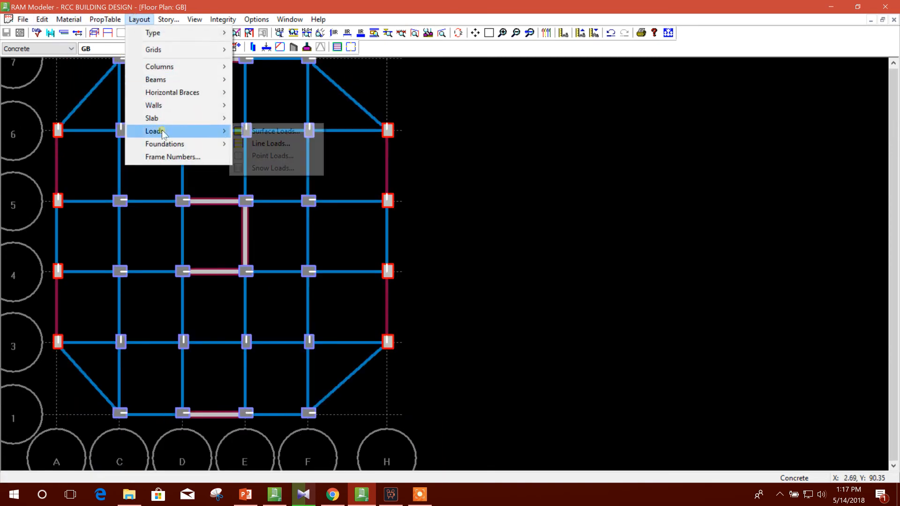
{"action": "mouse_move", "coordinate": [164, 144]}
{"action": "mouse_move", "coordinate": [289, 146]}
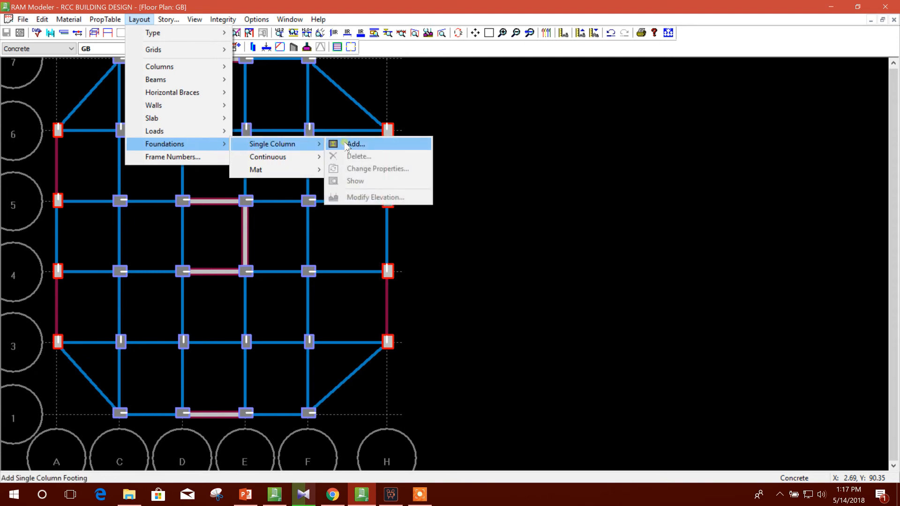
{"action": "left_click", "coordinate": [346, 145]}
{"action": "left_click_drag", "start_coordinate": [455, 125], "coordinate": [569, 109]}
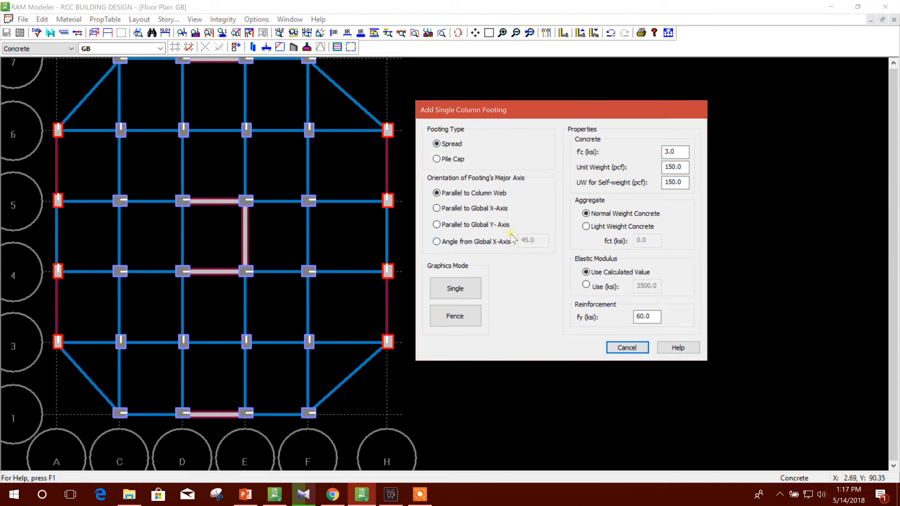
{"action": "left_click_drag", "start_coordinate": [472, 108], "coordinate": [476, 92]}
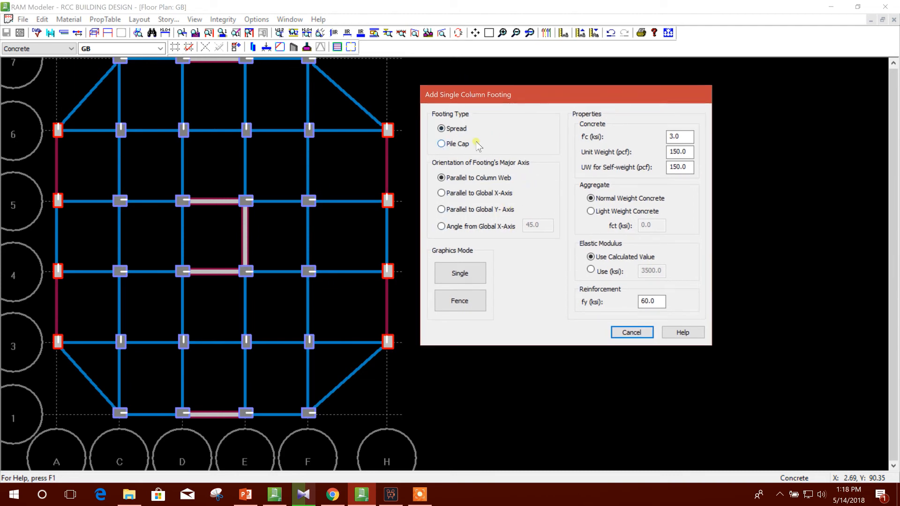
{"action": "left_click_drag", "start_coordinate": [503, 95], "coordinate": [490, 93]}
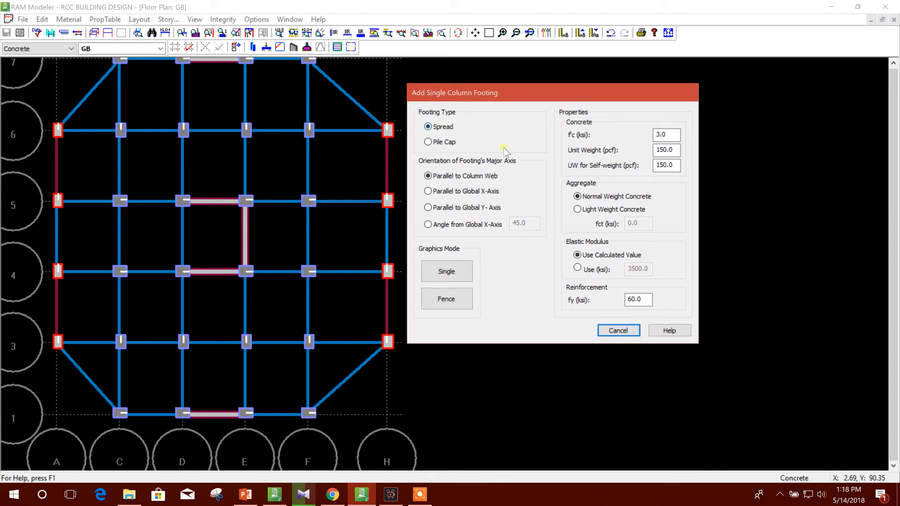
{"action": "left_click_drag", "start_coordinate": [464, 94], "coordinate": [525, 107]}
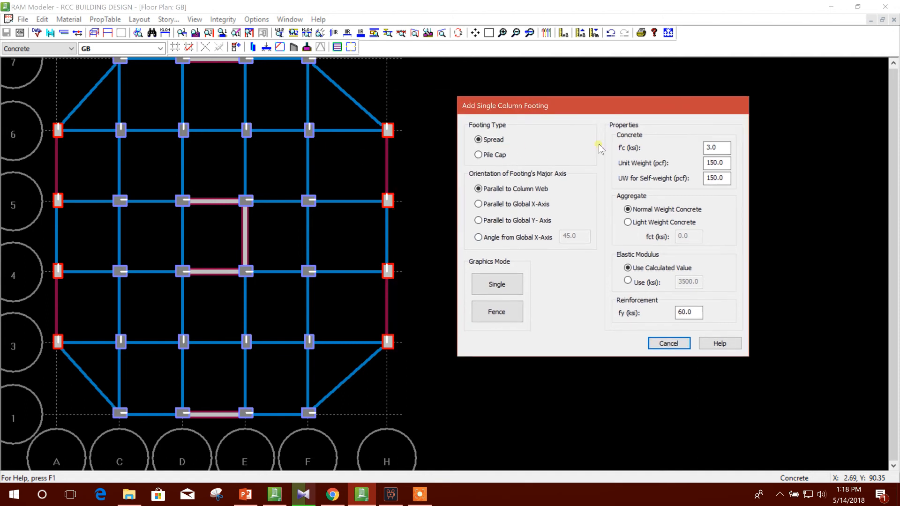
{"action": "left_click", "coordinate": [716, 148]}
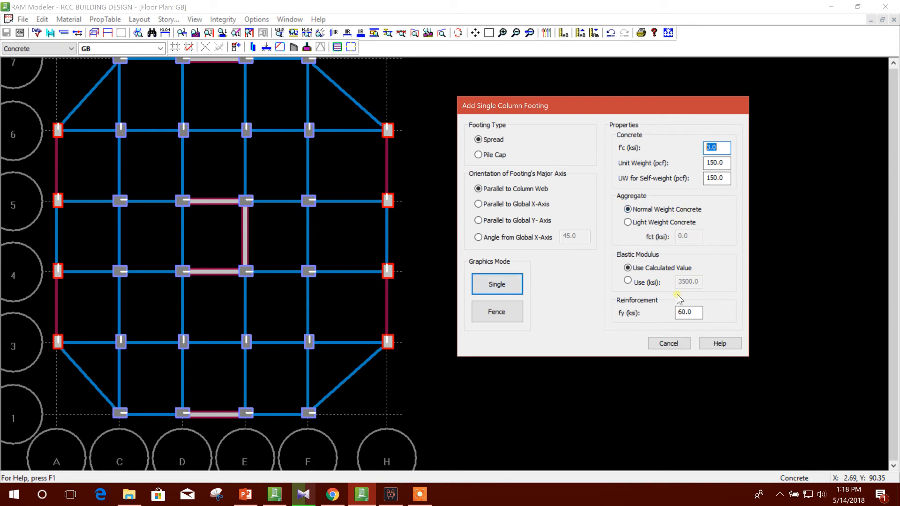
{"action": "left_click", "coordinate": [696, 315]}
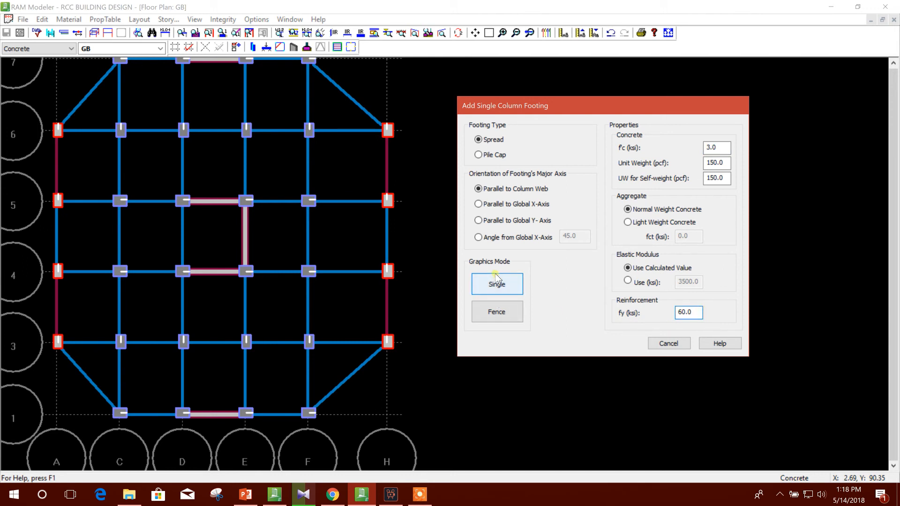
Add the spread footings by fence under the perimeter columns along grids H, 1 and A.
{"action": "left_click", "coordinate": [504, 314]}
{"action": "left_click_drag", "start_coordinate": [347, 109], "coordinate": [443, 403]}
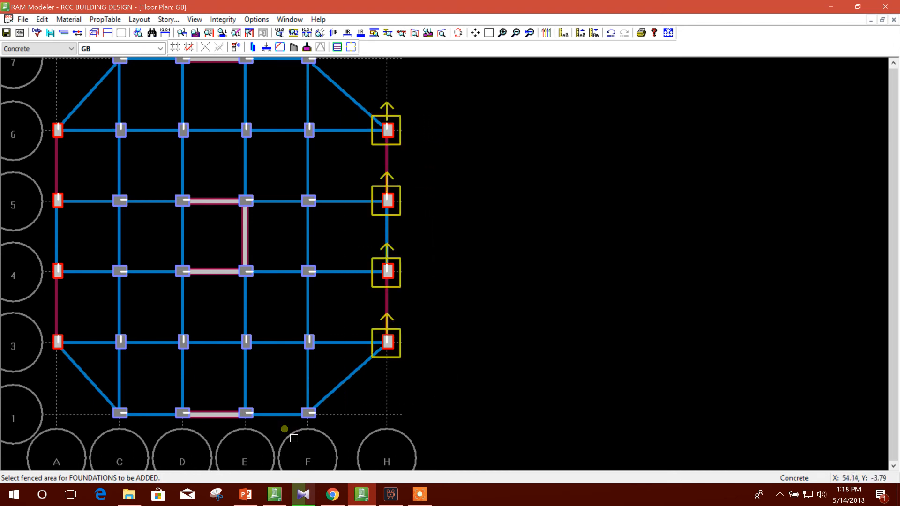
{"action": "left_click_drag", "start_coordinate": [92, 389], "coordinate": [382, 438]}
{"action": "left_click_drag", "start_coordinate": [44, 119], "coordinate": [98, 396]}
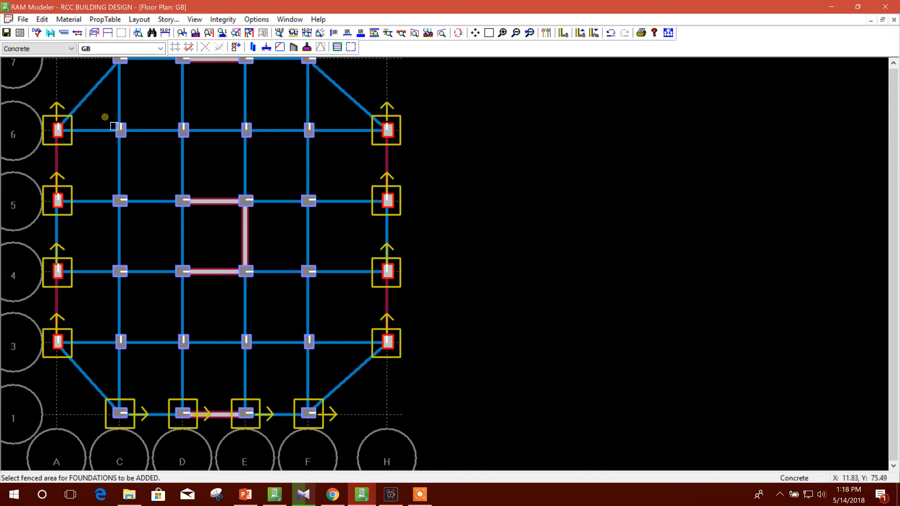
Fence spread footings under the interior columns except the four core ones, plus the columns at C-7 and F-7, and leave the command.
{"action": "left_click_drag", "start_coordinate": [110, 123], "coordinate": [335, 165]}
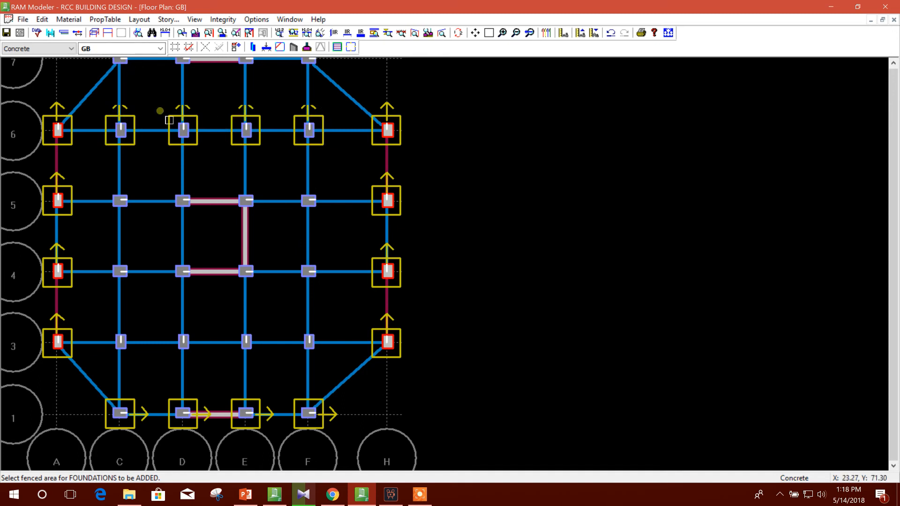
{"action": "left_click_drag", "start_coordinate": [108, 195], "coordinate": [163, 308]}
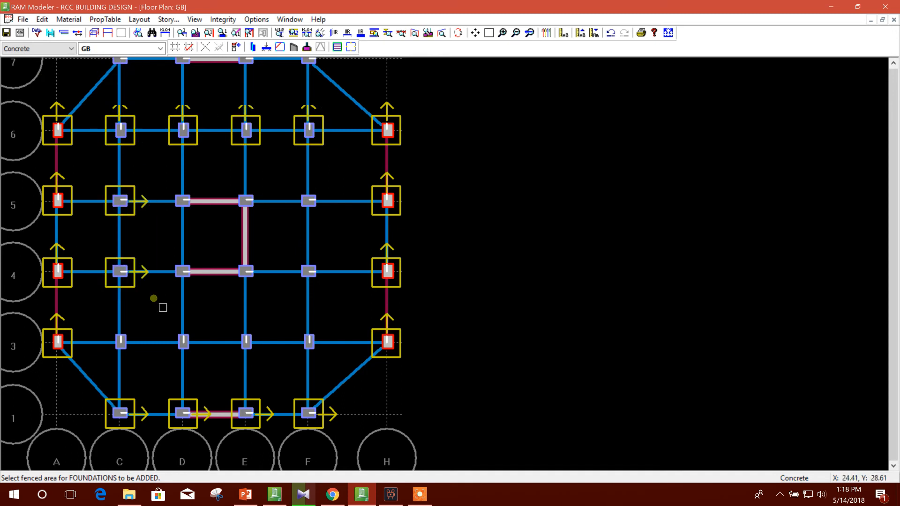
{"action": "left_click_drag", "start_coordinate": [111, 337], "coordinate": [367, 378]}
{"action": "left_click_drag", "start_coordinate": [295, 183], "coordinate": [352, 323]}
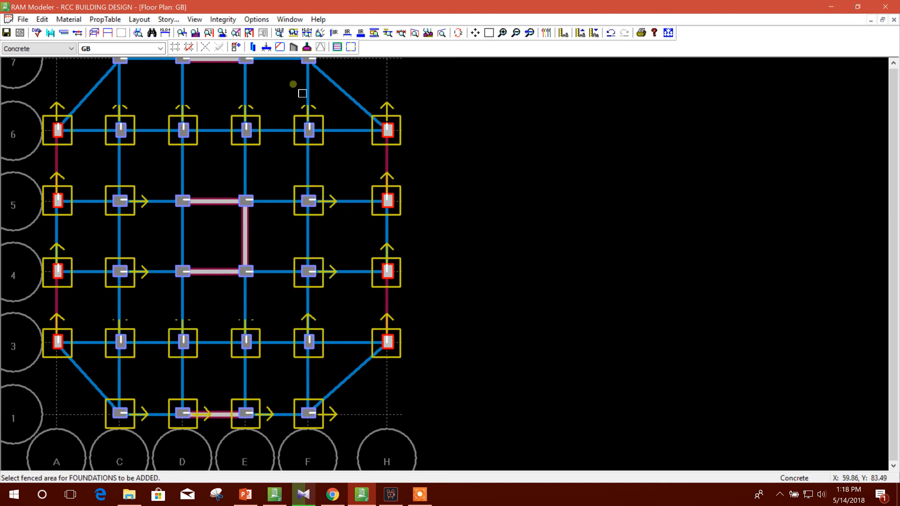
{"action": "left_click_drag", "start_coordinate": [113, 70], "coordinate": [165, 85]}
{"action": "left_click_drag", "start_coordinate": [297, 67], "coordinate": [360, 82]}
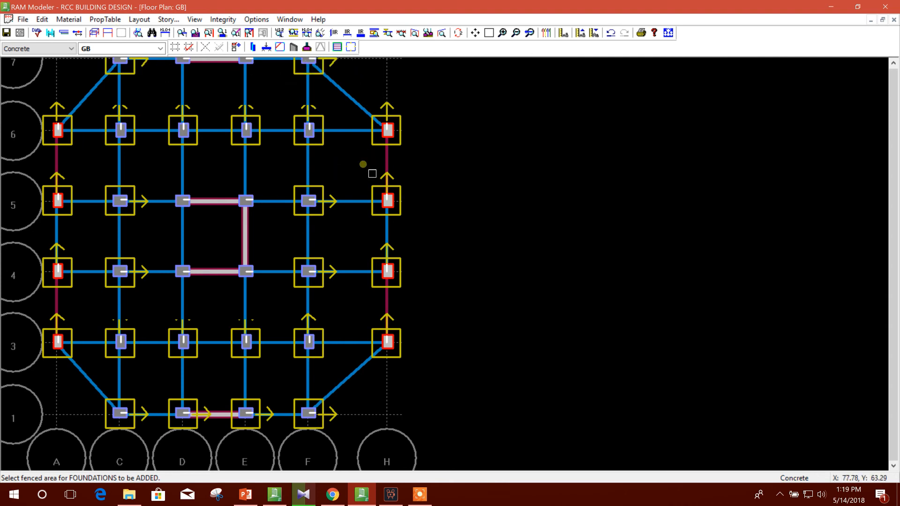
{"action": "right_click", "coordinate": [336, 175]}
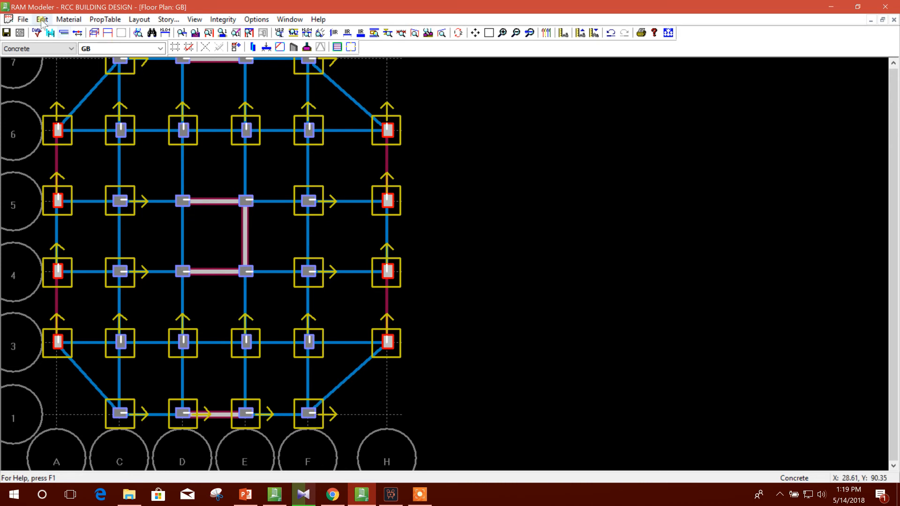
Set up adding continuous footings with f'c 3.0 ksi, fy 60 ksi and a 24 in centerline tolerance for including columns and walls.
{"action": "left_click", "coordinate": [142, 20]}
{"action": "mouse_move", "coordinate": [190, 142]}
{"action": "mouse_move", "coordinate": [287, 158]}
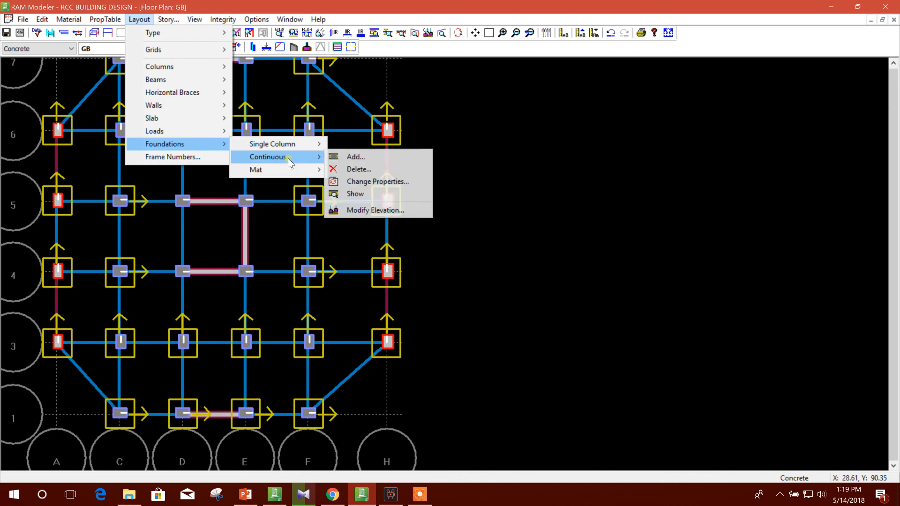
{"action": "left_click", "coordinate": [387, 160]}
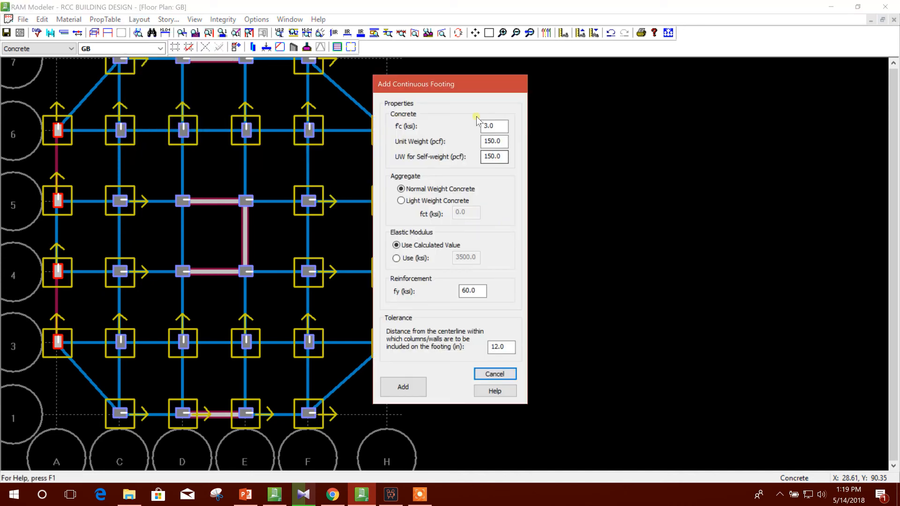
{"action": "left_click_drag", "start_coordinate": [476, 87], "coordinate": [585, 92]}
{"action": "left_click_drag", "start_coordinate": [612, 149], "coordinate": [568, 152]}
{"action": "left_click", "coordinate": [613, 165]}
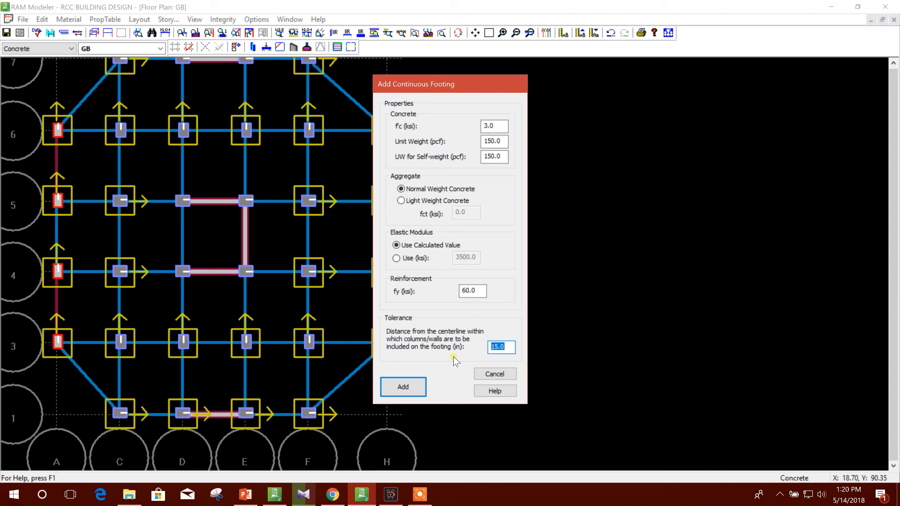
{"action": "type", "text": "24"}
{"action": "left_click", "coordinate": [404, 387]}
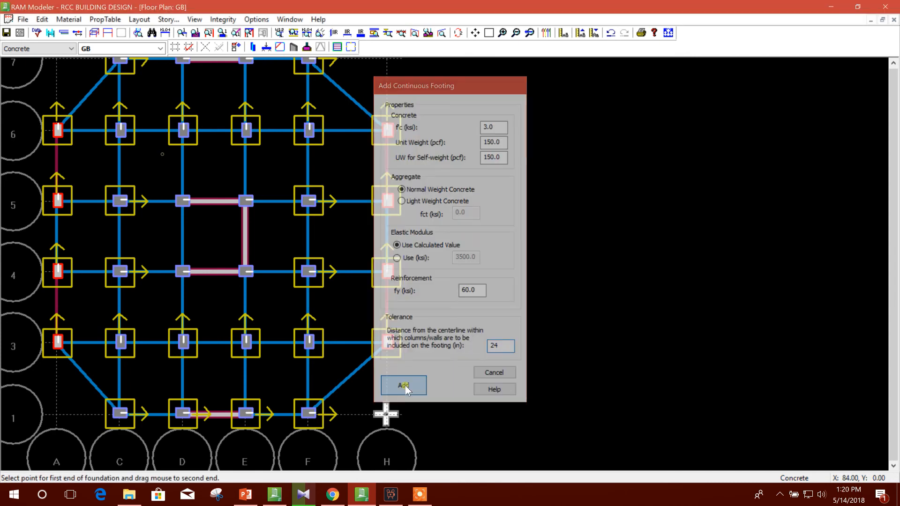
Draw continuous footings under the three core walls, along grids 5 and 4 from D to E and along grid E between them.
{"action": "left_click_drag", "start_coordinate": [182, 202], "coordinate": [245, 201]}
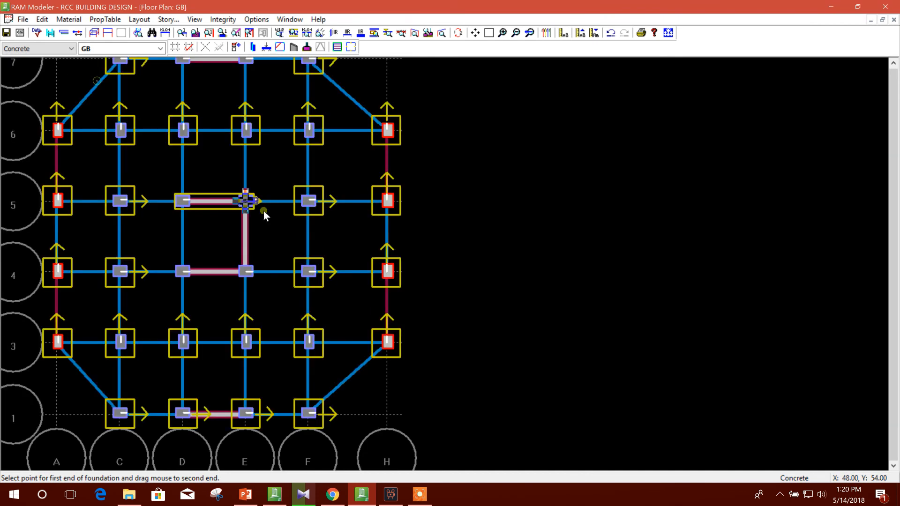
{"action": "left_click_drag", "start_coordinate": [245, 232], "coordinate": [193, 274]}
{"action": "right_click", "coordinate": [285, 263]}
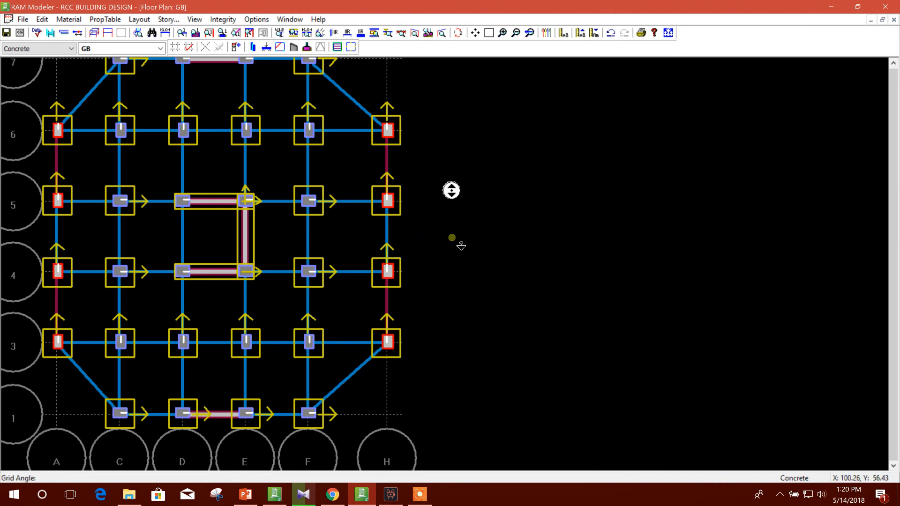
{"action": "middle_click", "coordinate": [531, 170]}
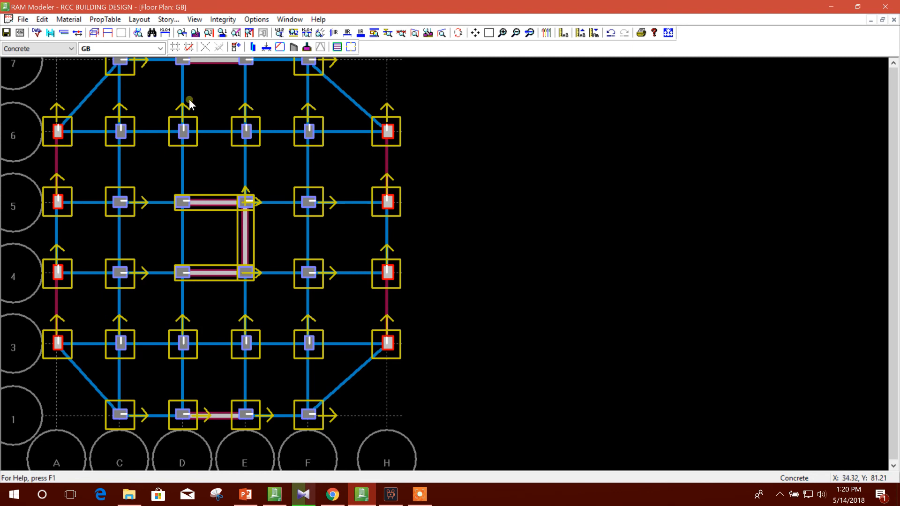
Add a continuous footing under the wall along grid 7 from D to E, with f'c 3.0 ksi, fy 60 ksi and 24 in tolerance.
{"action": "left_click", "coordinate": [139, 19]}
{"action": "mouse_move", "coordinate": [173, 144]}
{"action": "mouse_move", "coordinate": [282, 156]}
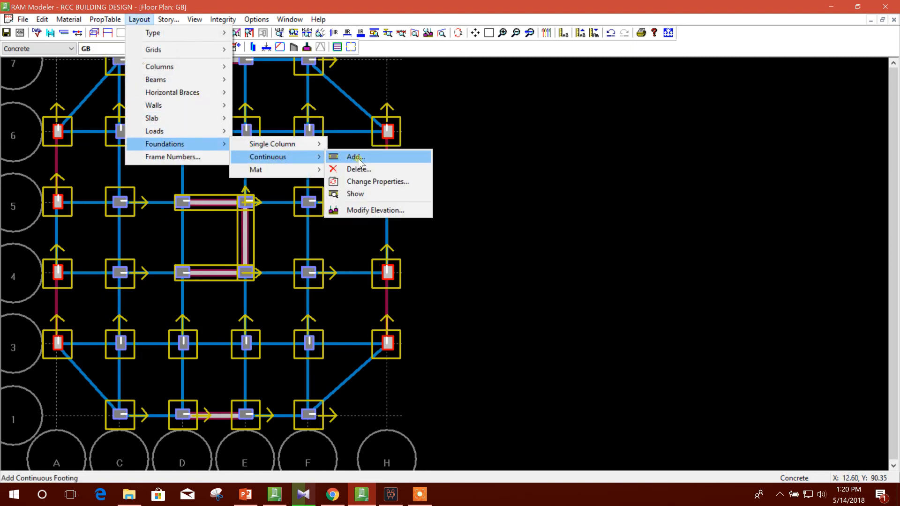
{"action": "left_click", "coordinate": [359, 157]}
{"action": "left_click", "coordinate": [403, 387]}
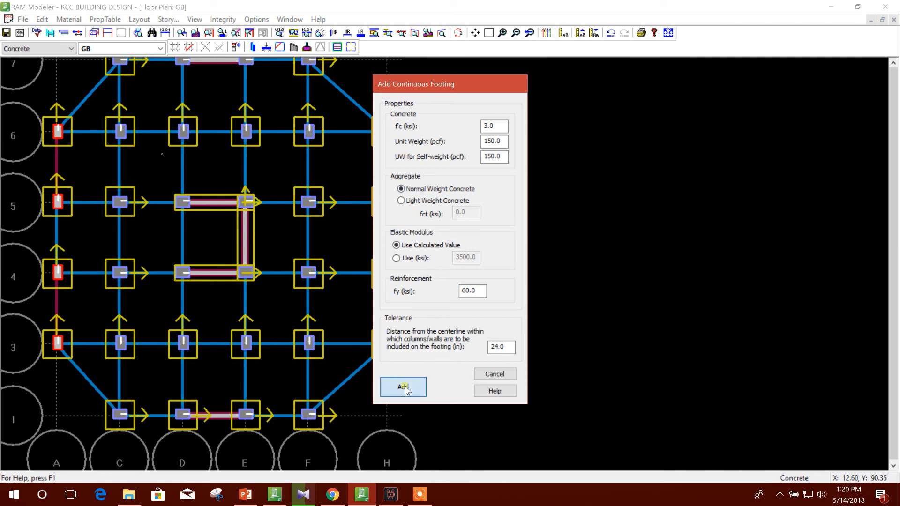
{"action": "left_click_drag", "start_coordinate": [182, 60], "coordinate": [247, 66]}
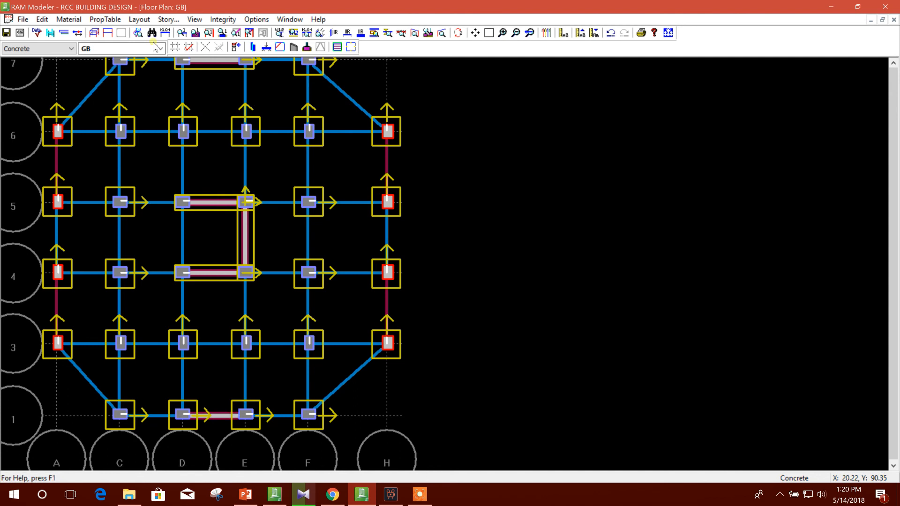
Delete the single column footings at D-1 and E-1 with a fence.
{"action": "left_click", "coordinate": [139, 20]}
{"action": "mouse_move", "coordinate": [172, 136]}
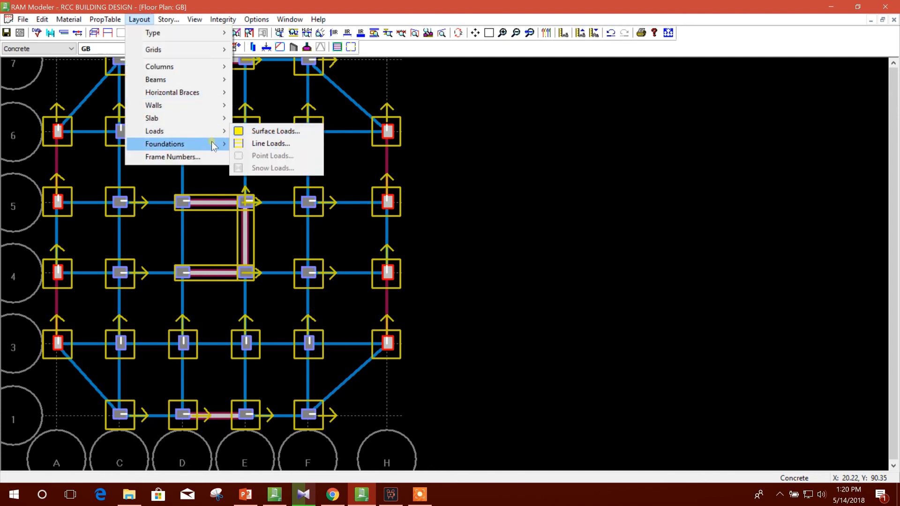
{"action": "mouse_move", "coordinate": [214, 147]}
{"action": "mouse_move", "coordinate": [263, 144]}
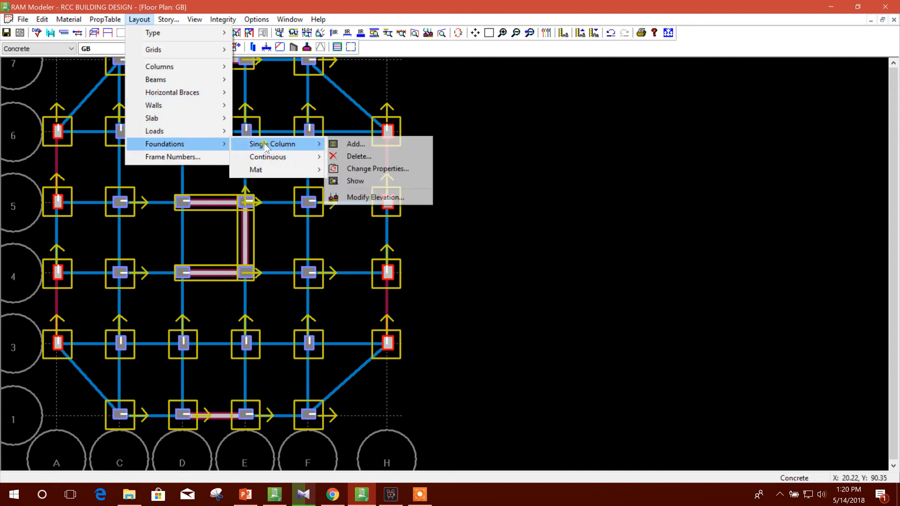
{"action": "left_click", "coordinate": [357, 157]}
{"action": "left_click", "coordinate": [447, 257]}
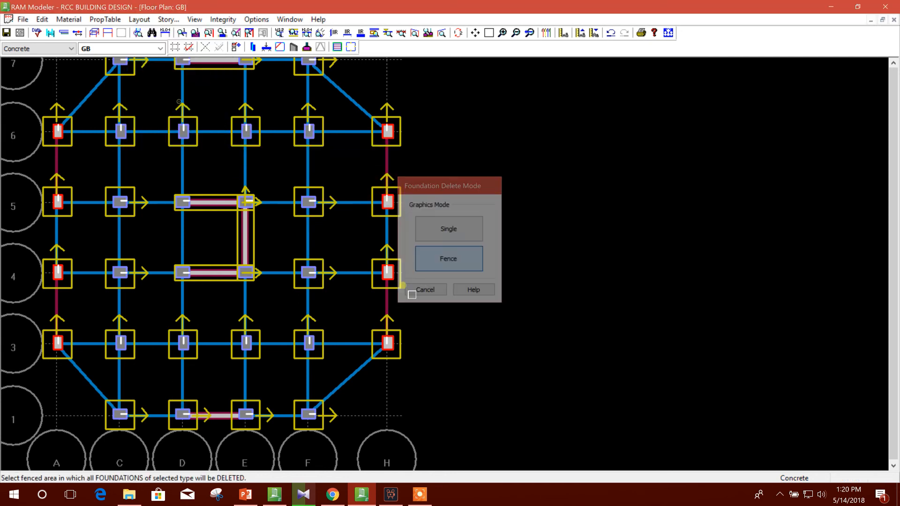
{"action": "left_click_drag", "start_coordinate": [165, 384], "coordinate": [273, 446]}
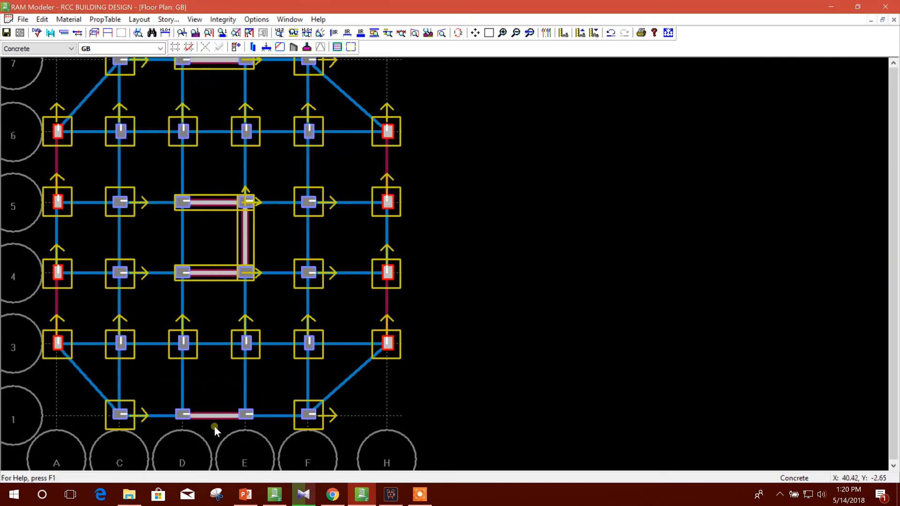
Add a continuous footing under the wall along grid 1 from D to E and dismiss the sign-in window.
{"action": "left_click", "coordinate": [139, 20]}
{"action": "mouse_move", "coordinate": [203, 145]}
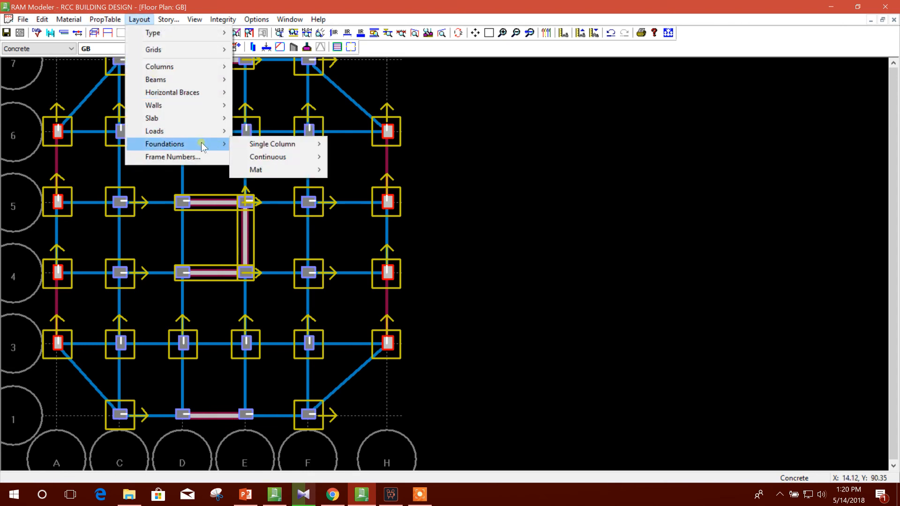
{"action": "mouse_move", "coordinate": [283, 158]}
{"action": "left_click", "coordinate": [375, 159]}
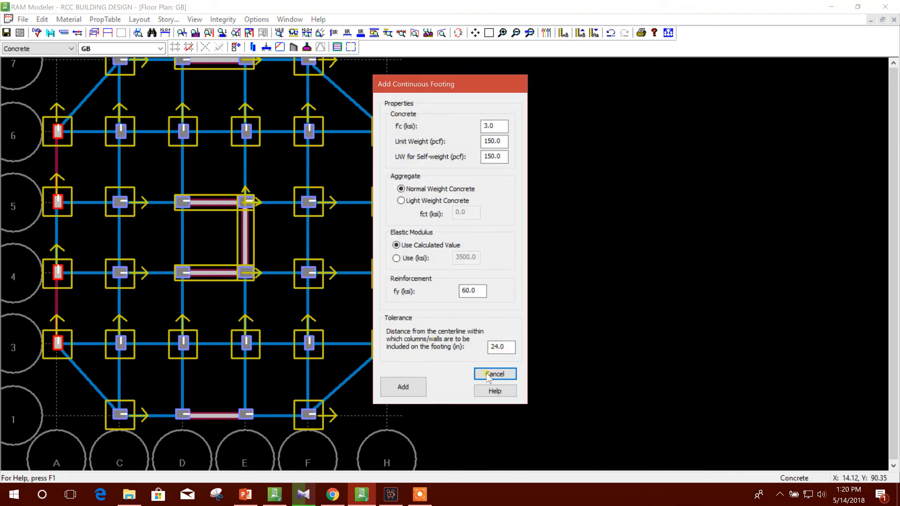
{"action": "left_click", "coordinate": [402, 387]}
{"action": "left_click_drag", "start_coordinate": [190, 418], "coordinate": [245, 415]}
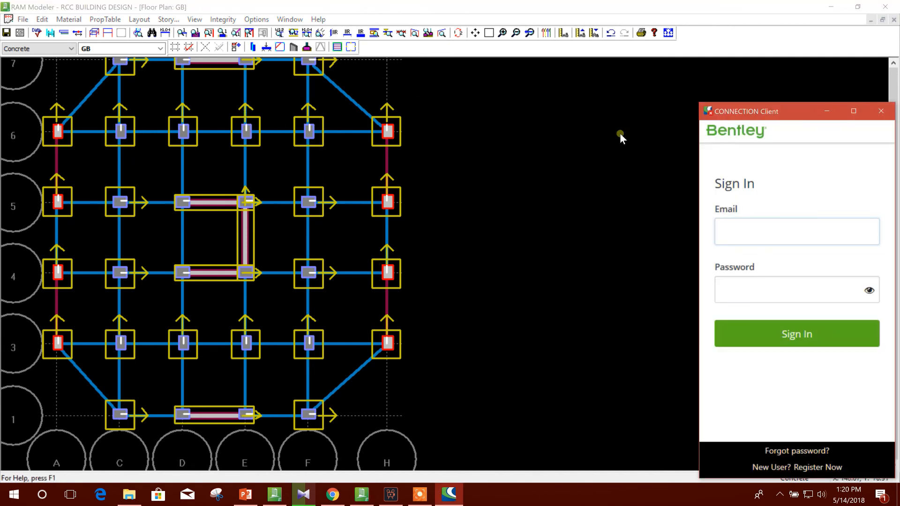
{"action": "left_click", "coordinate": [880, 111]}
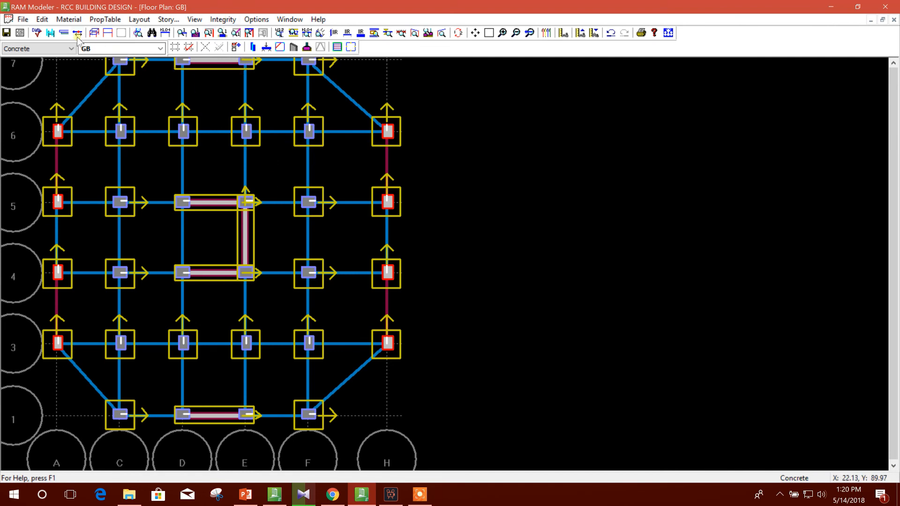
Examine the spread and continuous footings in the 3D view of the whole building from several angles, and close the view.
{"action": "left_click", "coordinate": [95, 32]}
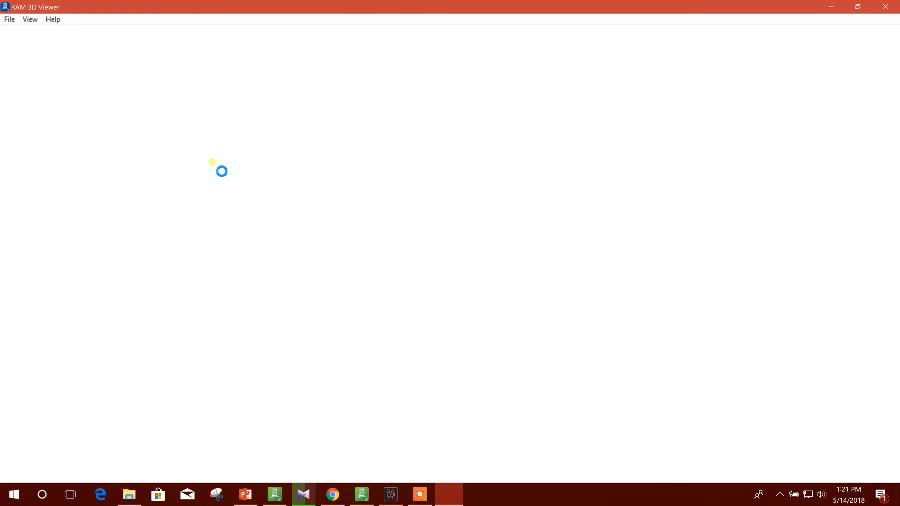
{"action": "scroll", "coordinate": [279, 324], "scroll_direction": "down", "scroll_amount": 1}
{"action": "scroll", "coordinate": [469, 413], "scroll_direction": "up", "scroll_amount": 2}
{"action": "scroll", "coordinate": [480, 415], "scroll_direction": "down", "scroll_amount": 2}
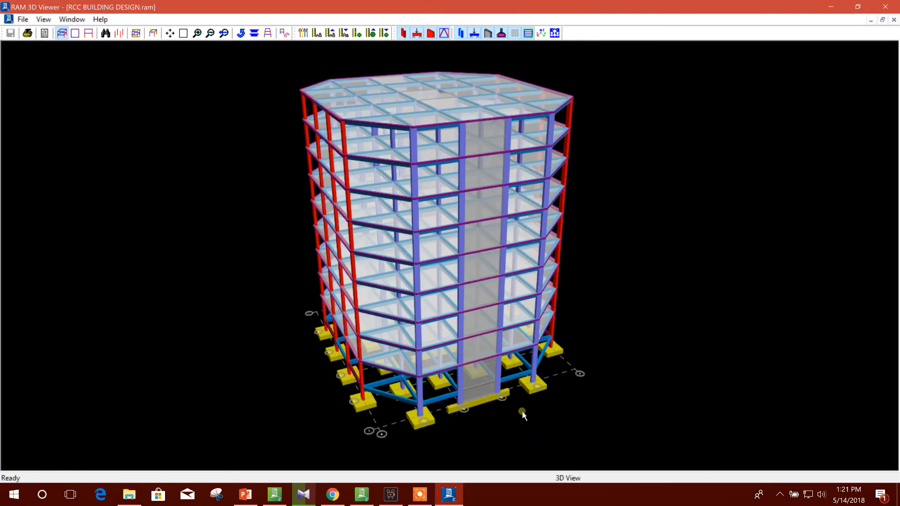
{"action": "left_click_drag", "start_coordinate": [496, 441], "coordinate": [476, 422]}
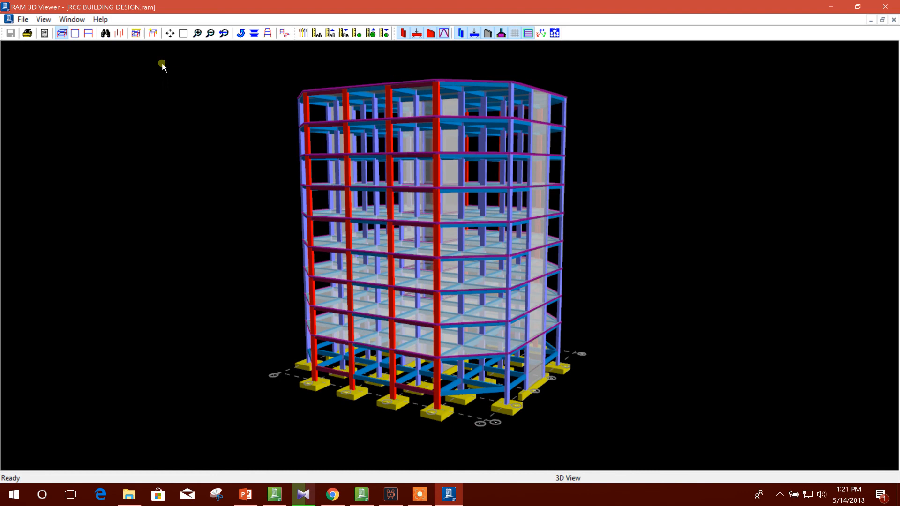
{"action": "left_click", "coordinate": [842, 15]}
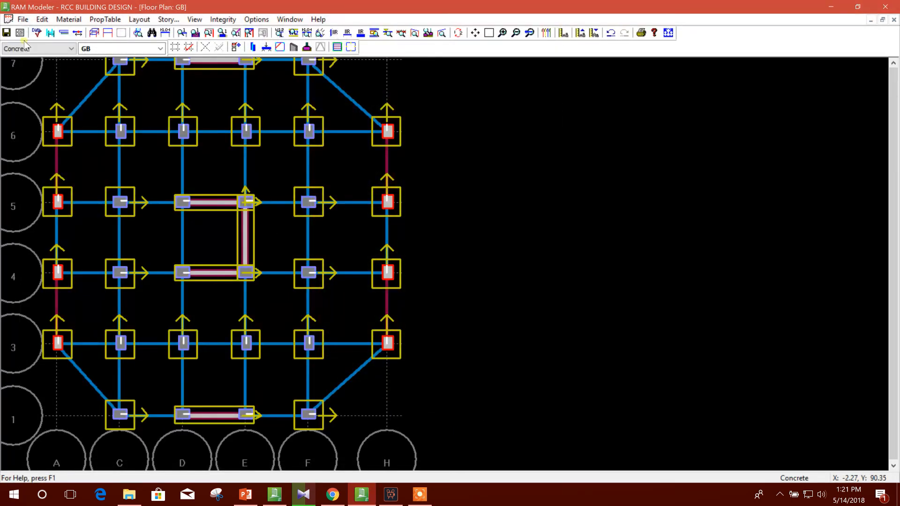
Save the model and display the ROOF floor plan followed by the TYPICAL one.
{"action": "left_click", "coordinate": [7, 34]}
{"action": "left_click", "coordinate": [156, 49]}
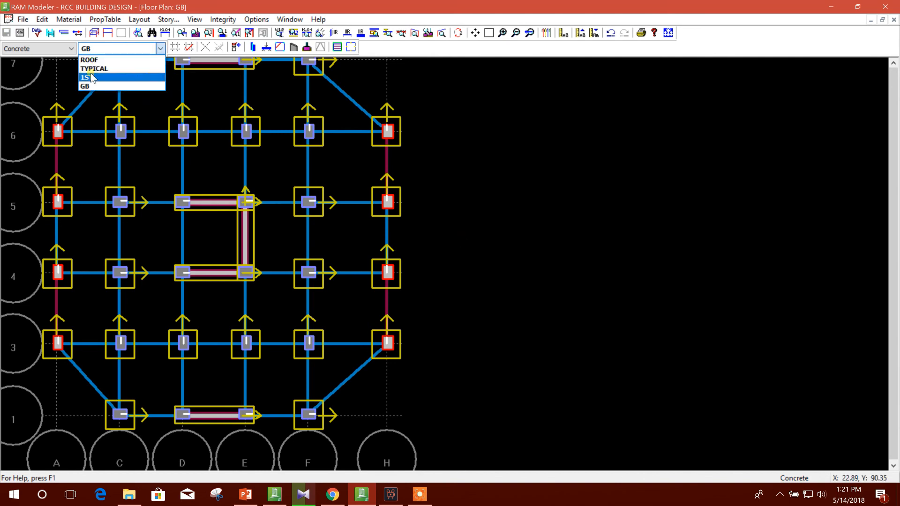
{"action": "left_click", "coordinate": [95, 69]}
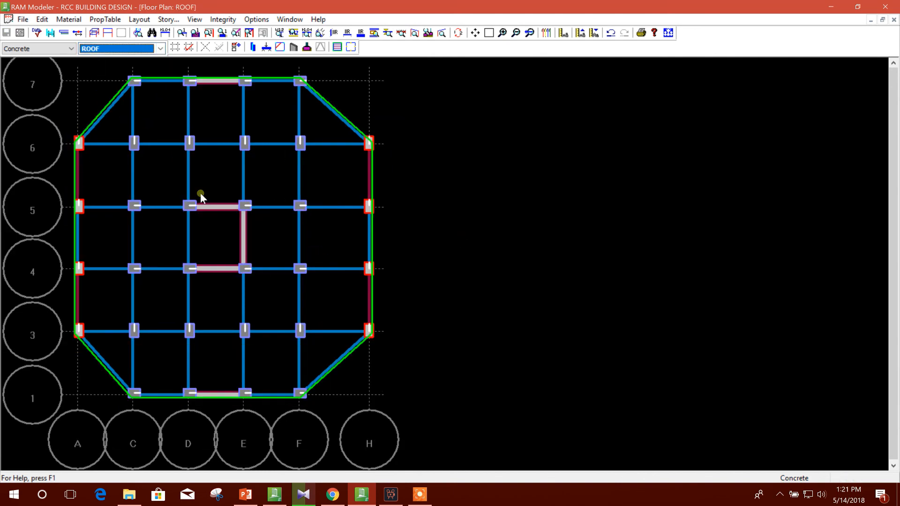
{"action": "left_click", "coordinate": [127, 49]}
{"action": "left_click", "coordinate": [113, 70]}
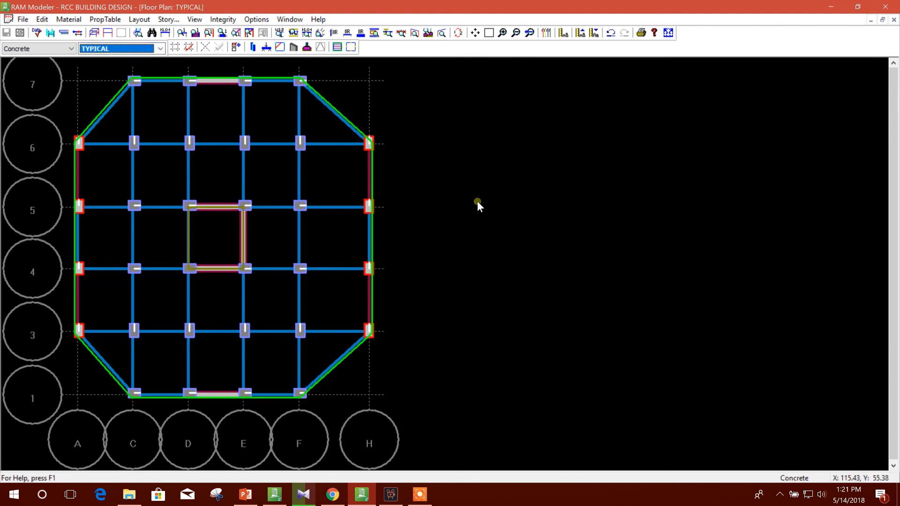
{"action": "left_click", "coordinate": [478, 200]}
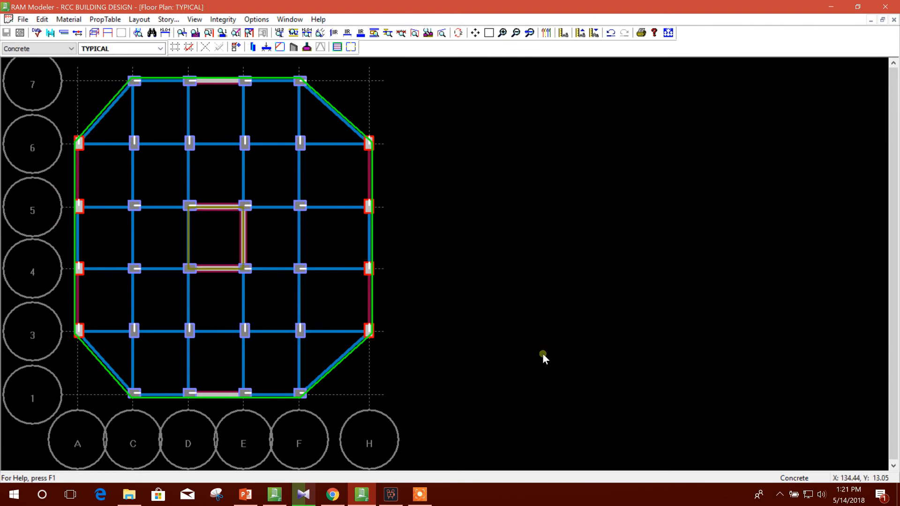
{"action": "left_click", "coordinate": [419, 495]}
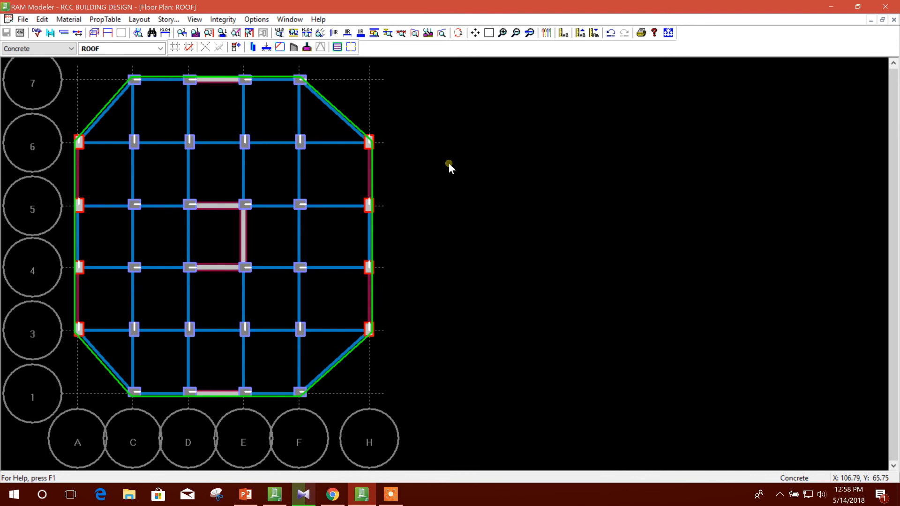